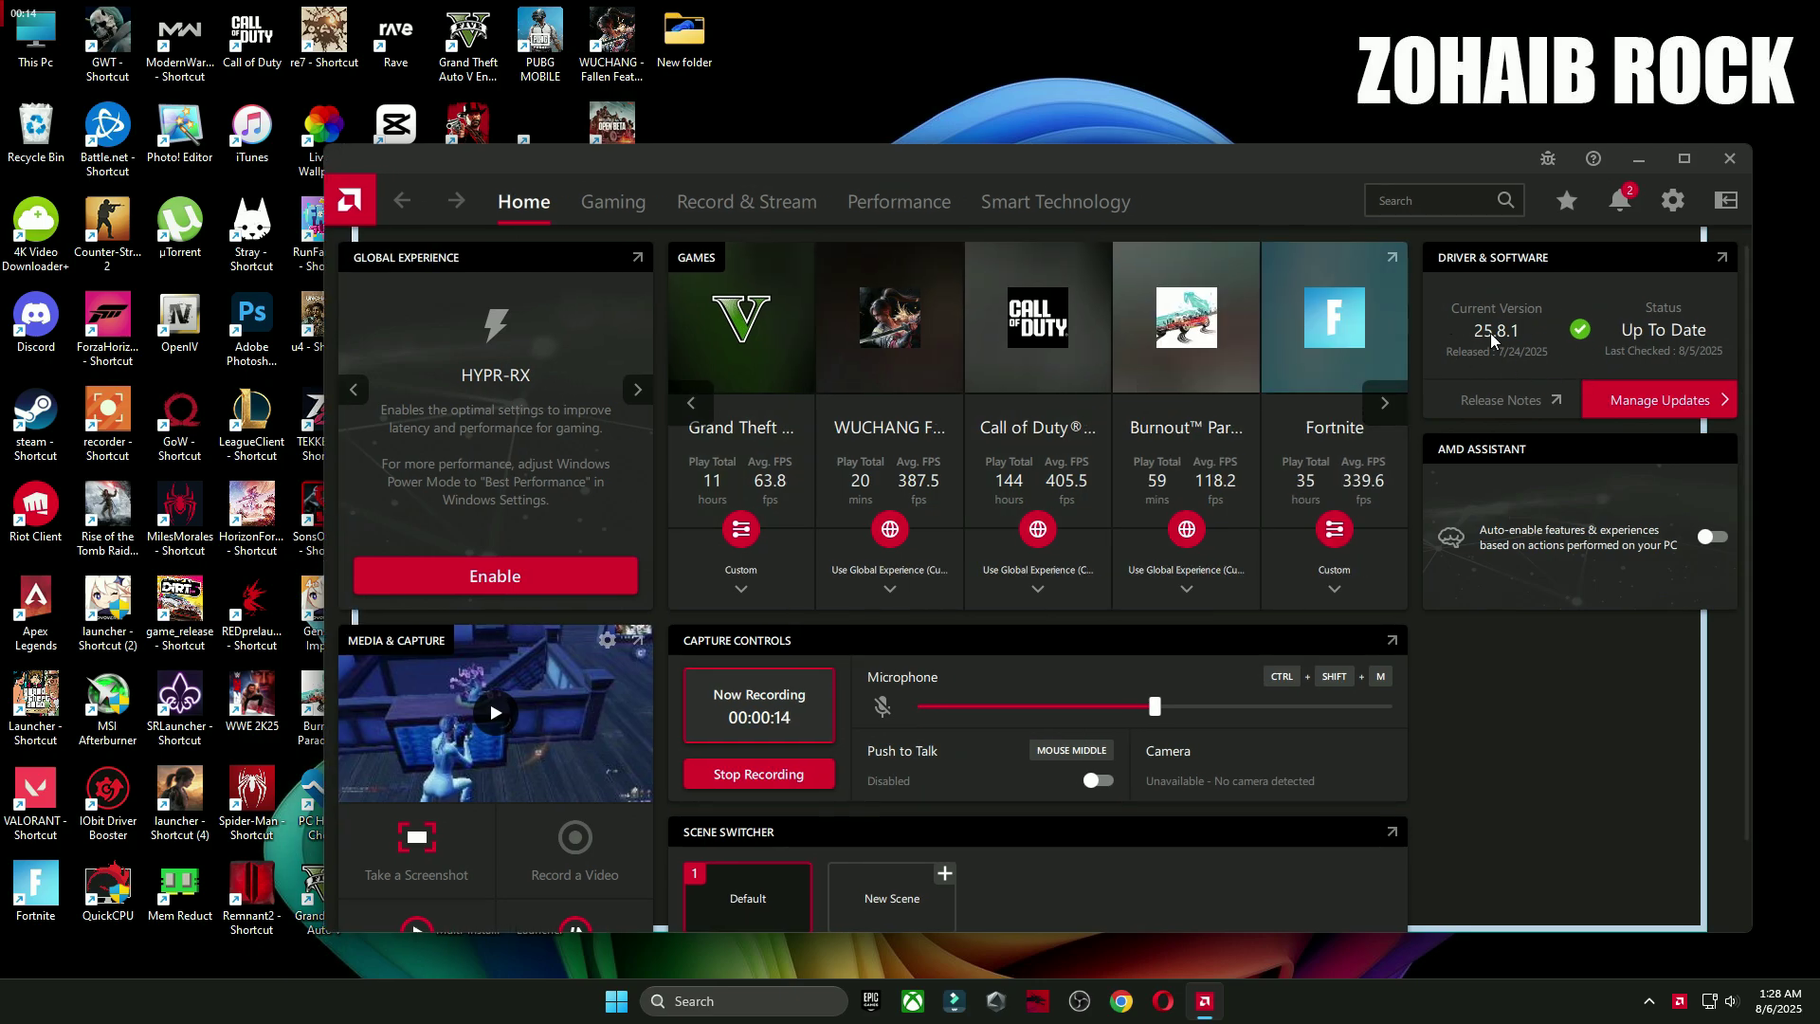
- Check the AMD driver update status in the AMD Install Manager, and close the AMD windows
{"action": "left_click", "coordinate": [1683, 408]}
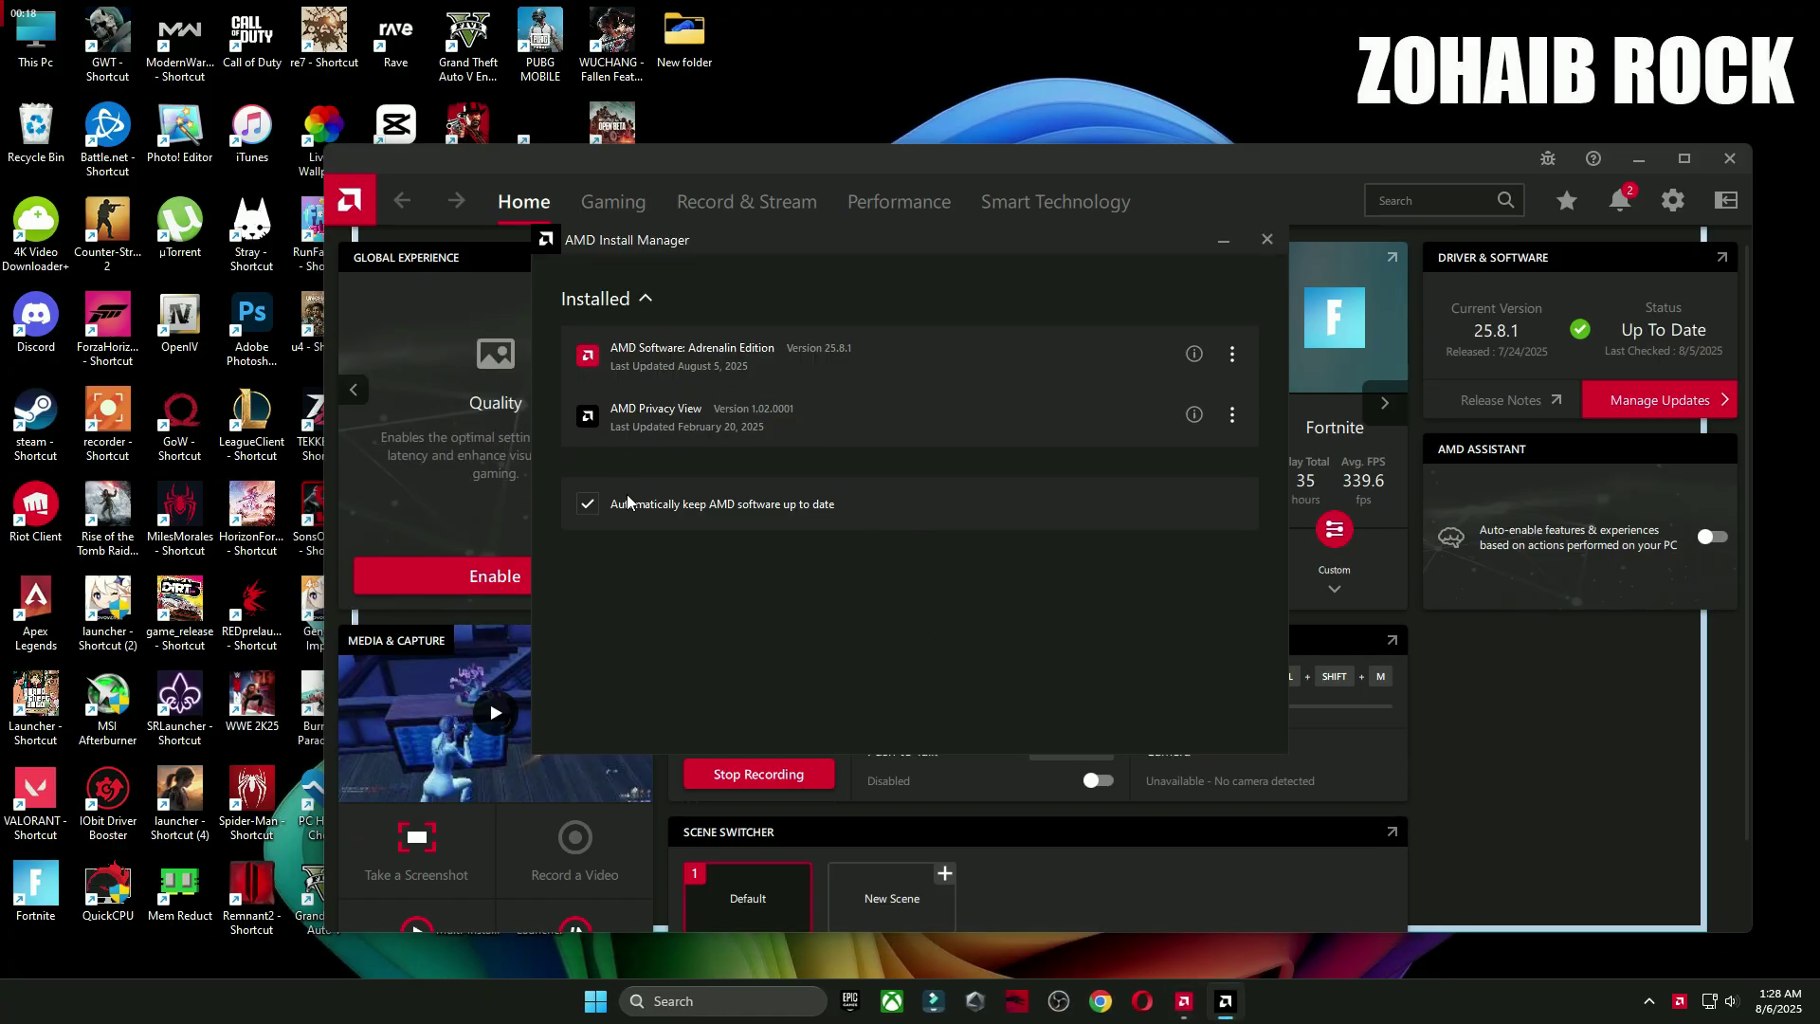
{"action": "left_click", "coordinate": [1267, 239]}
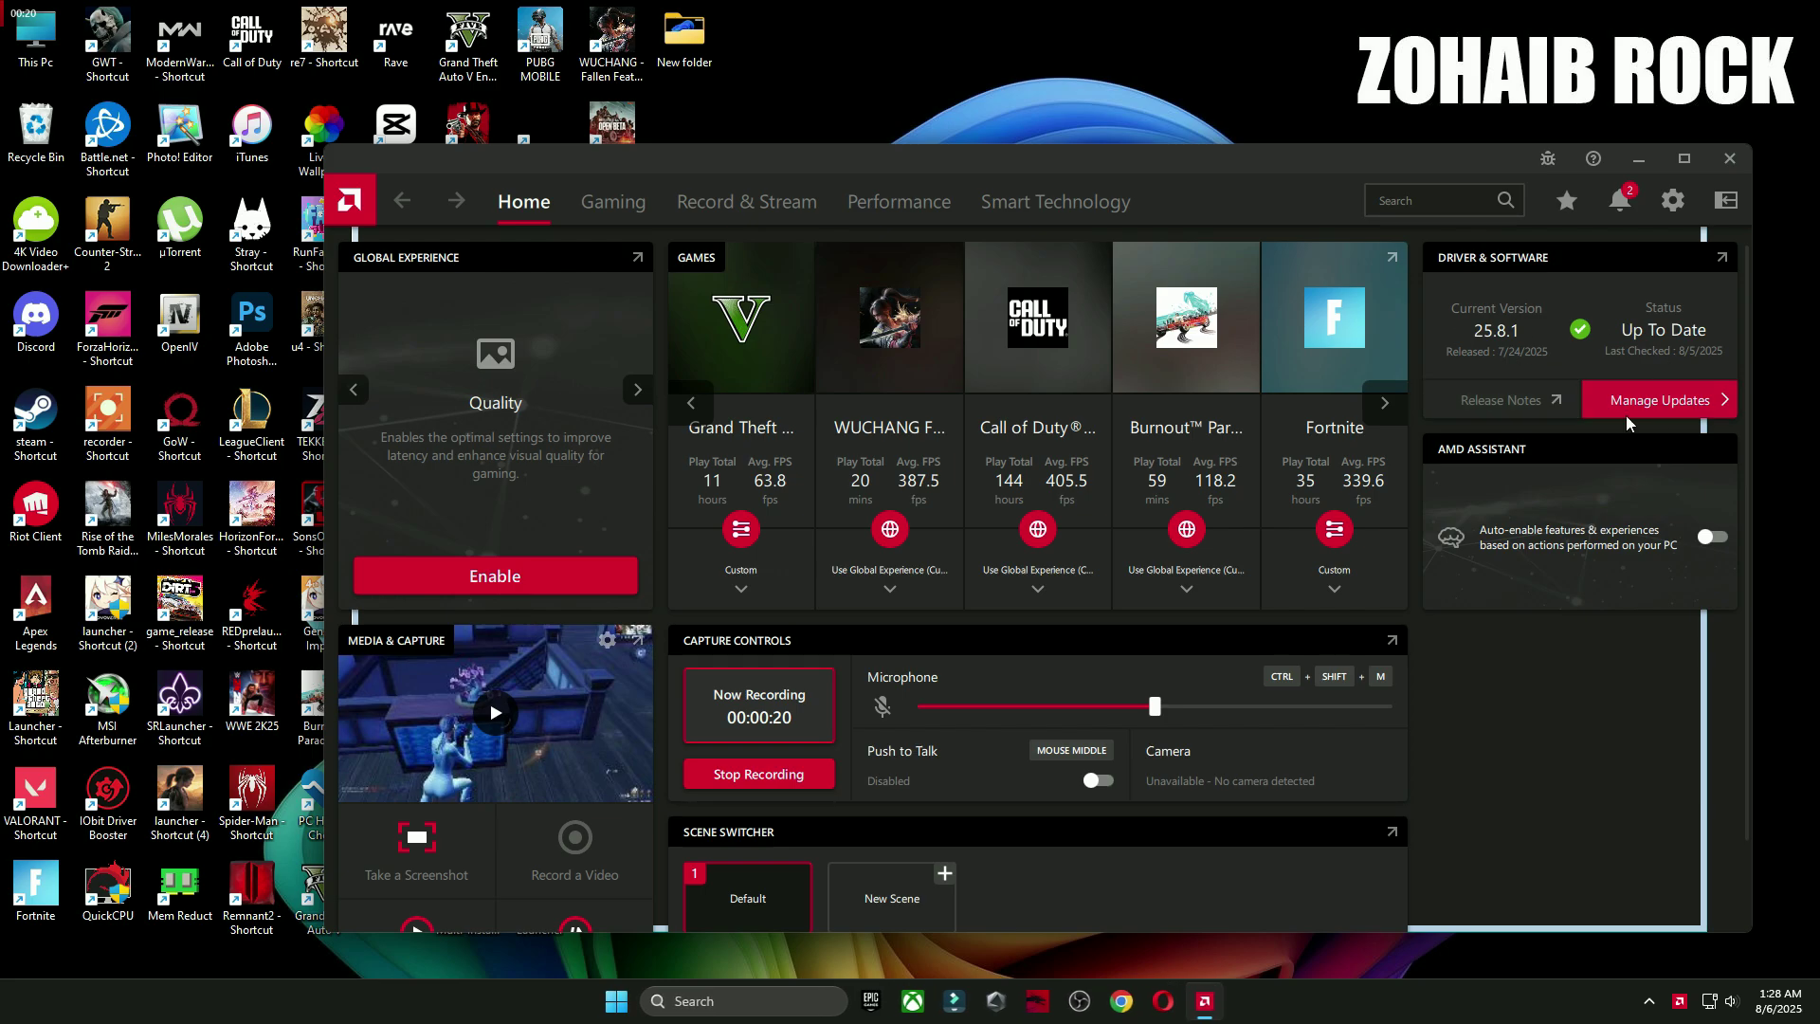
{"action": "left_click", "coordinate": [1730, 158]}
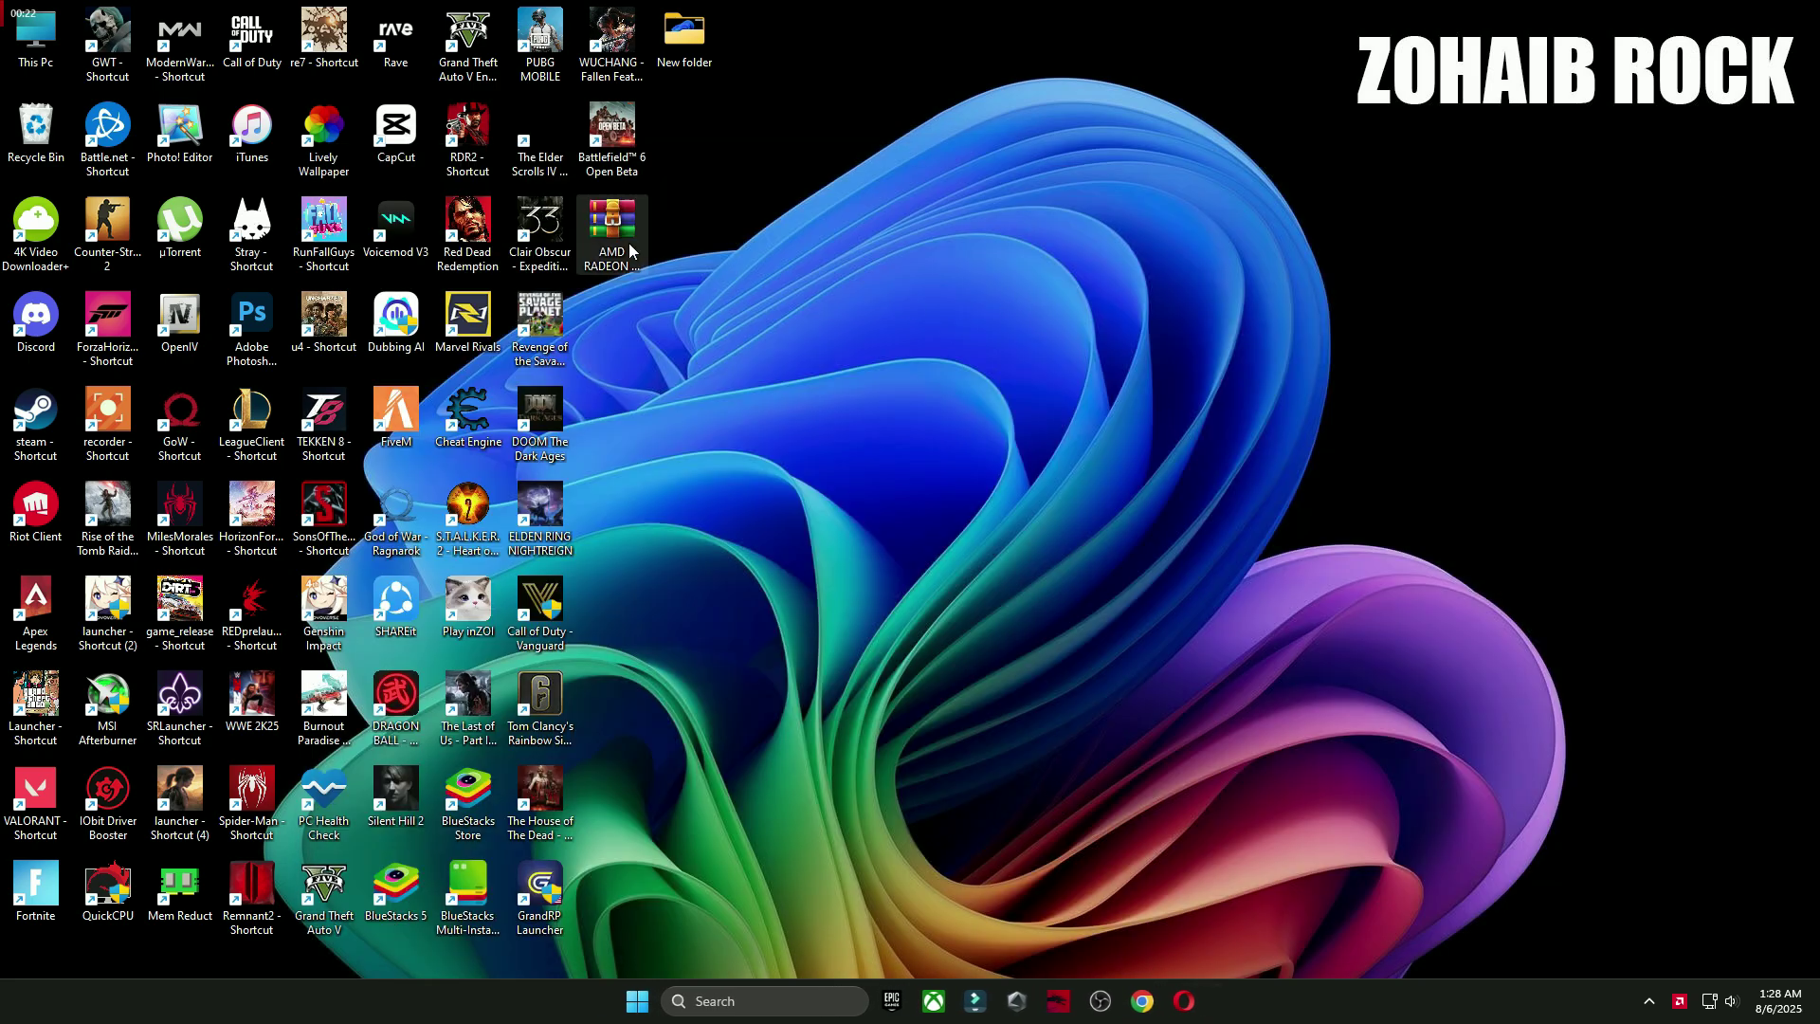
- Extract the AMD Radeon Software Optimize Pack archive in the middle of the desktop and open the extracted "1 Windows Settings Best (Registry)" folder
{"action": "left_click_drag", "start_coordinate": [628, 242], "coordinate": [964, 349]}
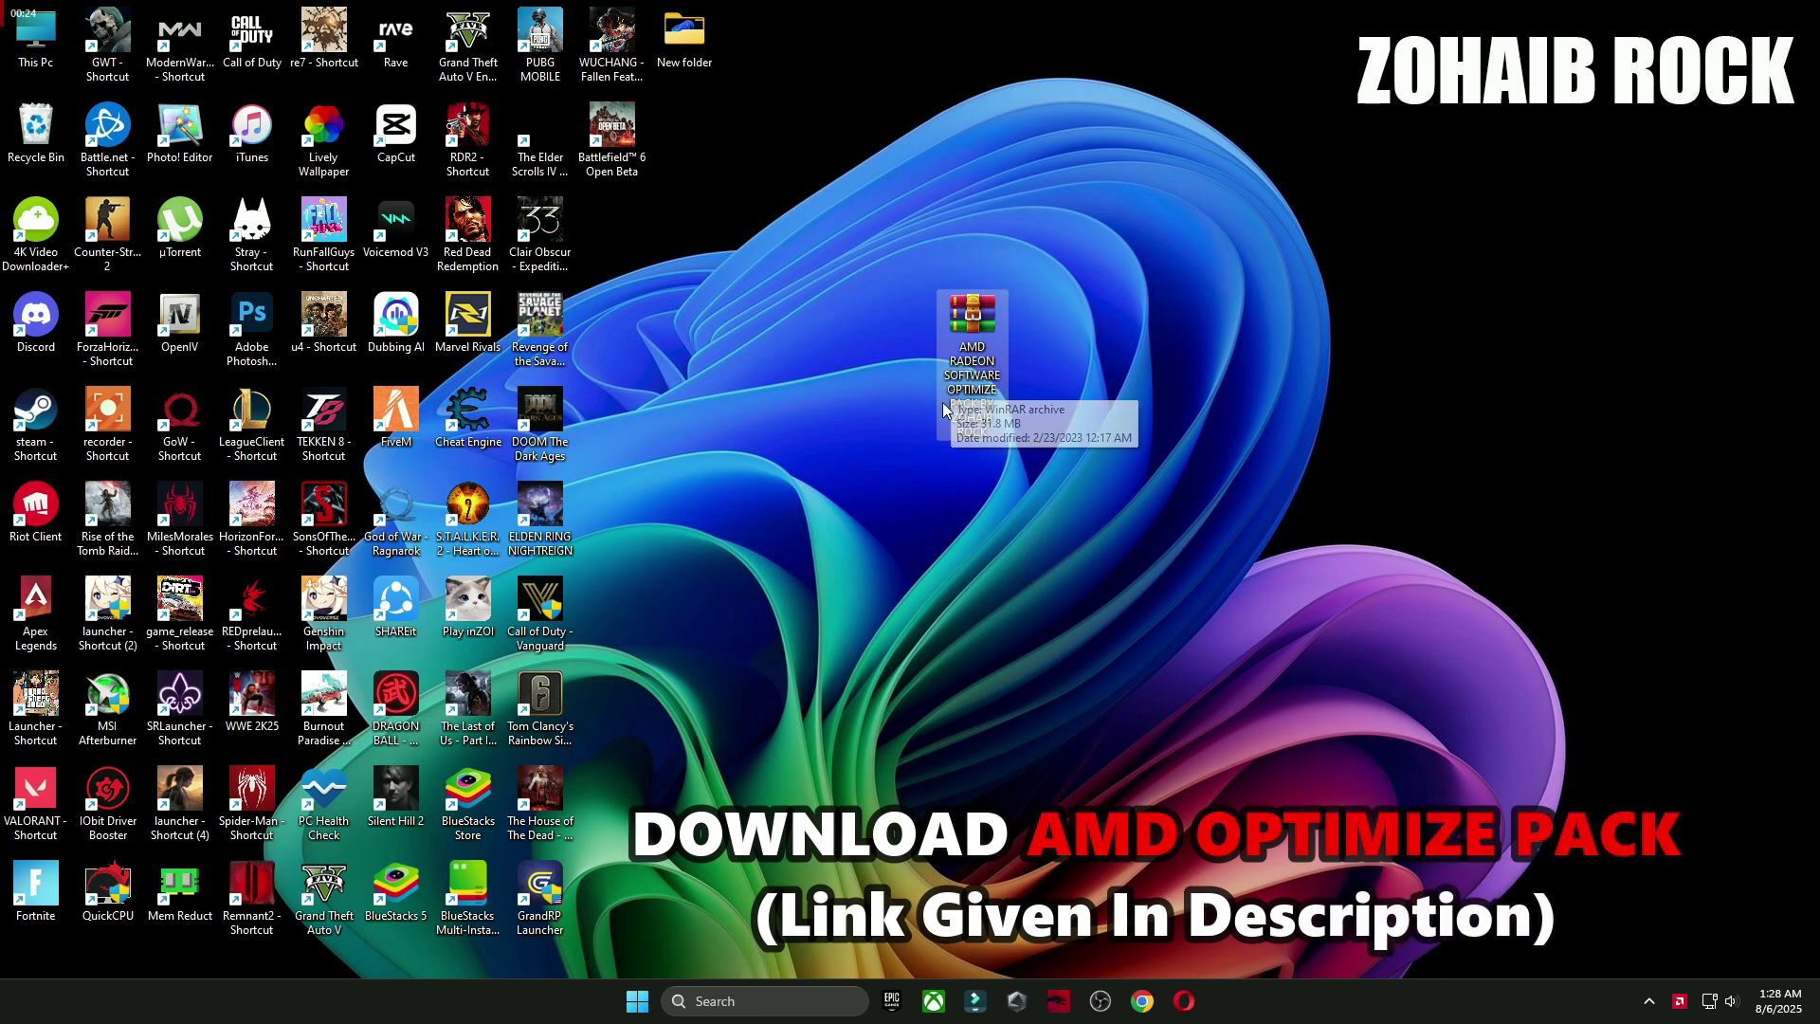
{"action": "right_click", "coordinate": [969, 352]}
{"action": "mouse_move", "coordinate": [1020, 725]}
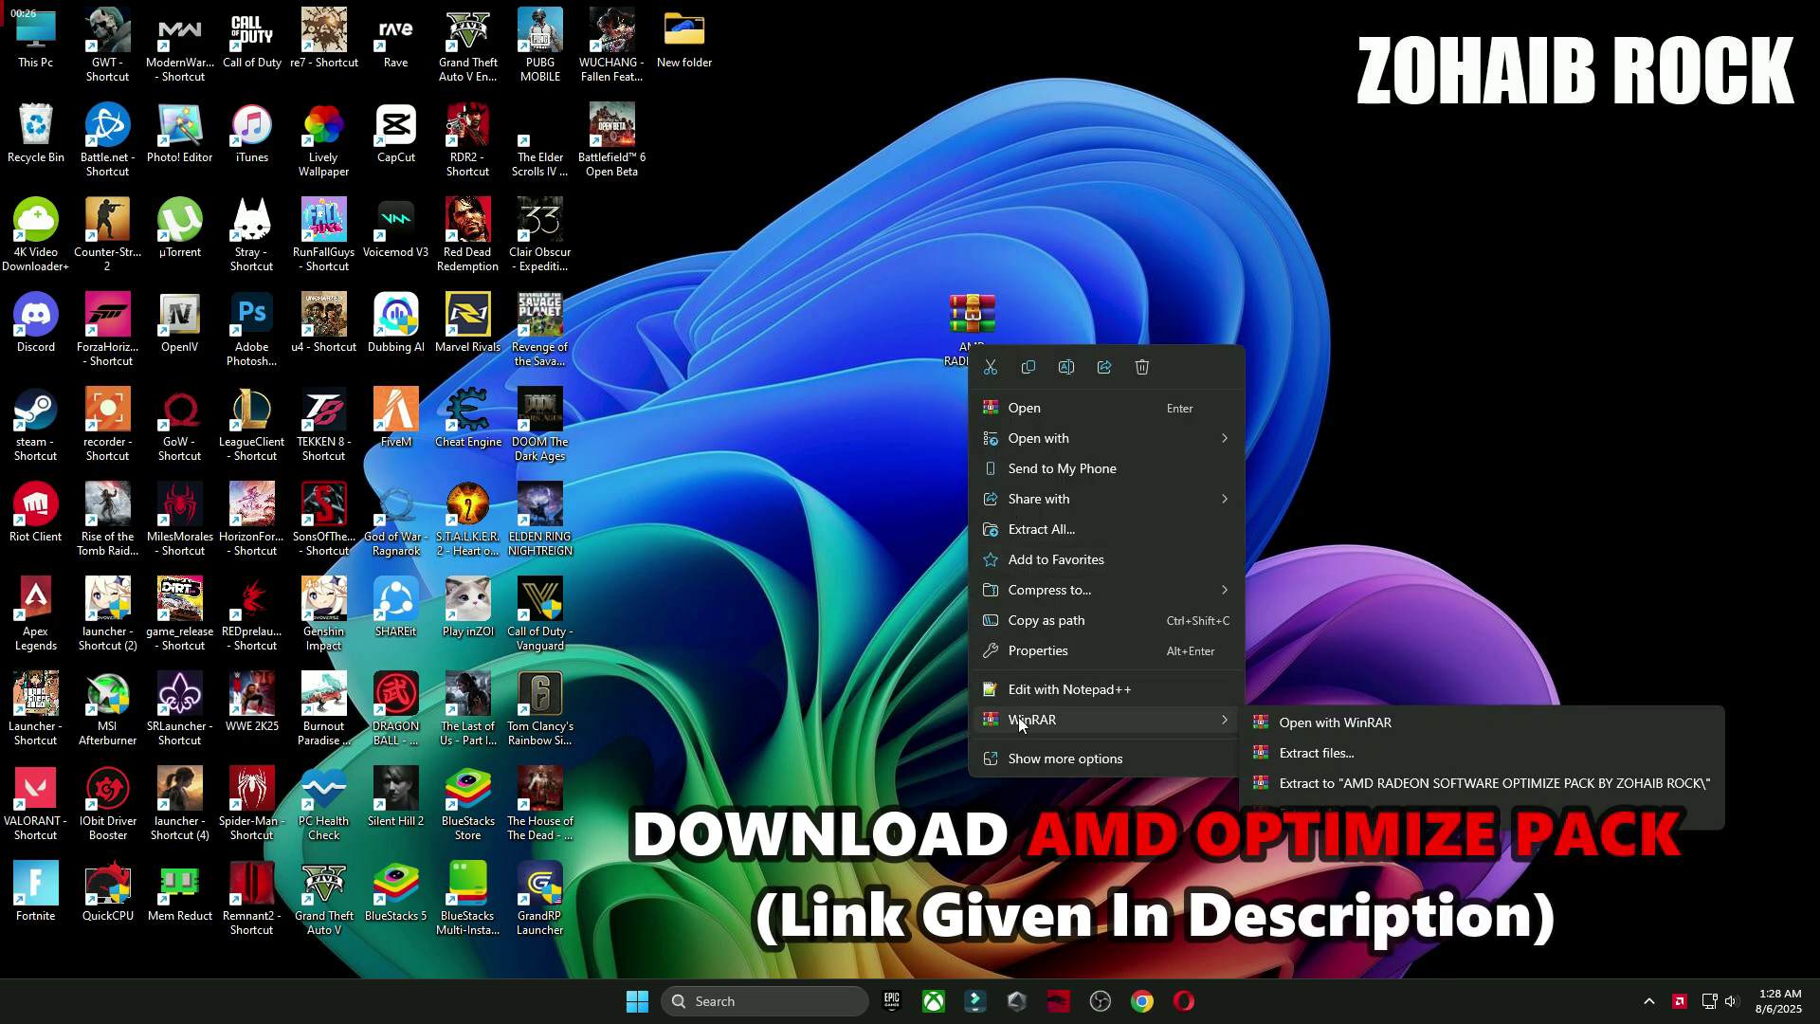
{"action": "left_click", "coordinate": [1318, 783]}
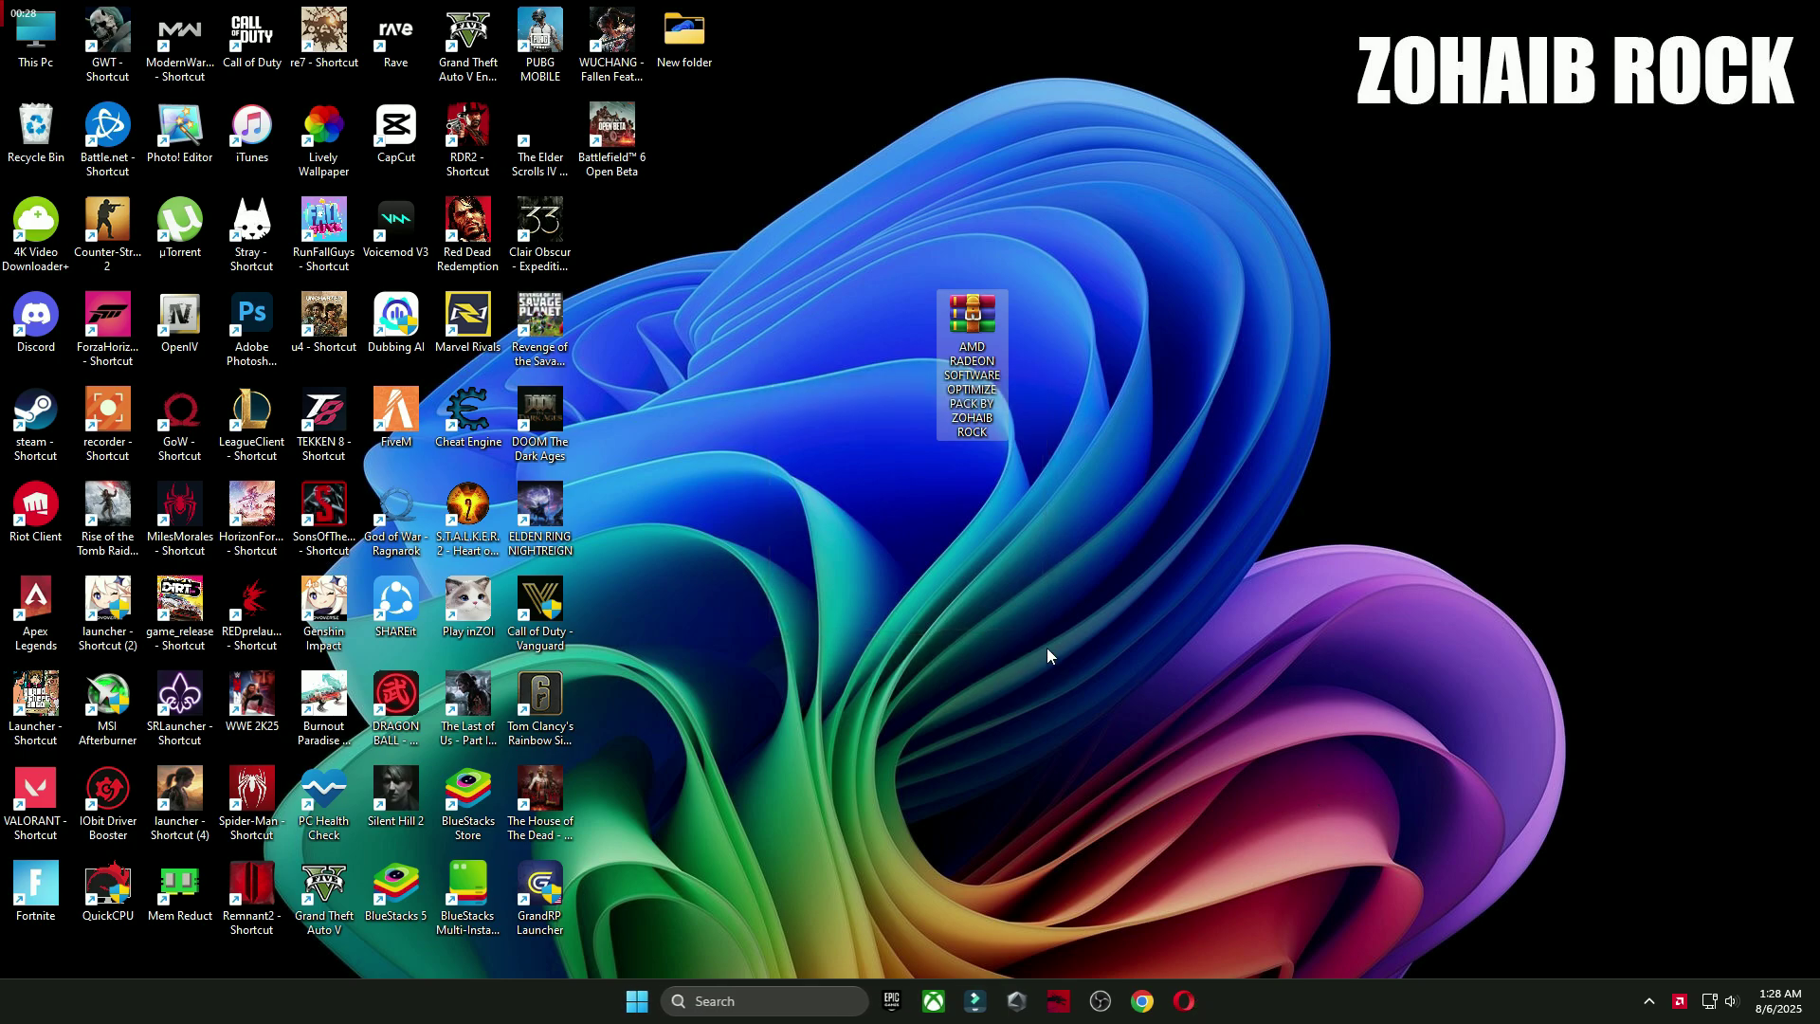
{"action": "left_click_drag", "start_coordinate": [619, 256], "coordinate": [908, 337]}
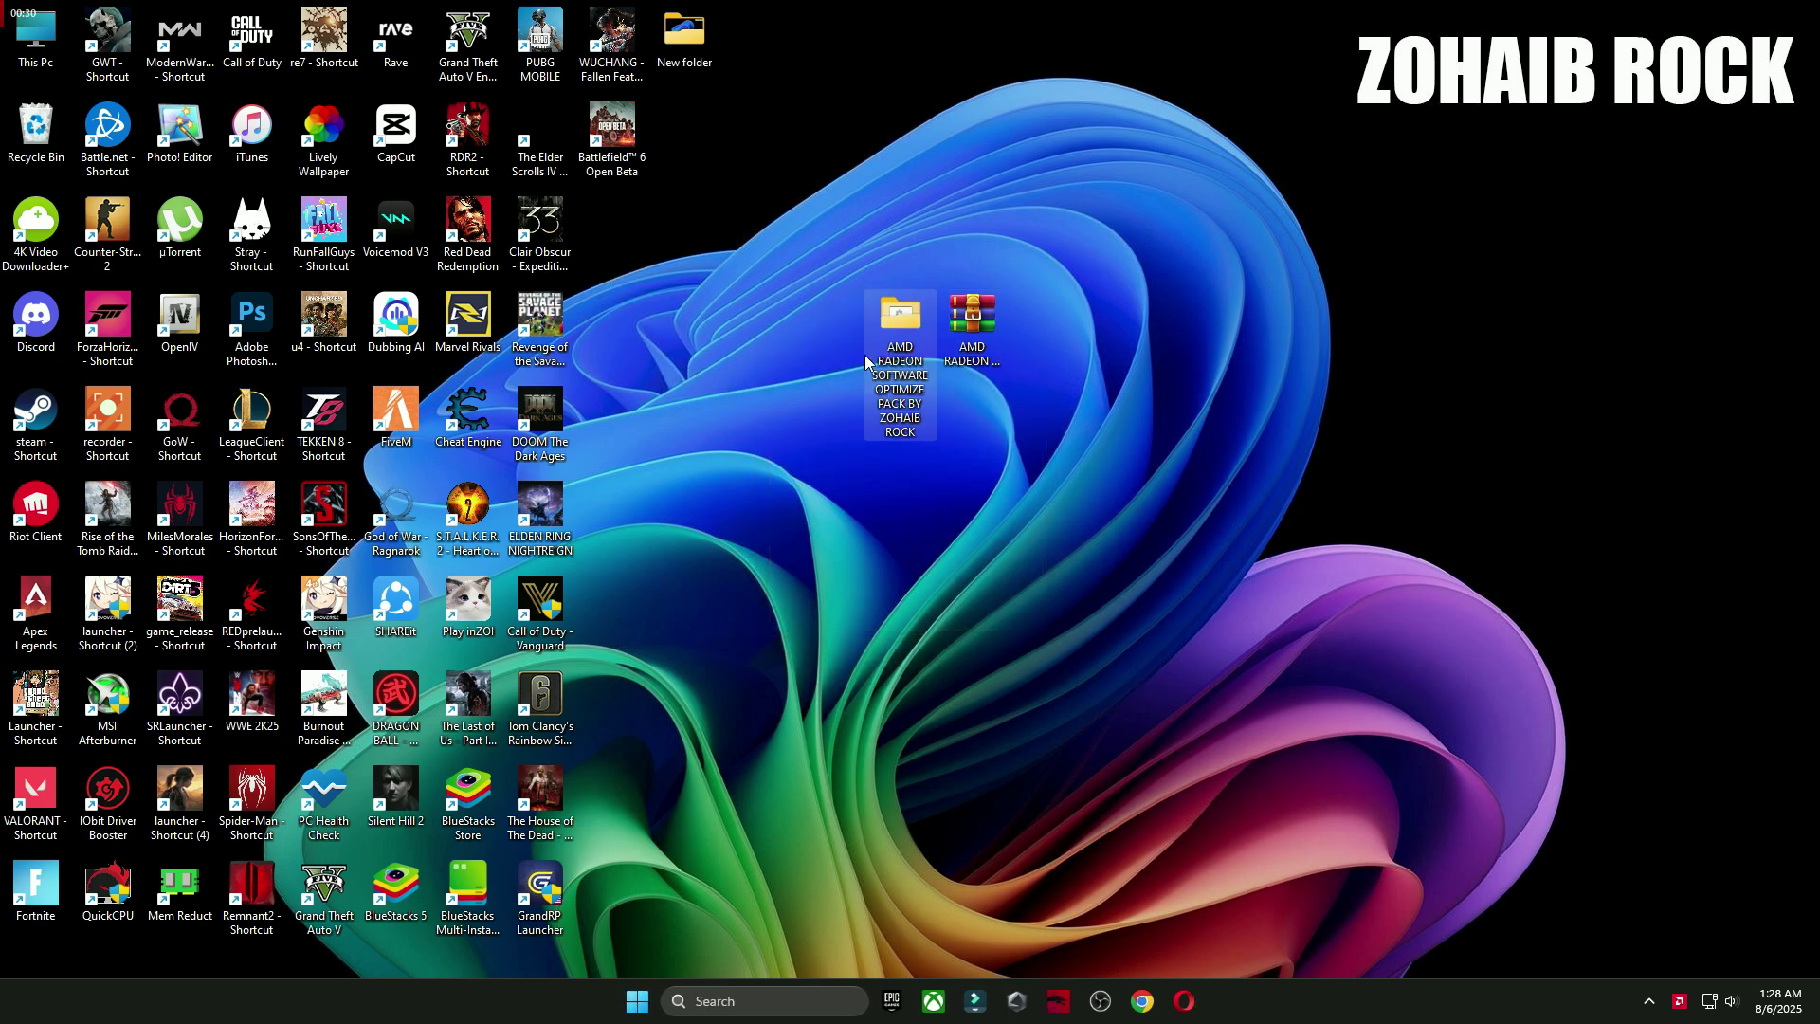
{"action": "double_click", "coordinate": [891, 351]}
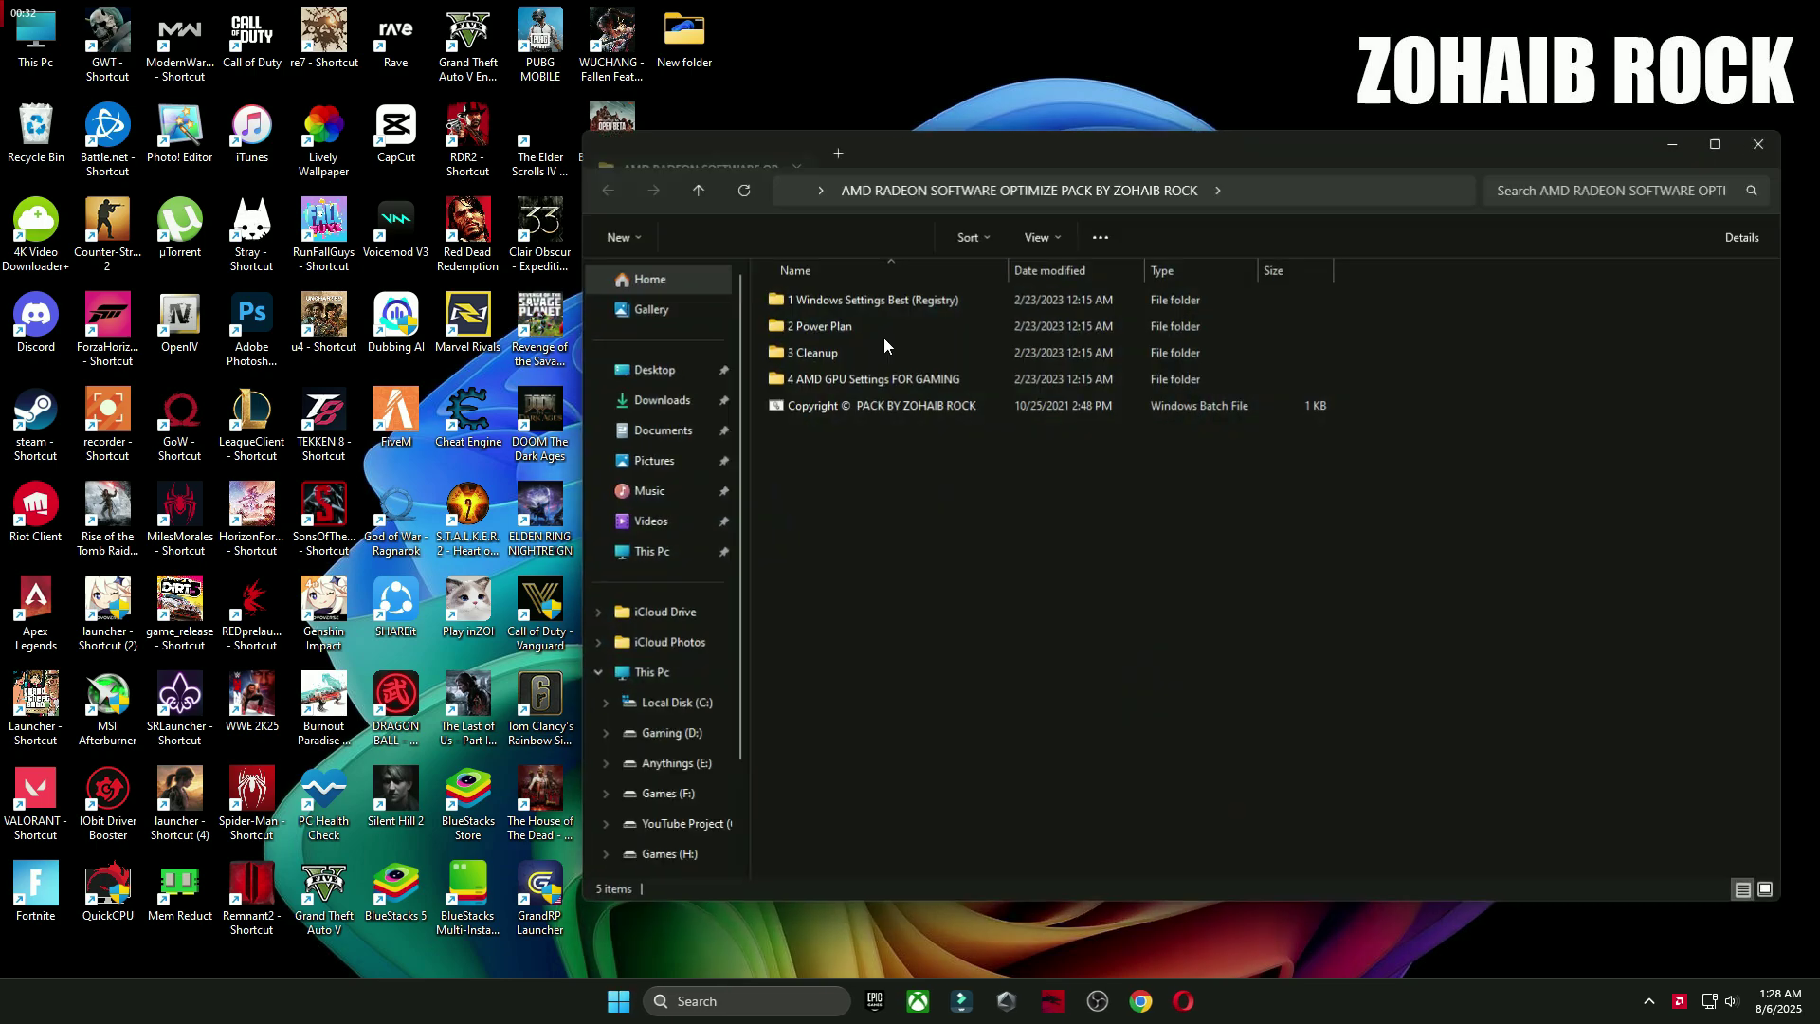
{"action": "double_click", "coordinate": [817, 301]}
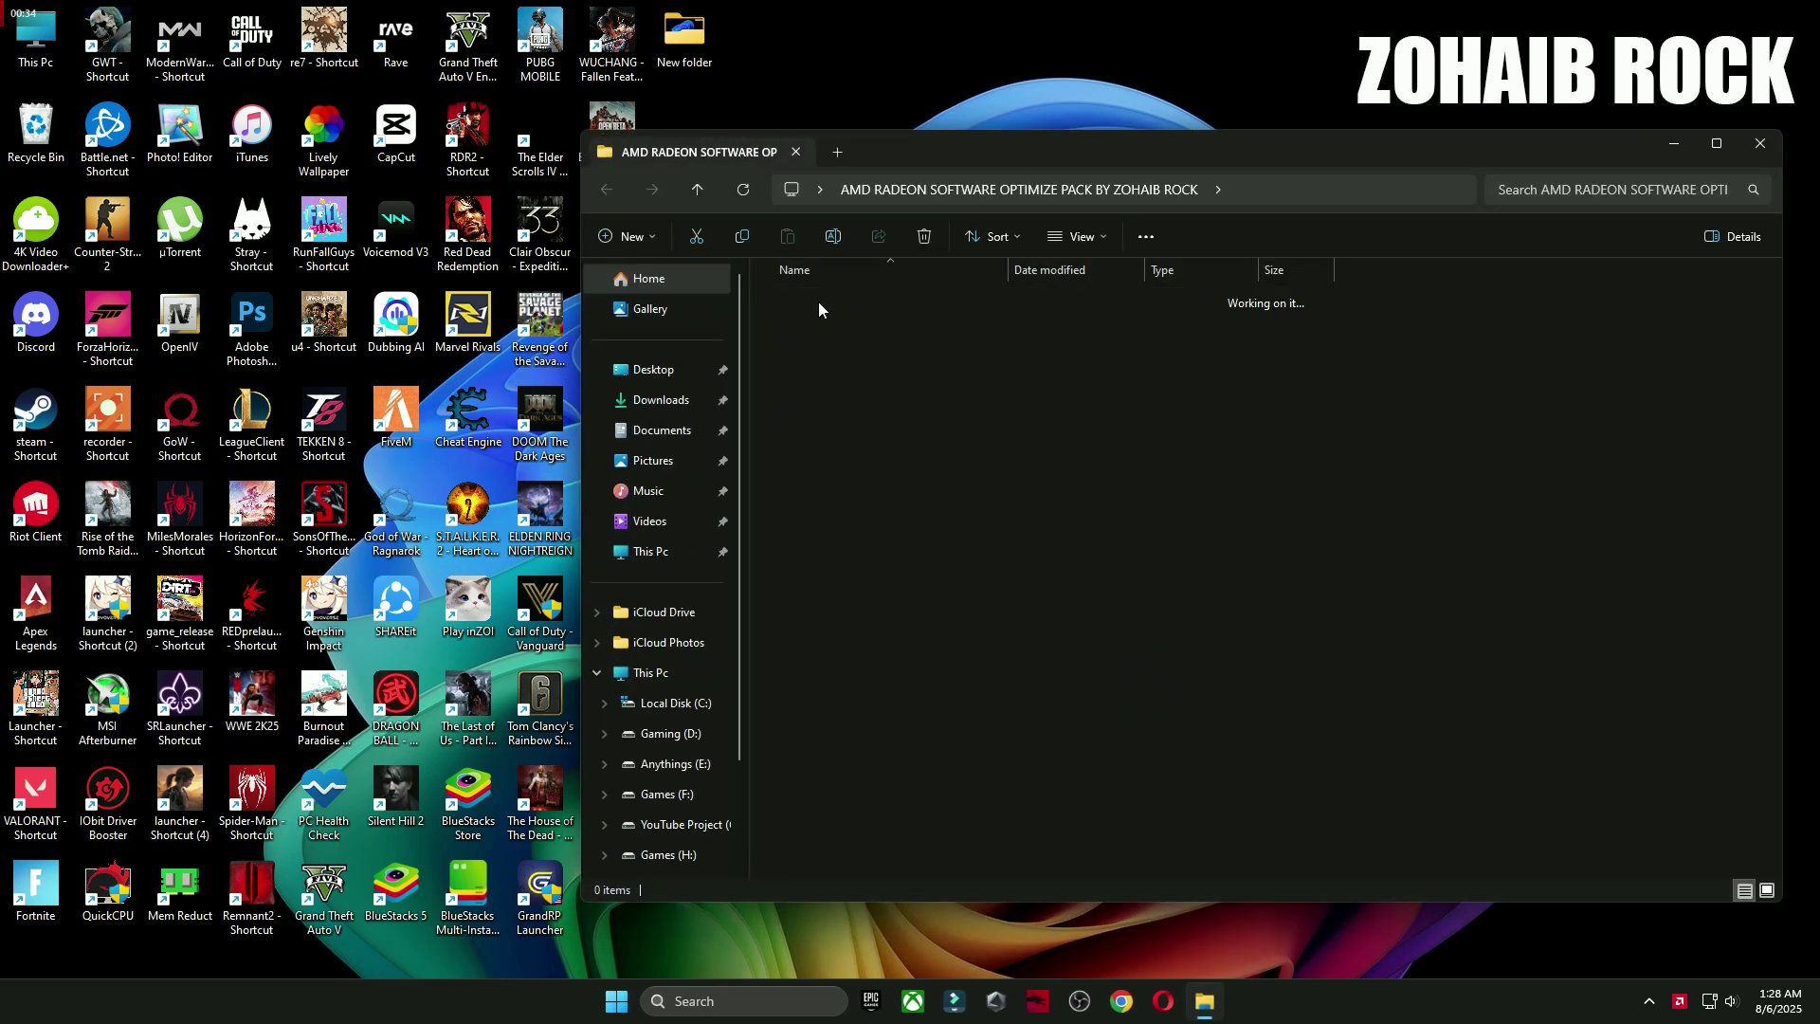
- Open Windows Settings and look through the available settings
{"action": "key", "text": "super"}
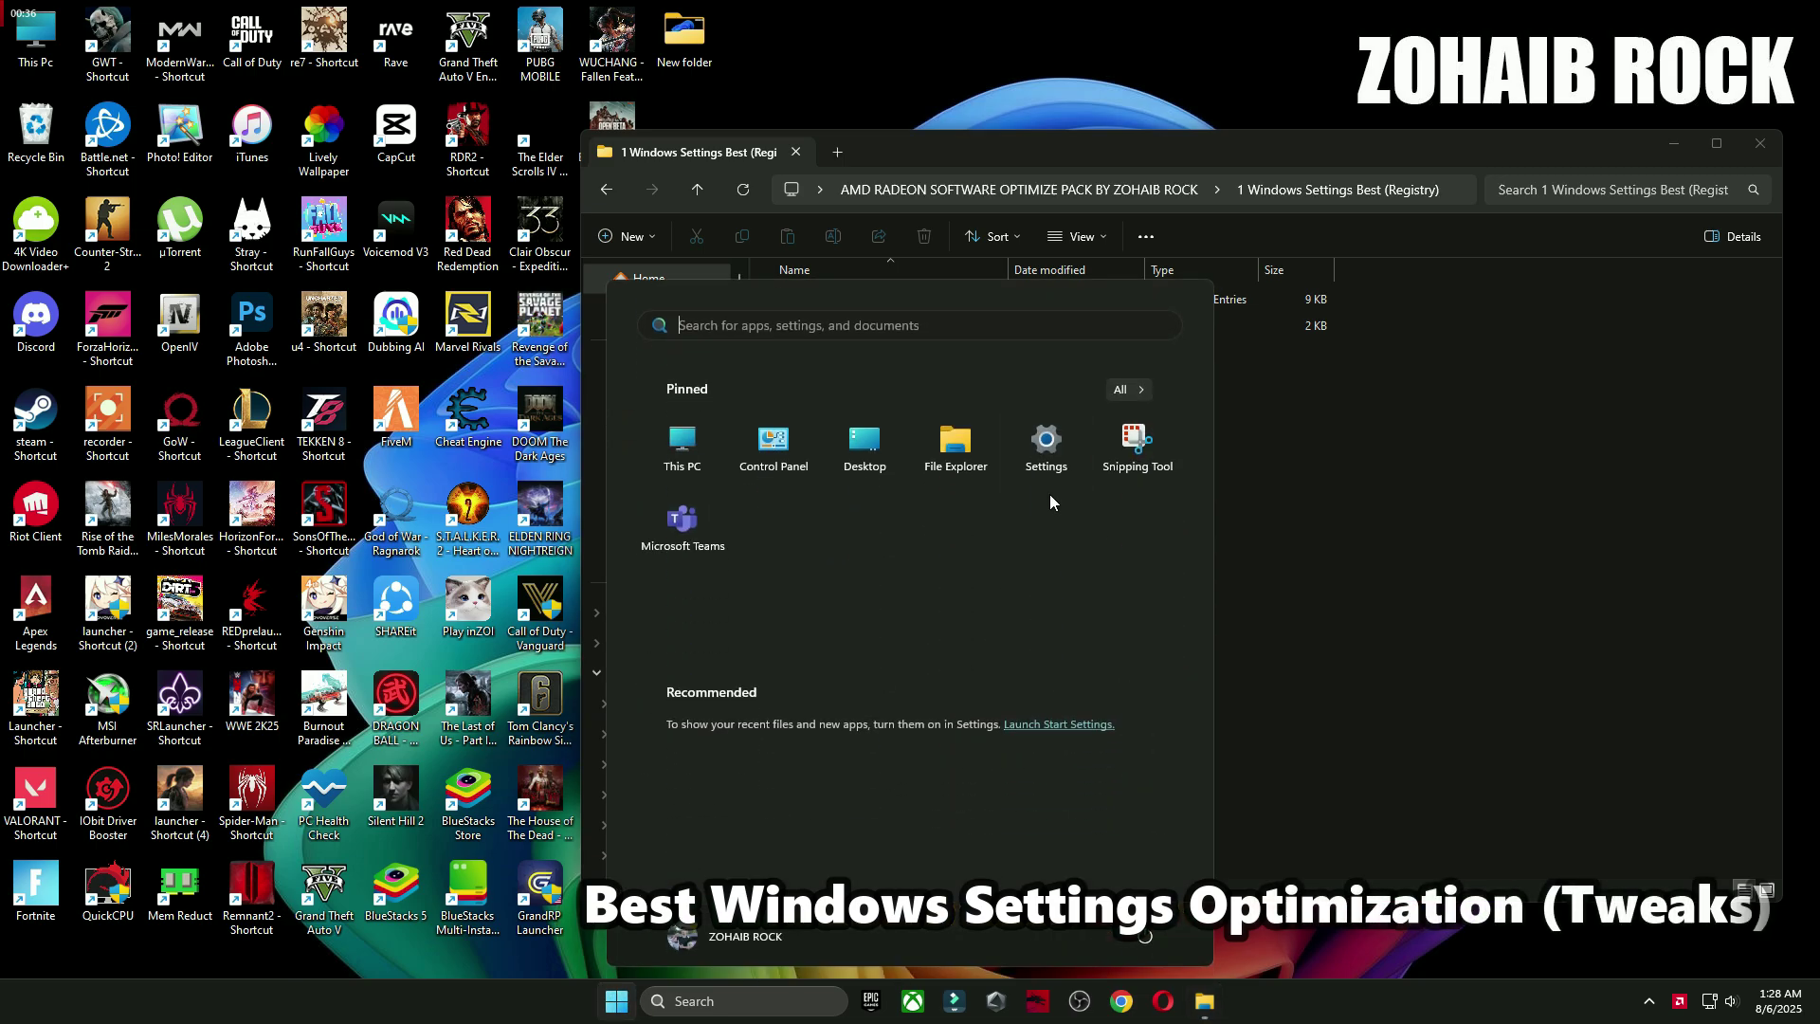
{"action": "left_click", "coordinate": [1033, 434]}
{"action": "scroll", "coordinate": [818, 201], "scroll_direction": "down", "scroll_amount": 3}
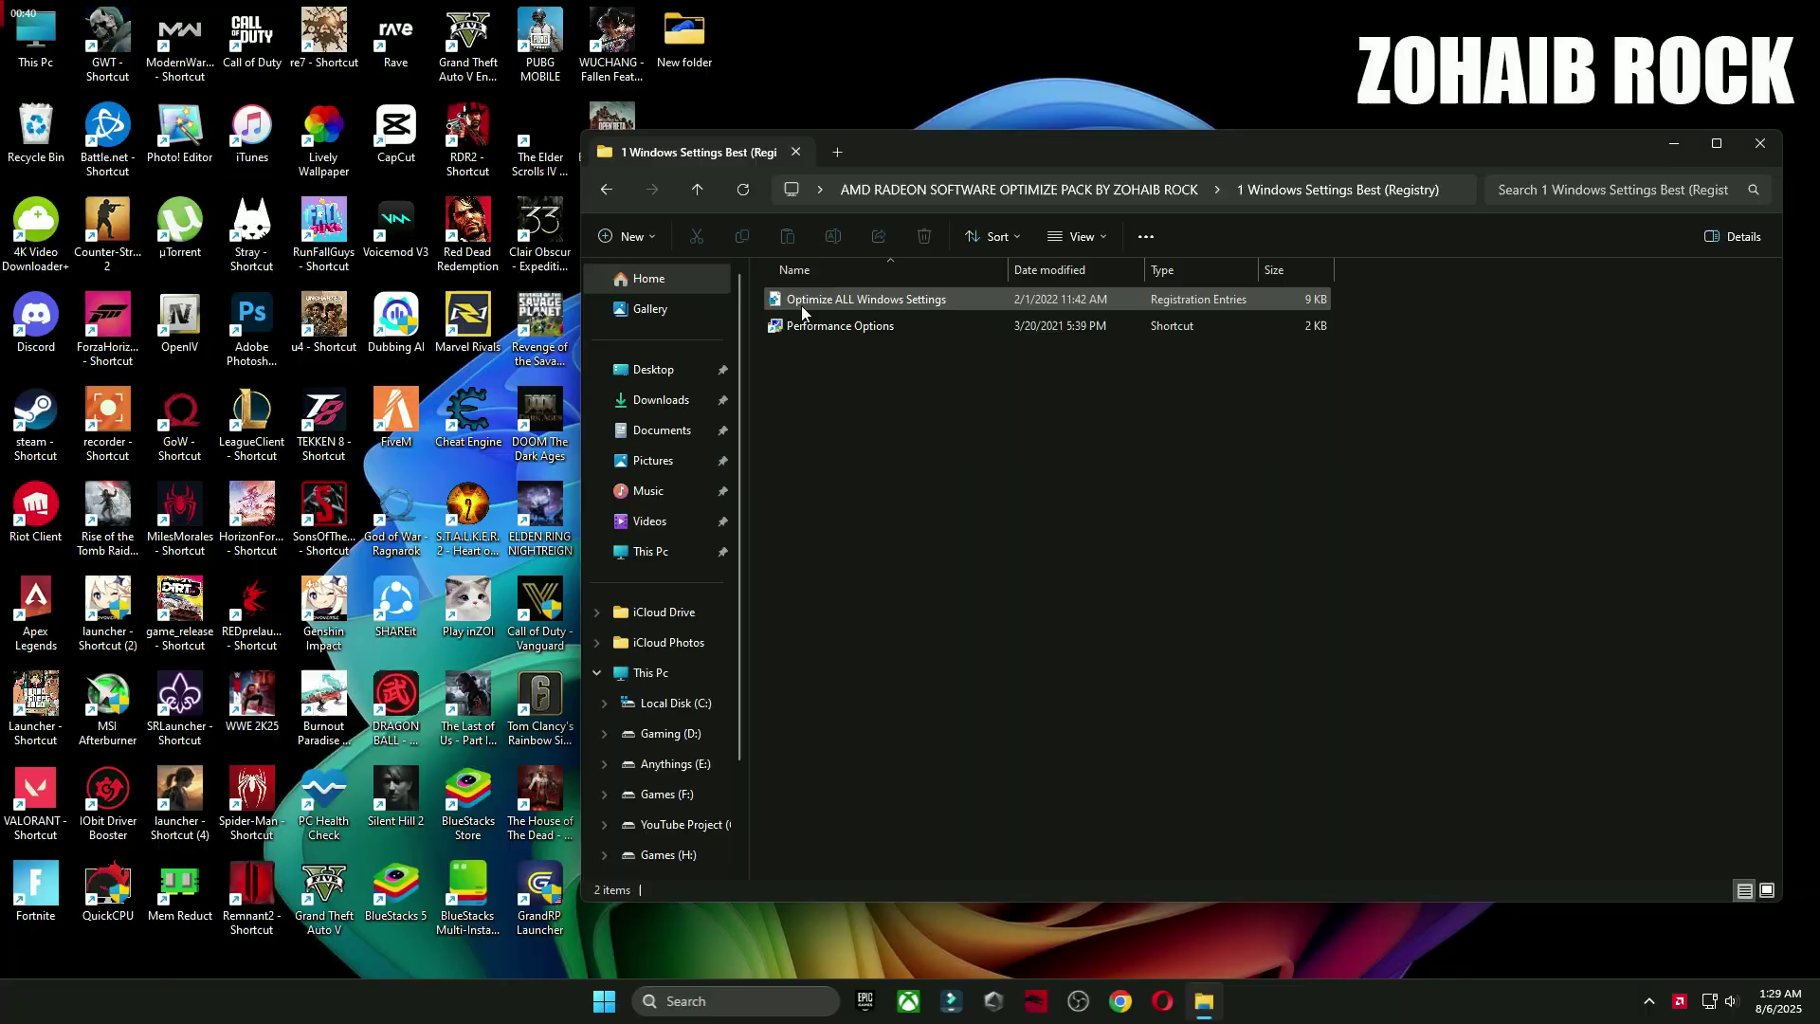
- Import the "Optimize ALL Windows Settings" registry file and accept its confirmation prompts
{"action": "double_click", "coordinate": [800, 305]}
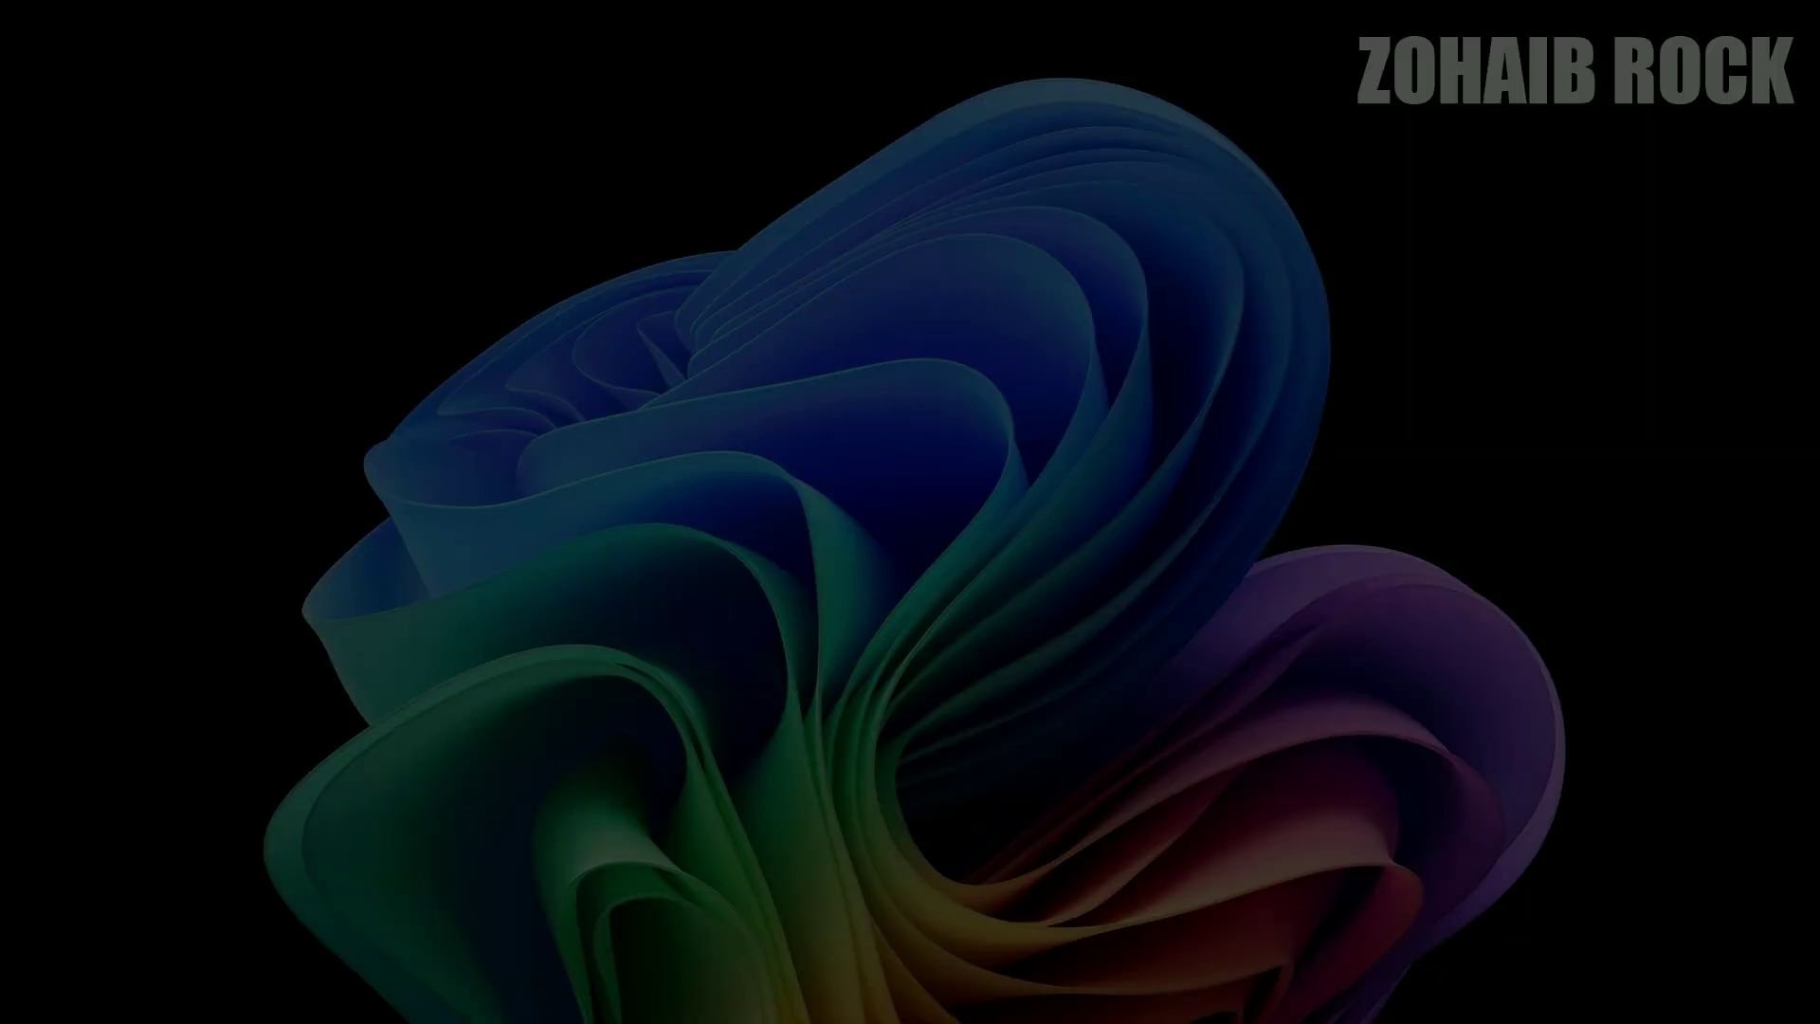
{"action": "left_click", "coordinate": [814, 649]}
{"action": "left_click", "coordinate": [1047, 528]}
{"action": "left_click", "coordinate": [1125, 504]}
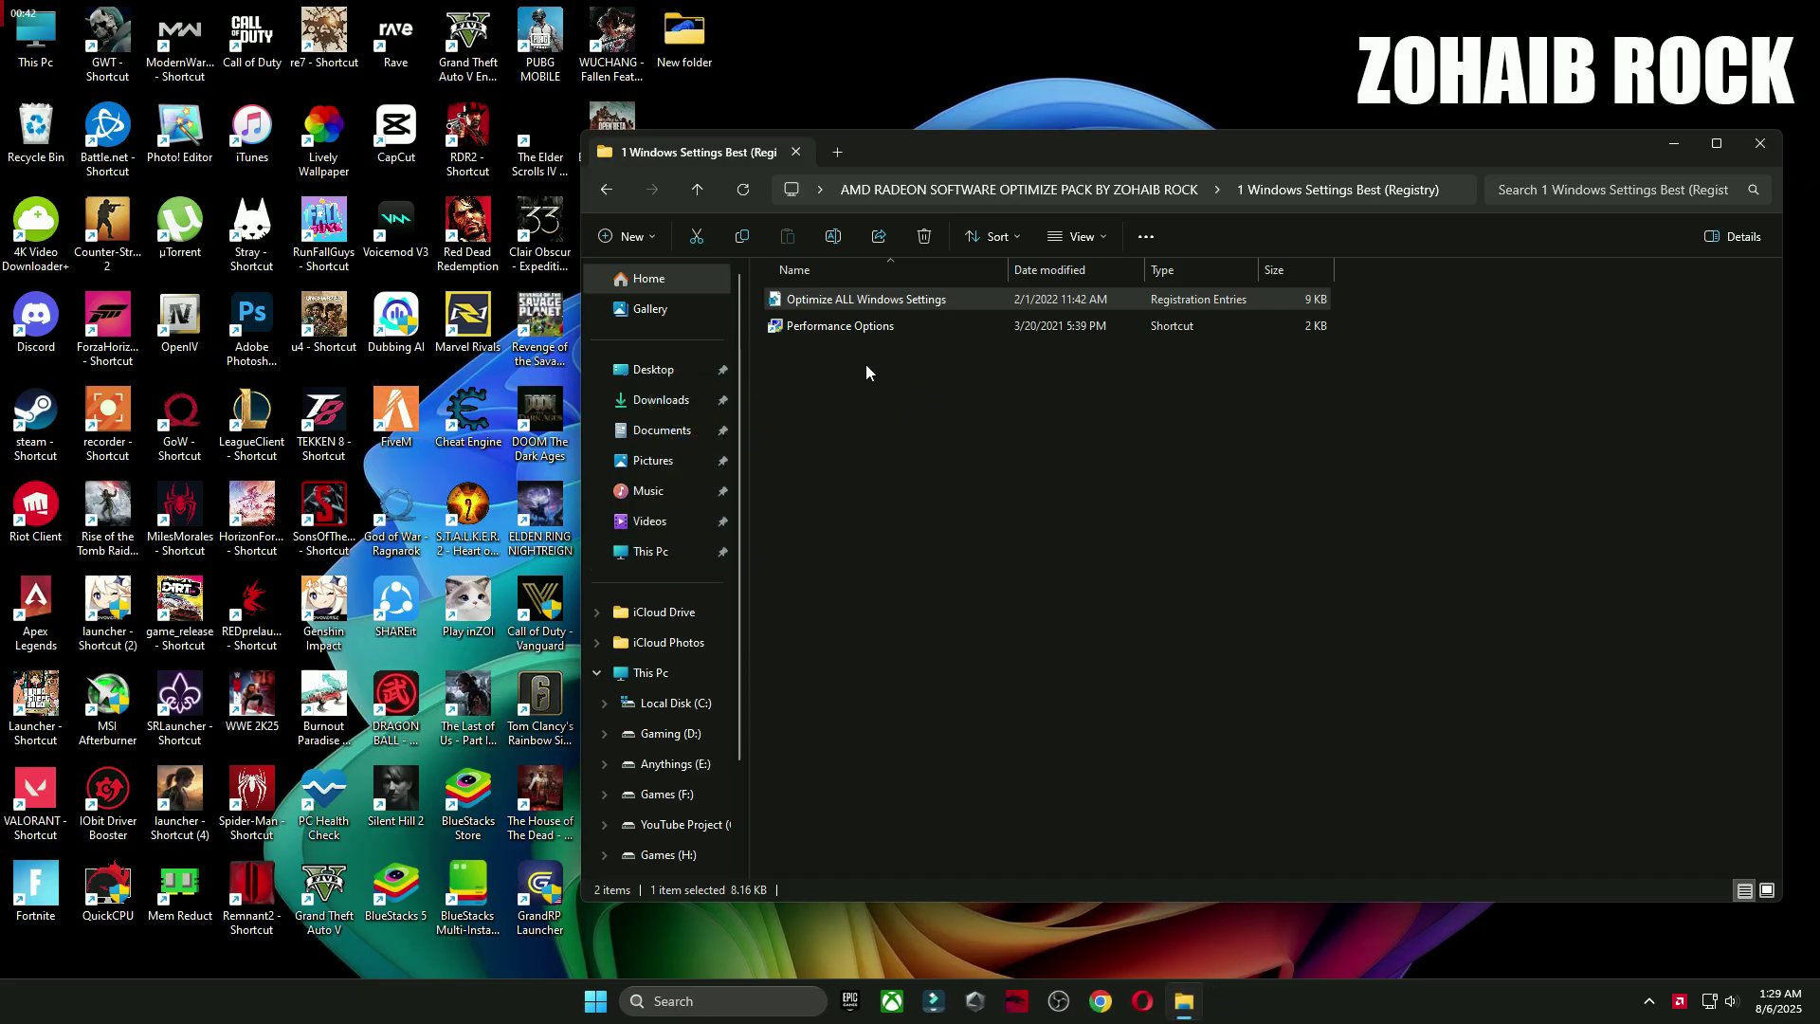
- Open the Performance Options shortcut and apply "Let Windows choose what's best for my computer" for visual effects
{"action": "left_click", "coordinate": [844, 333]}
{"action": "double_click", "coordinate": [844, 334]}
{"action": "left_click_drag", "start_coordinate": [347, 92], "coordinate": [1026, 173]}
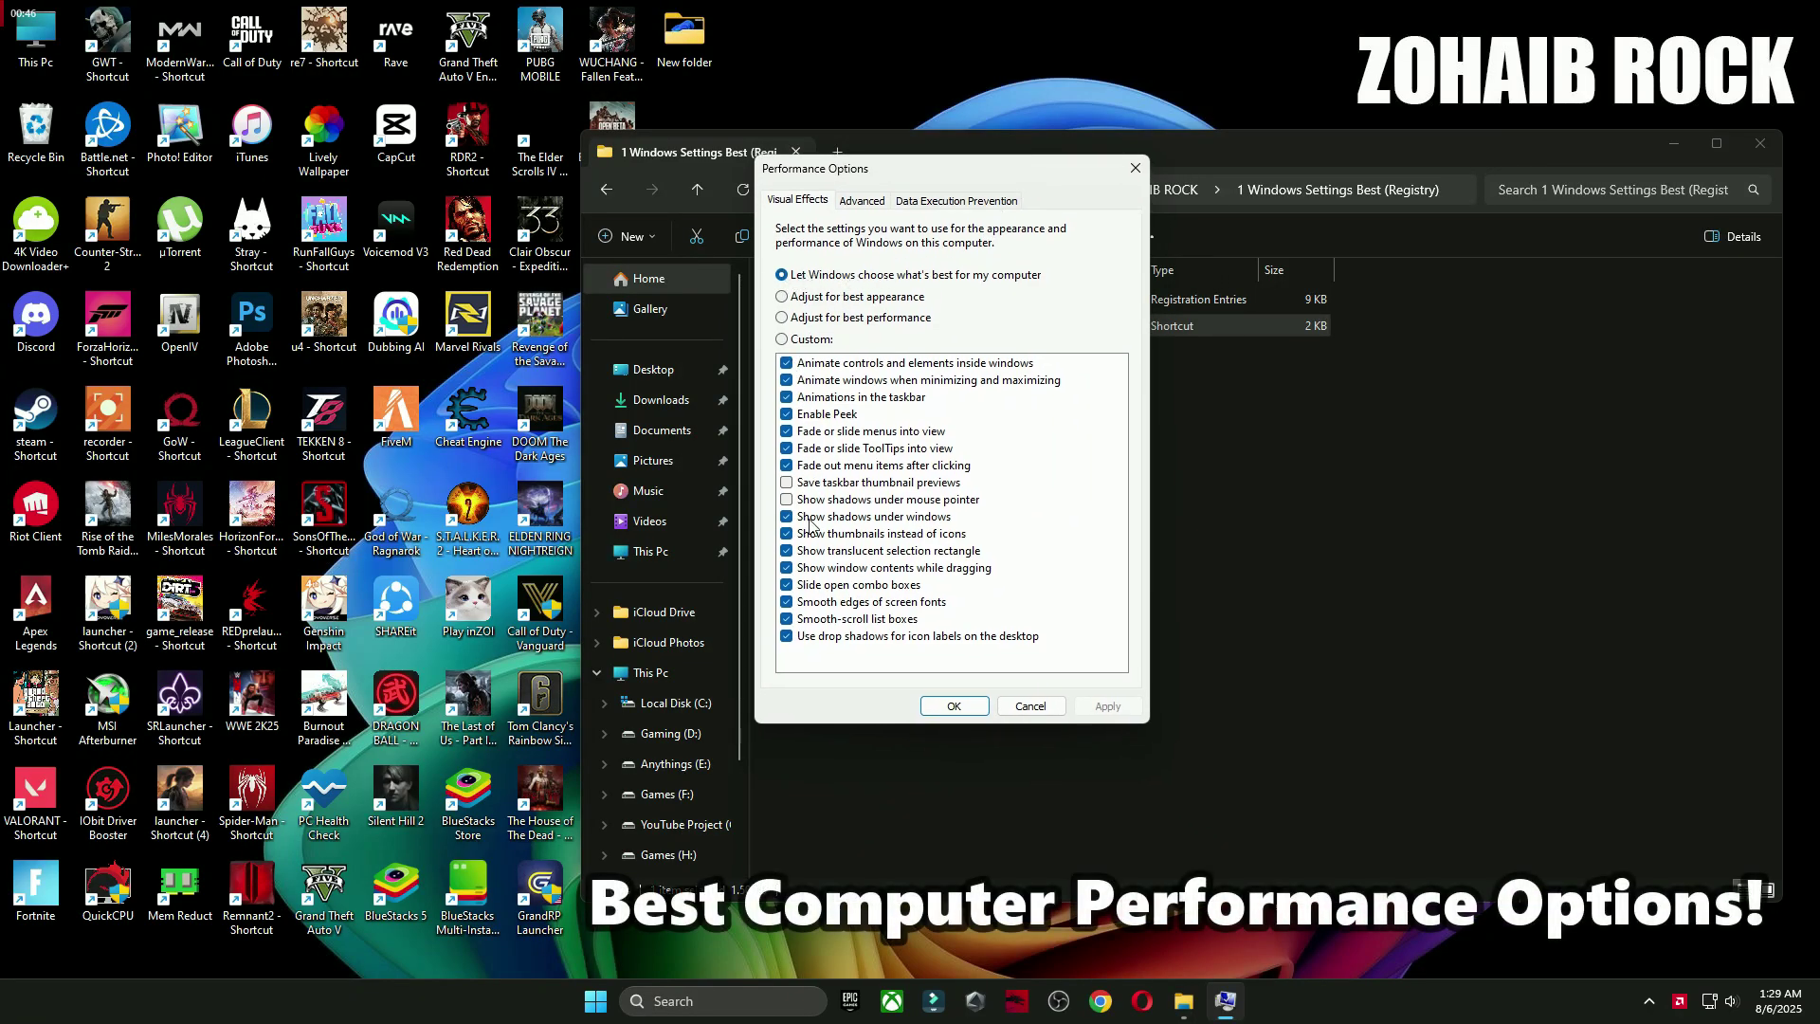
{"action": "left_click", "coordinate": [836, 322]}
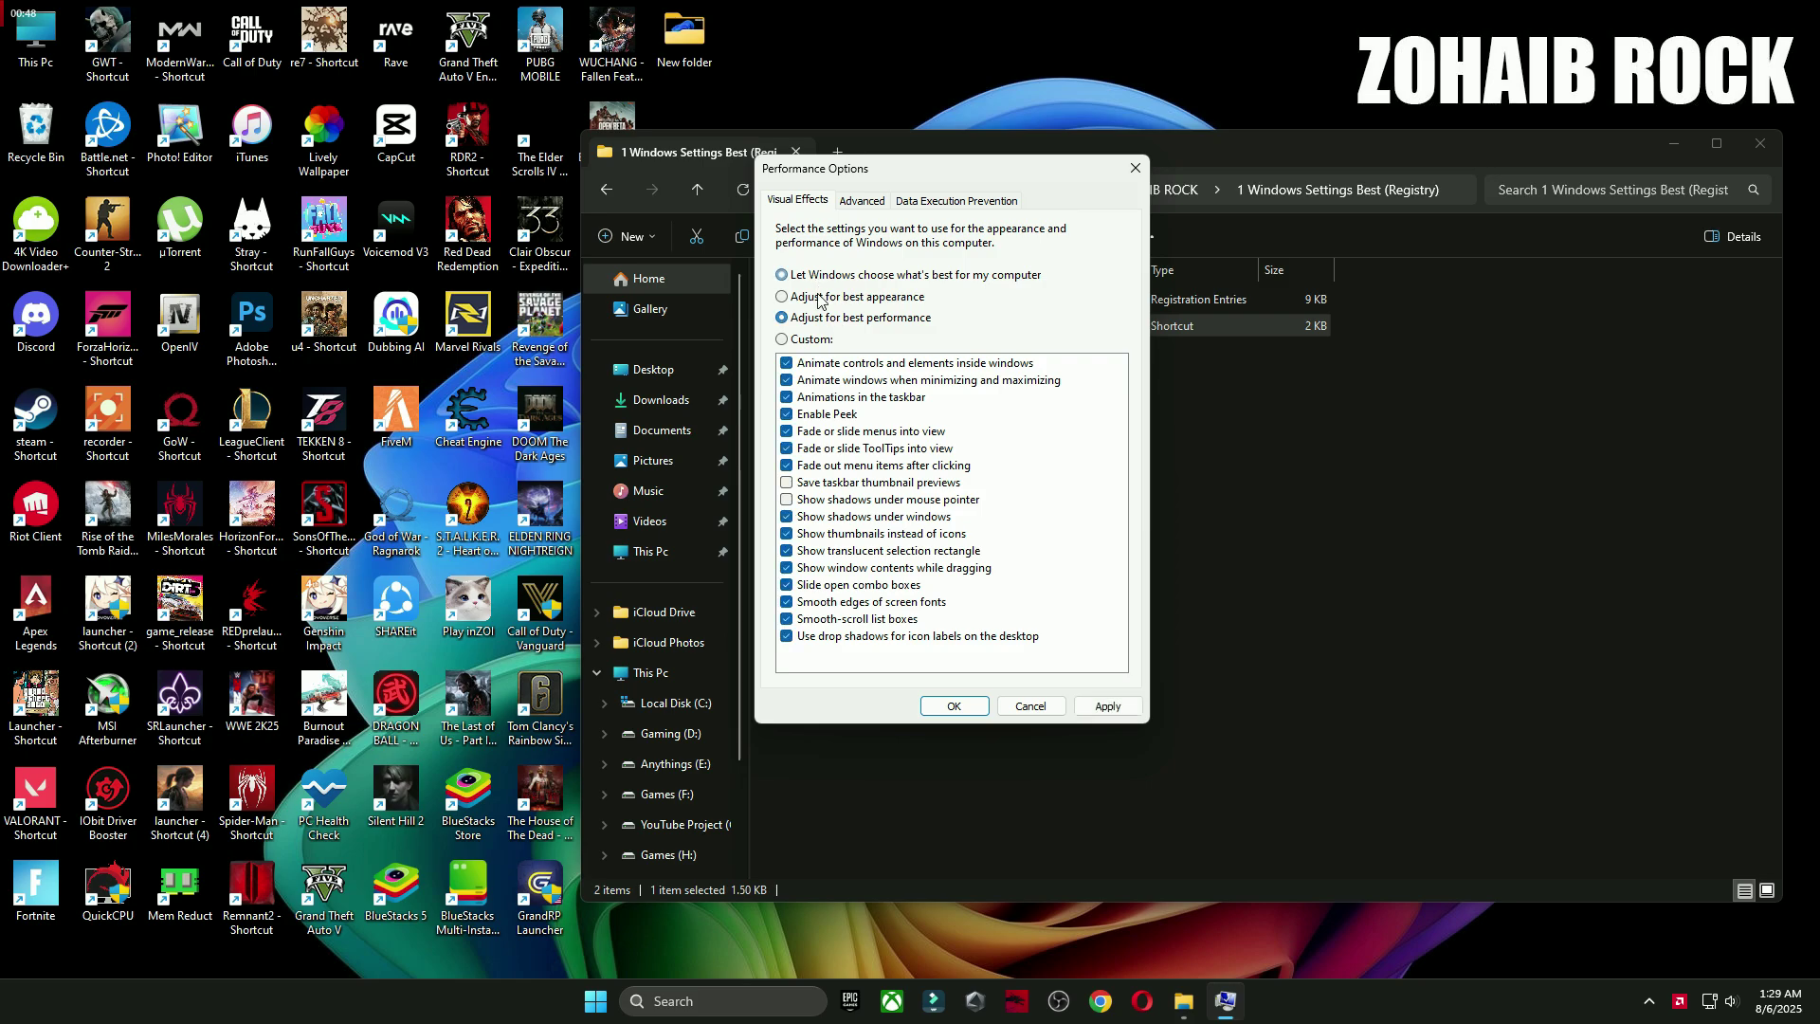
{"action": "left_click", "coordinate": [976, 707]}
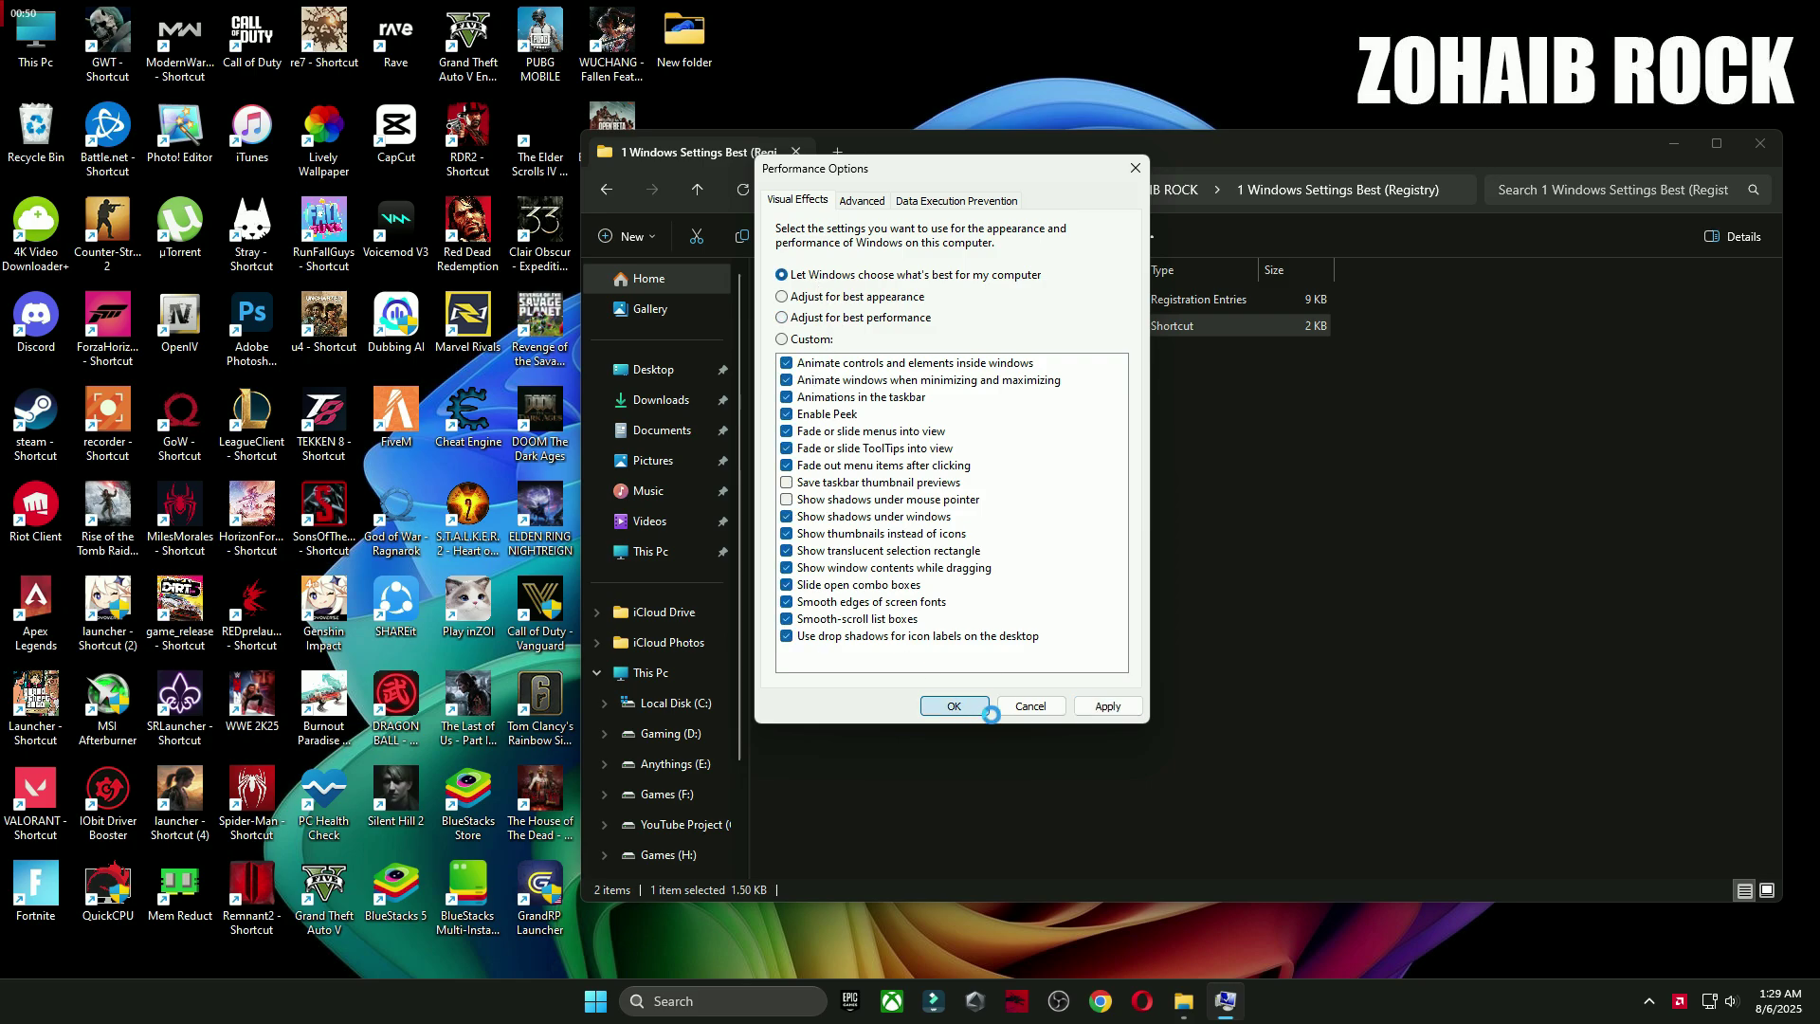
- Open the pack's "2 Power Plan" folder, and launch Quick CPU from the desktop with the folder window minimized
{"action": "left_click", "coordinate": [606, 190]}
{"action": "double_click", "coordinate": [837, 326]}
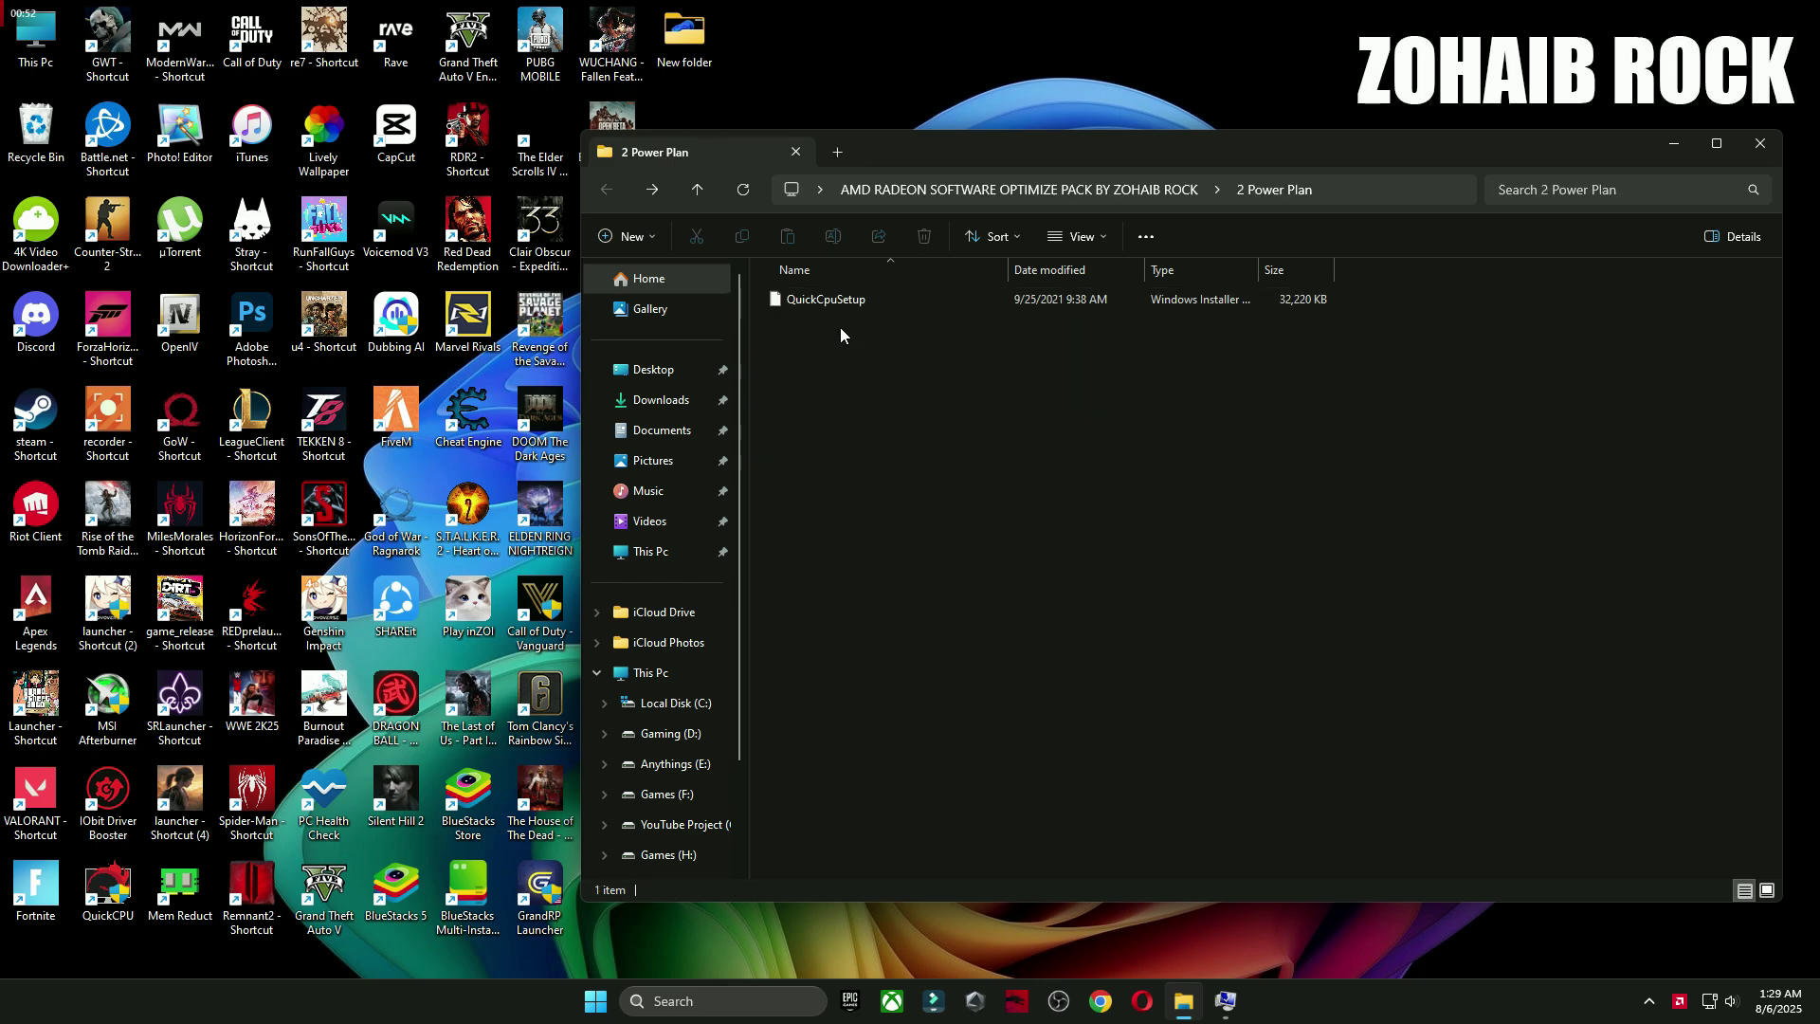
{"action": "double_click", "coordinate": [108, 891]}
{"action": "left_click", "coordinate": [846, 651]}
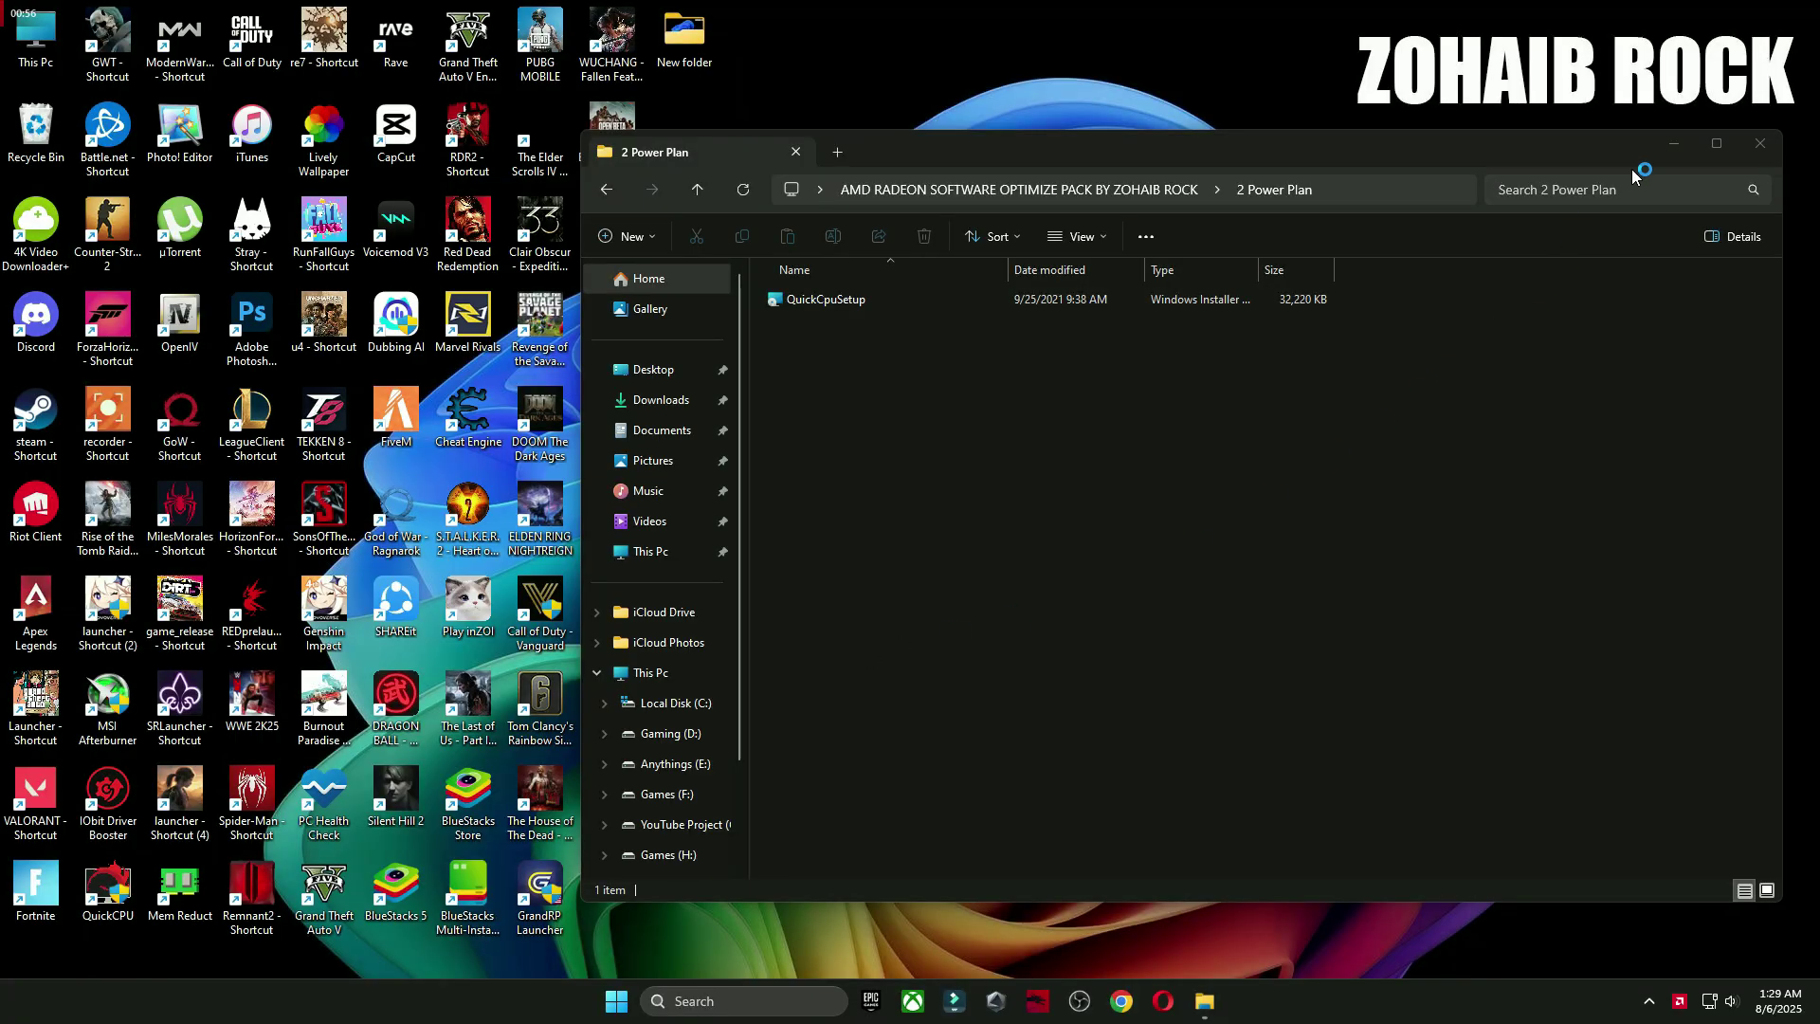
{"action": "left_click", "coordinate": [1665, 142]}
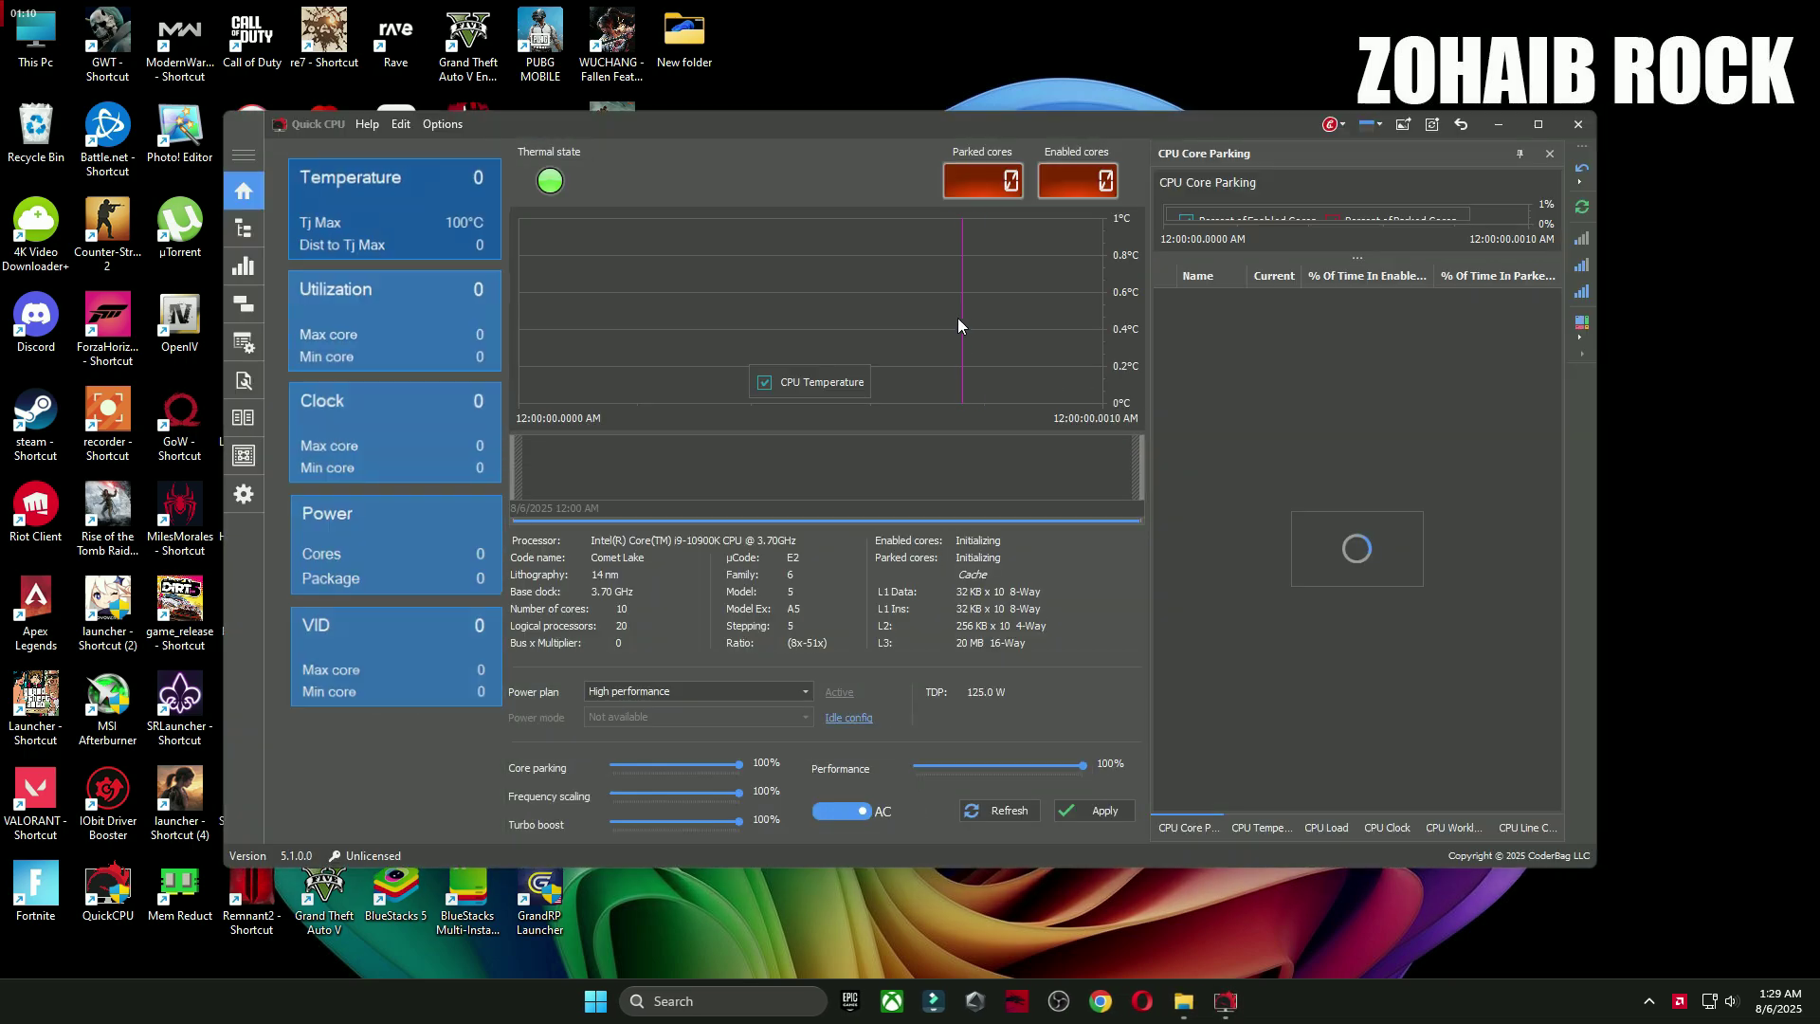
- Apply the High performance power plan in Quick CPU with core parking, frequency scaling, turbo boost and performance at 100%, and close it
{"action": "left_click", "coordinate": [714, 689]}
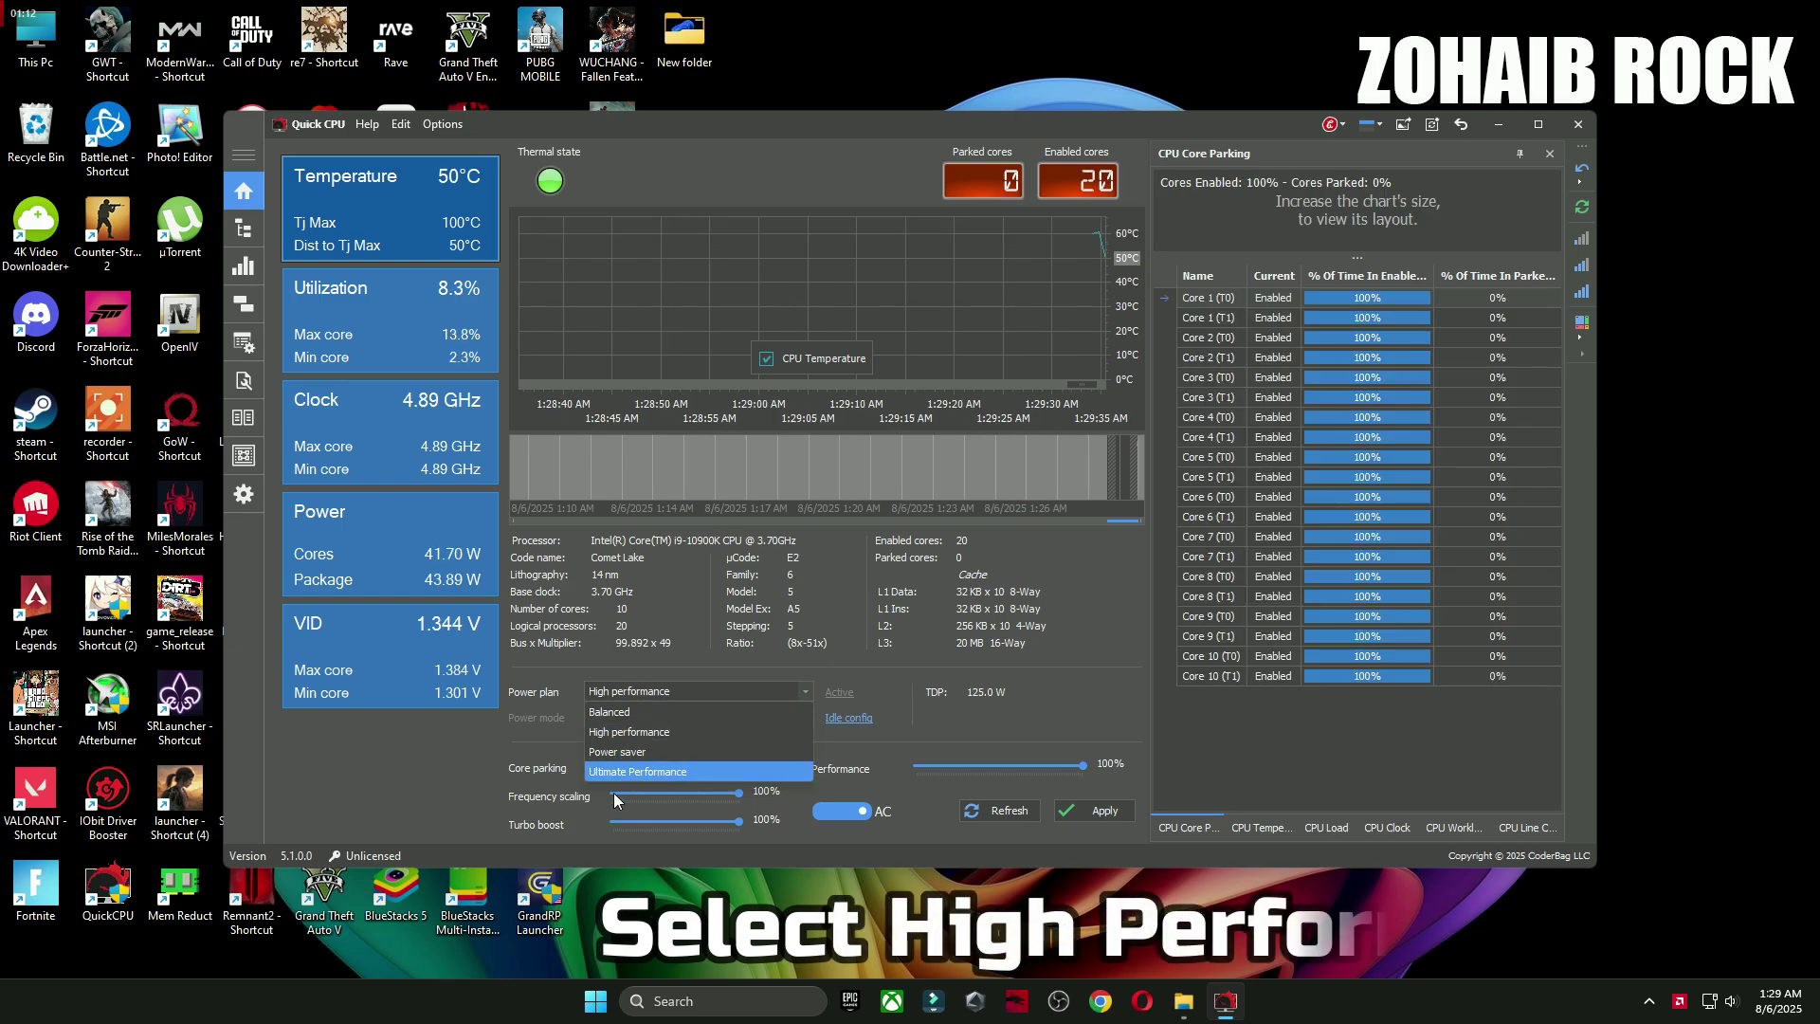
{"action": "left_click", "coordinate": [633, 732]}
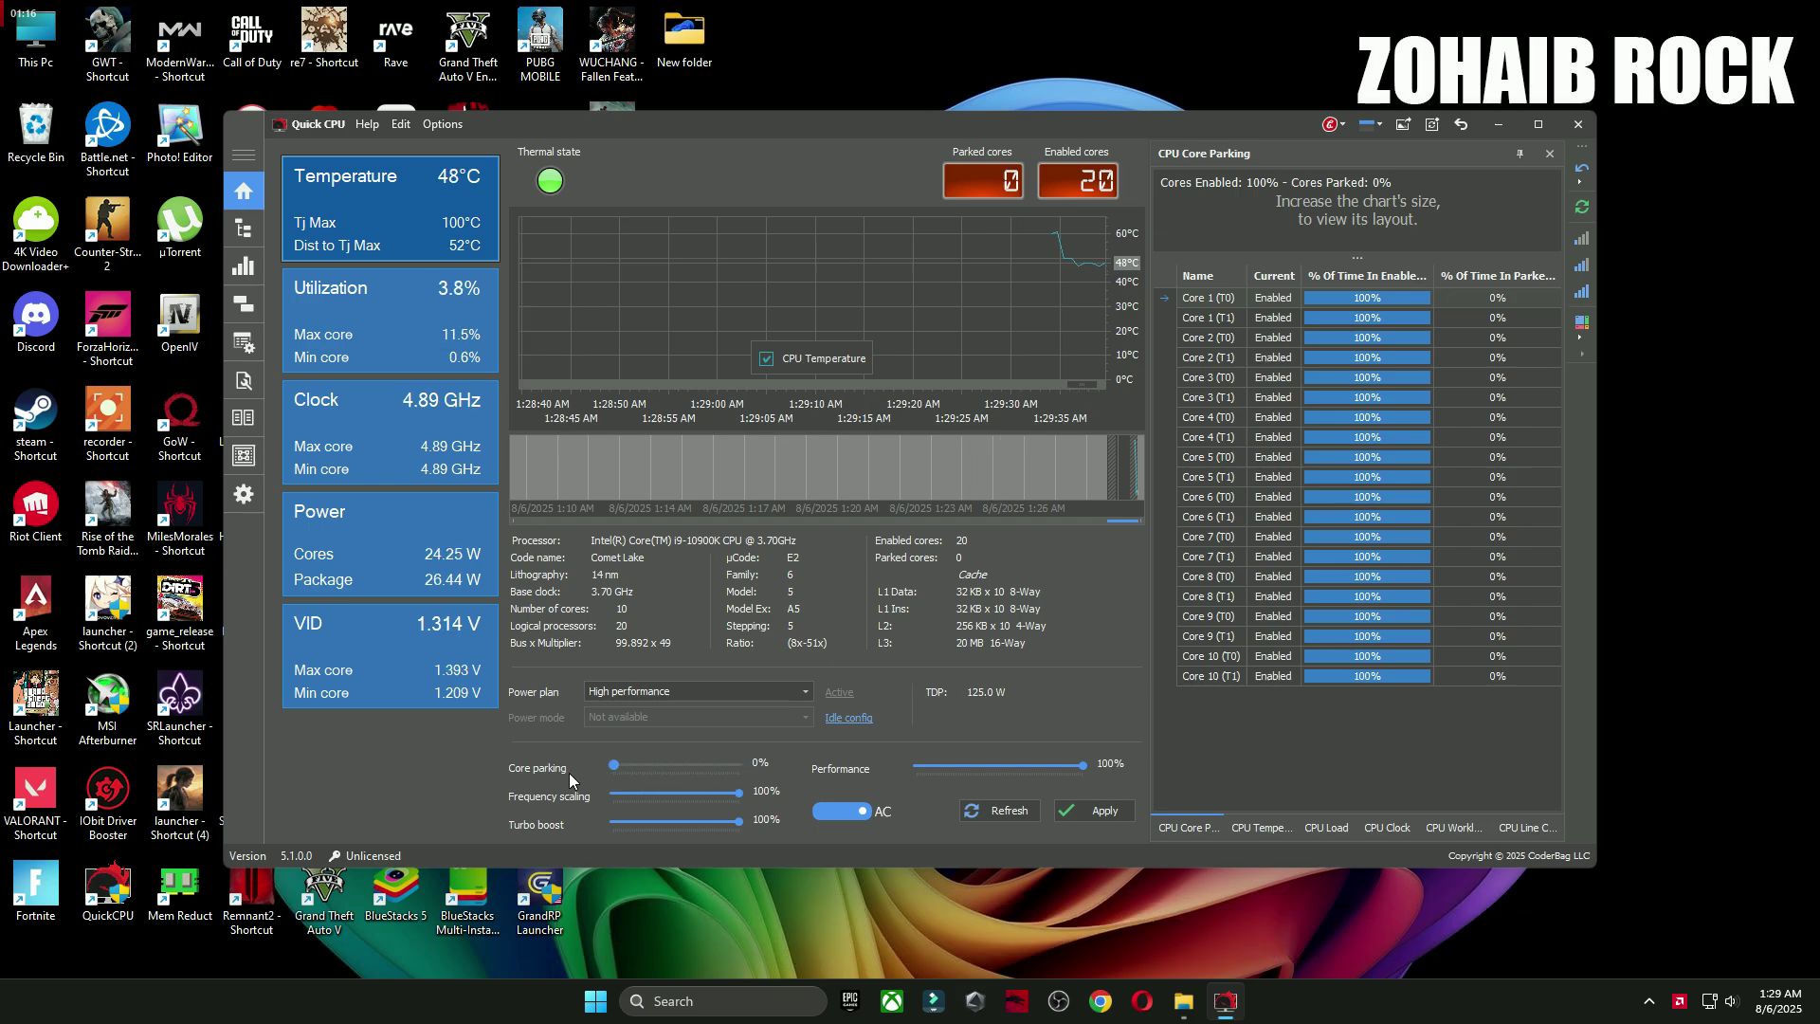
{"action": "left_click_drag", "start_coordinate": [738, 793], "coordinate": [499, 795]}
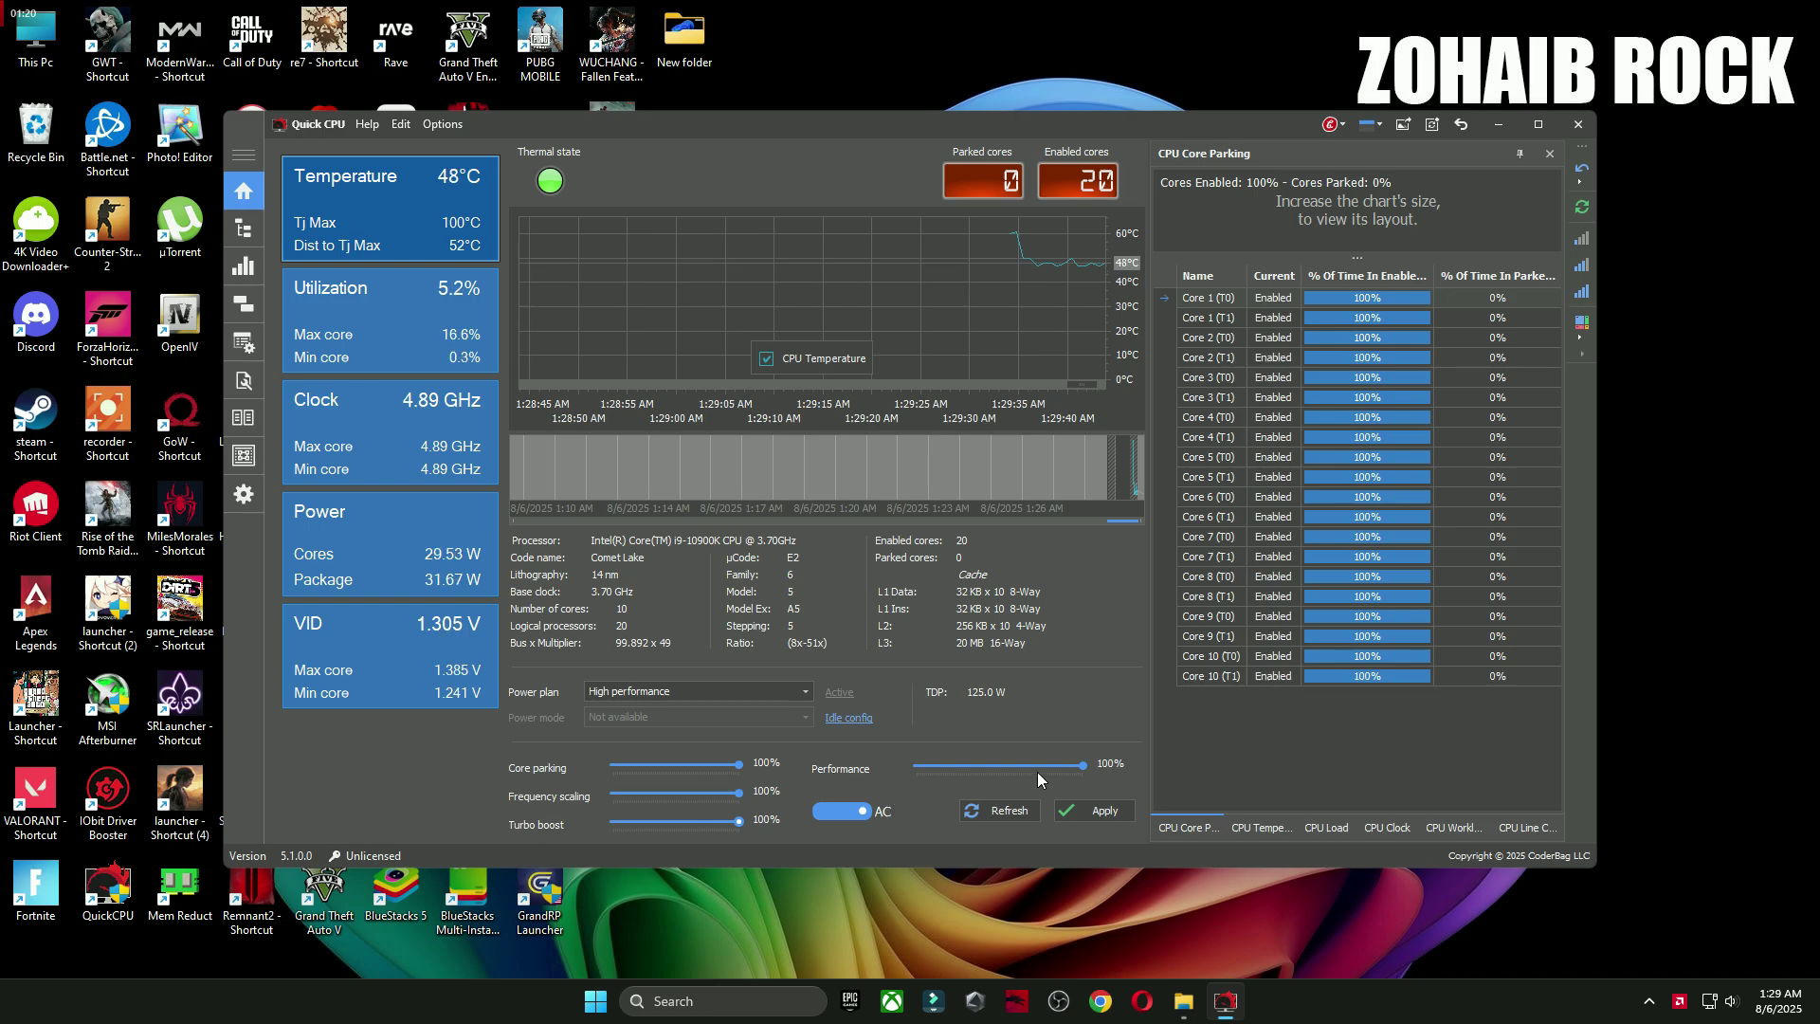
{"action": "left_click_drag", "start_coordinate": [915, 768], "coordinate": [1083, 766]}
{"action": "left_click", "coordinate": [1081, 812]}
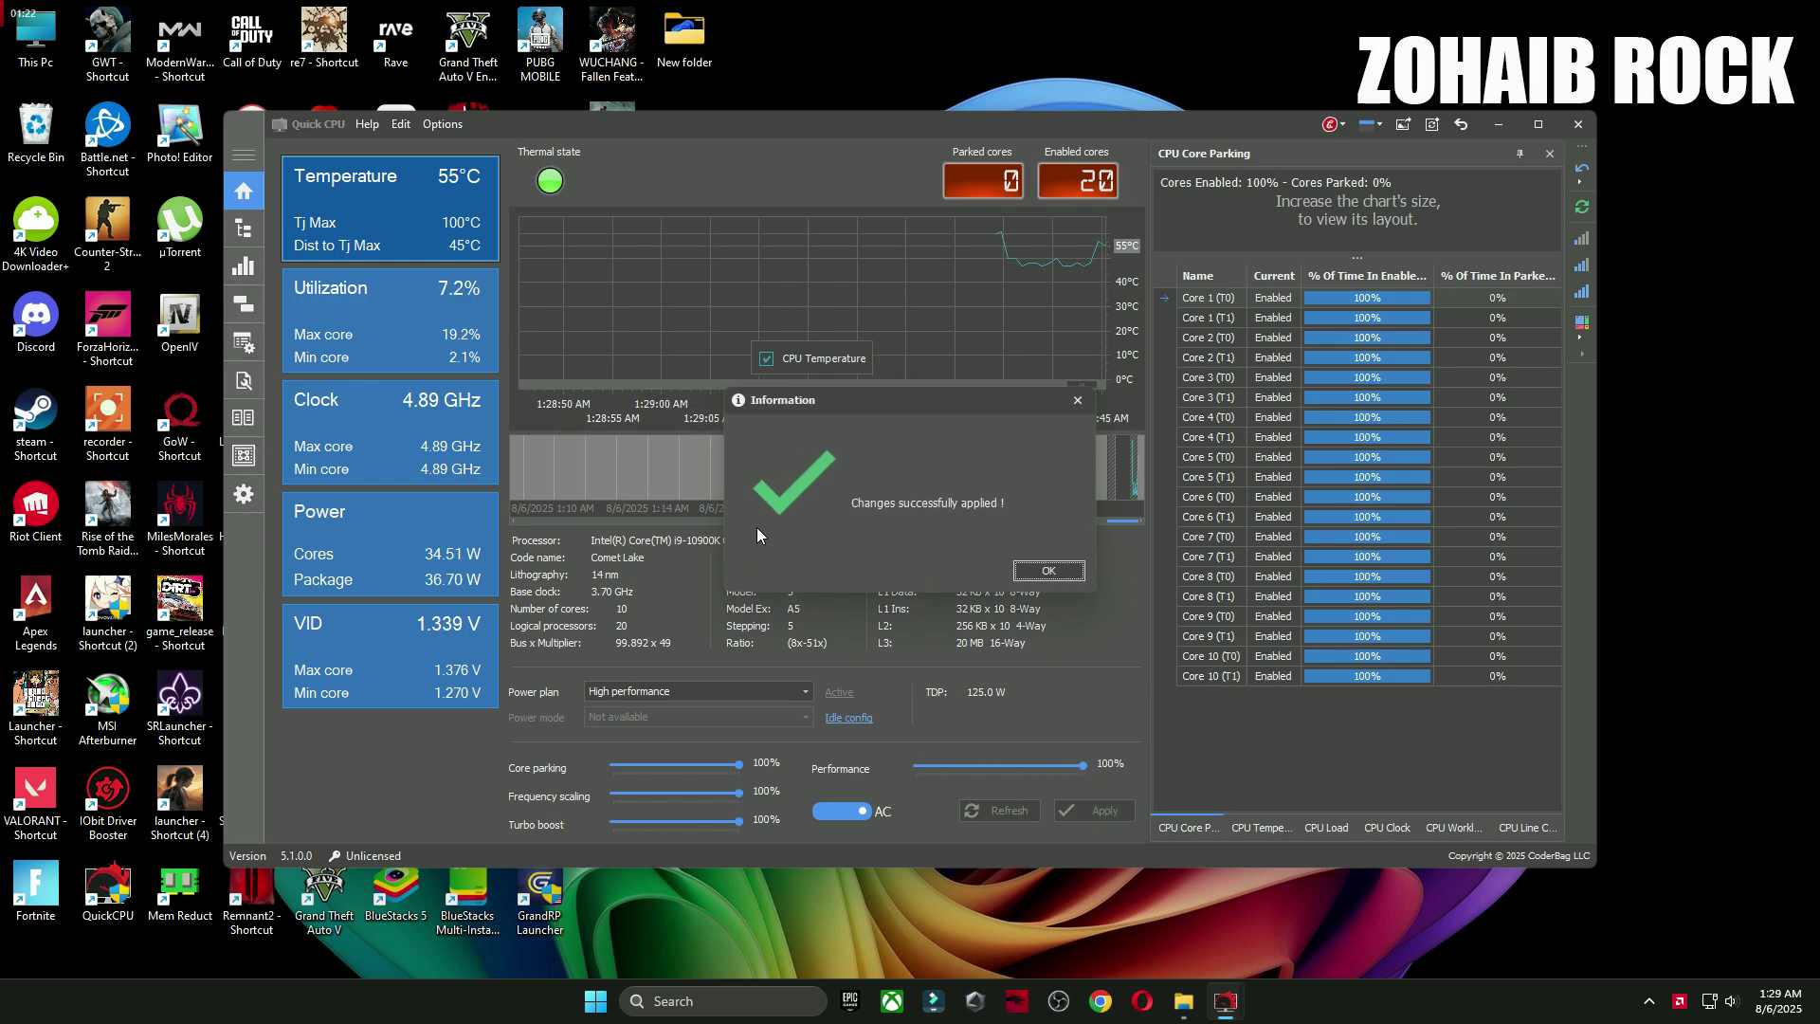
{"action": "left_click", "coordinate": [1048, 571]}
{"action": "key", "text": "alt+F4"}
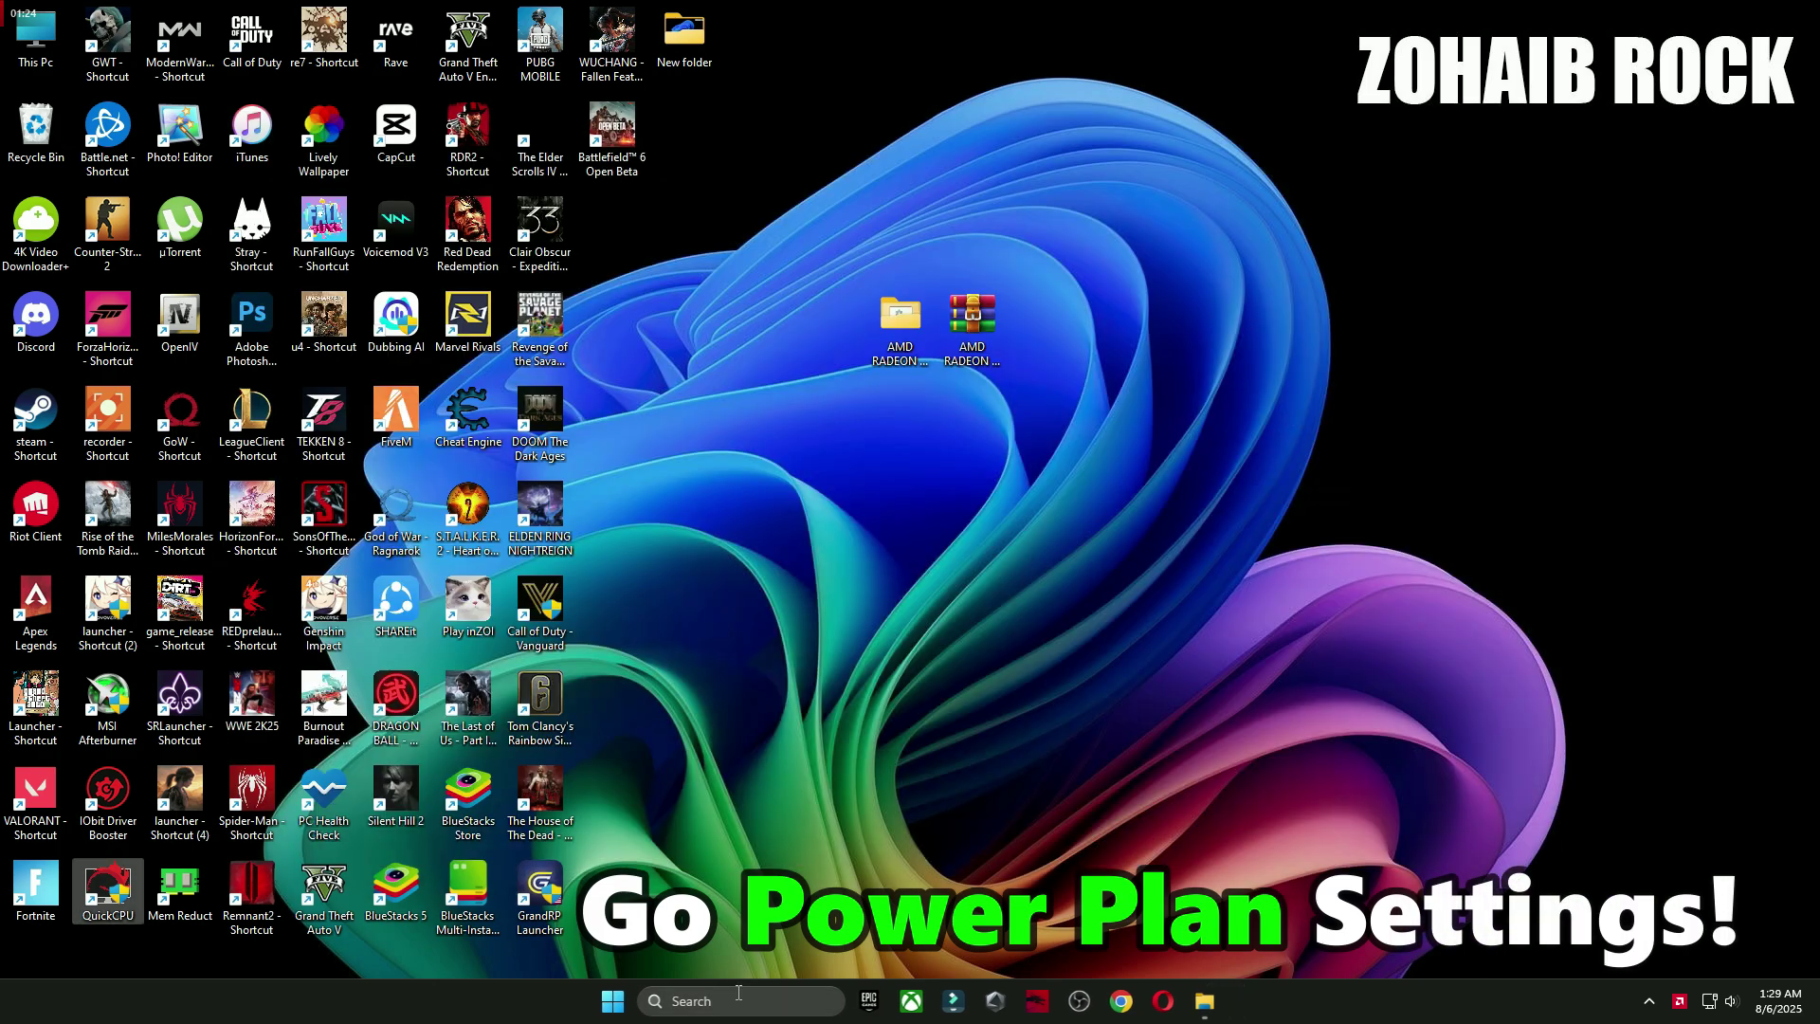
- Search Windows for "power", review the High performance and additional plans in Power Options, and close the window
{"action": "left_click", "coordinate": [739, 992]}
{"action": "type", "text": "power"}
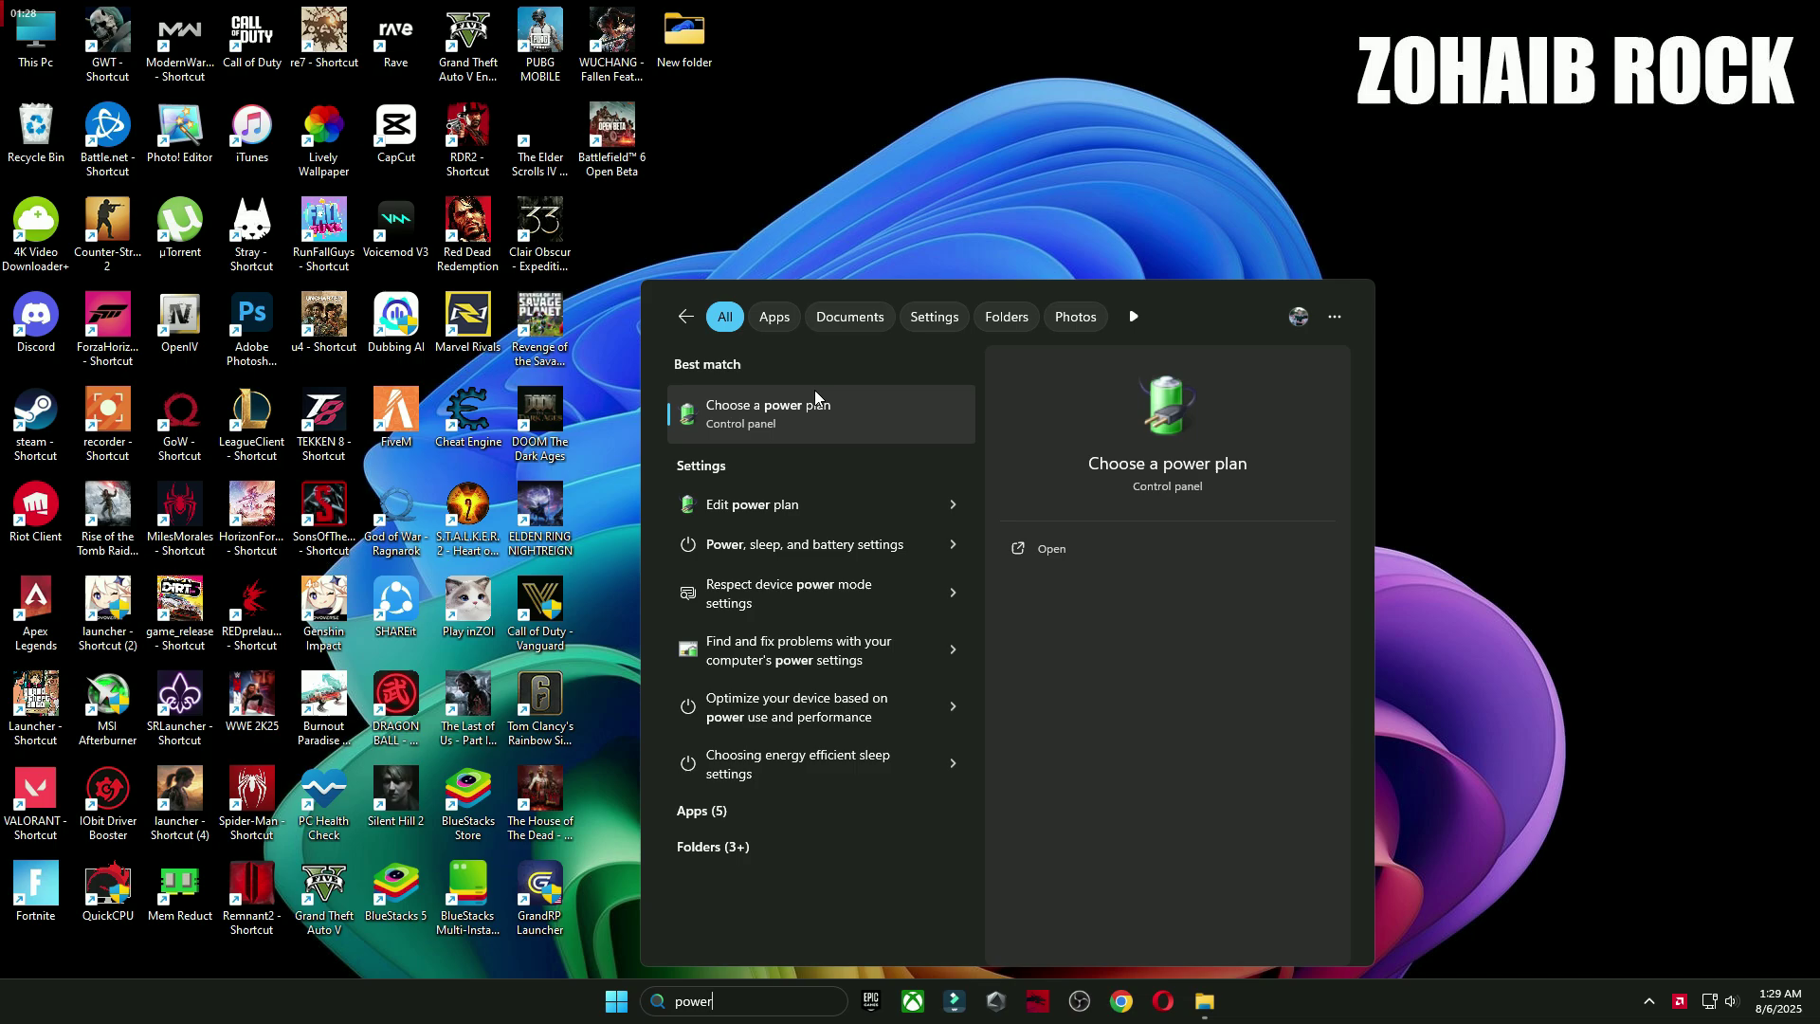
{"action": "left_click", "coordinate": [815, 394]}
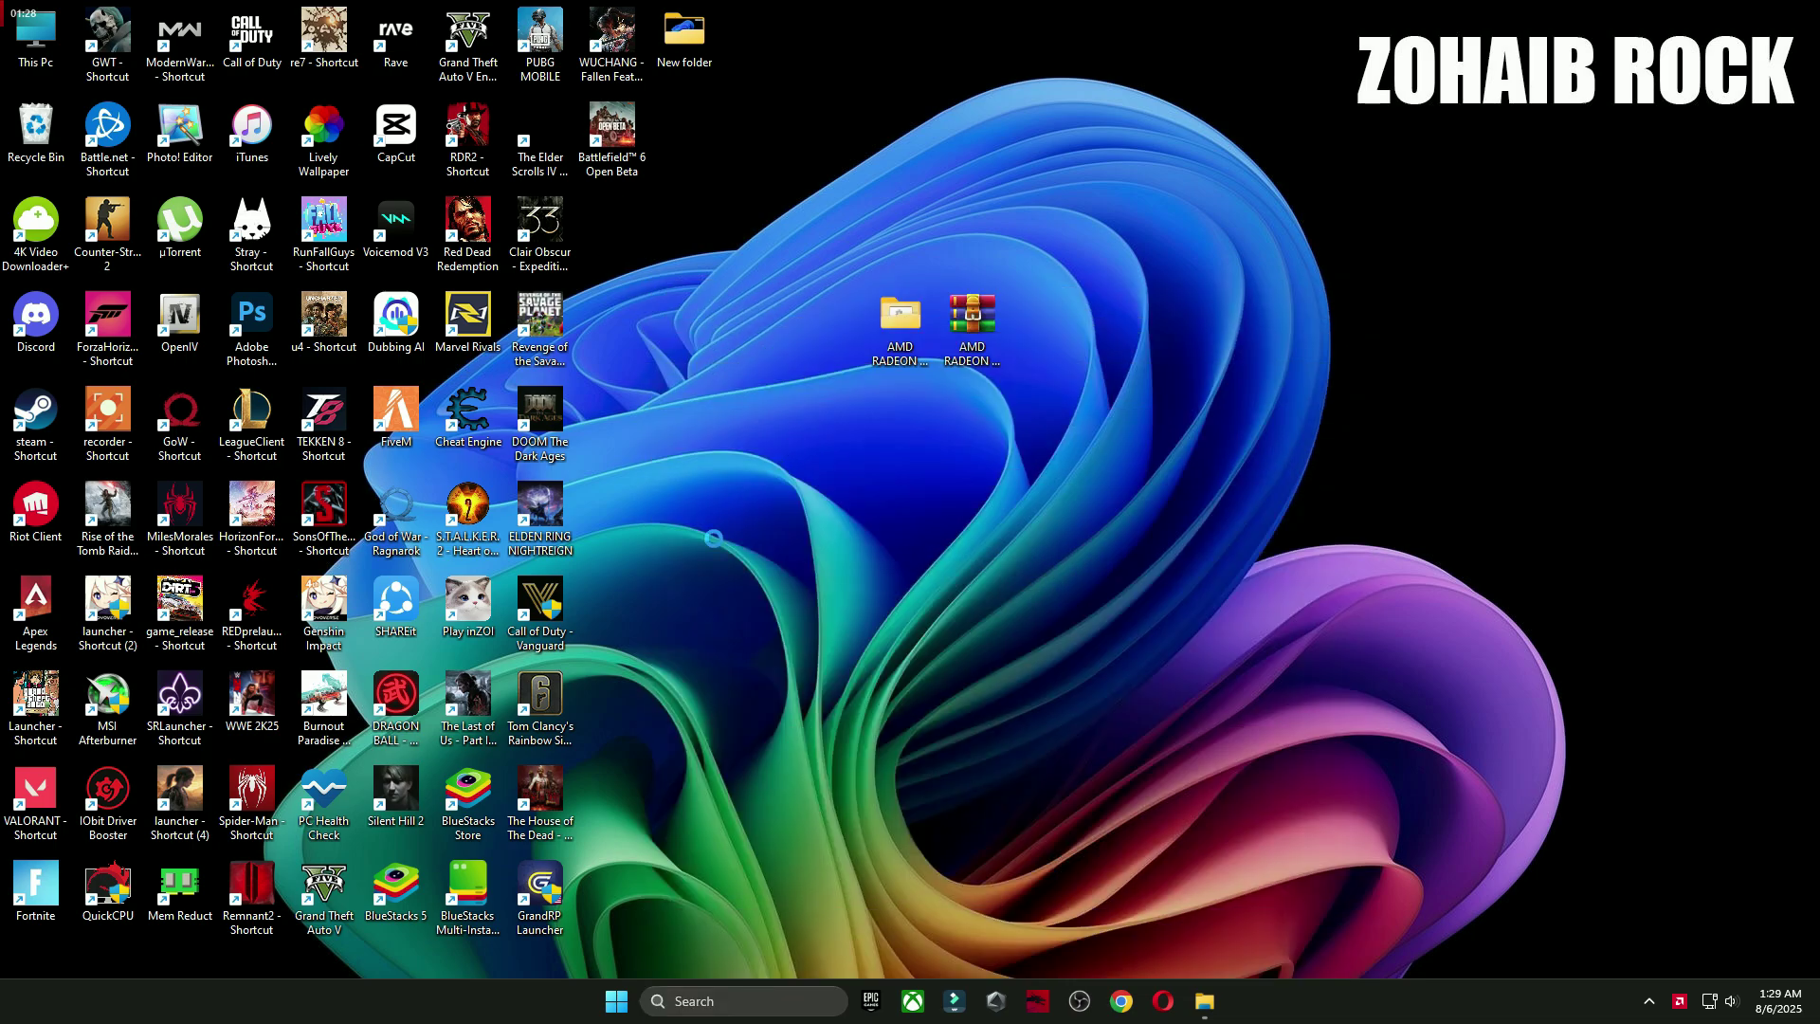
{"action": "left_click", "coordinate": [954, 512]}
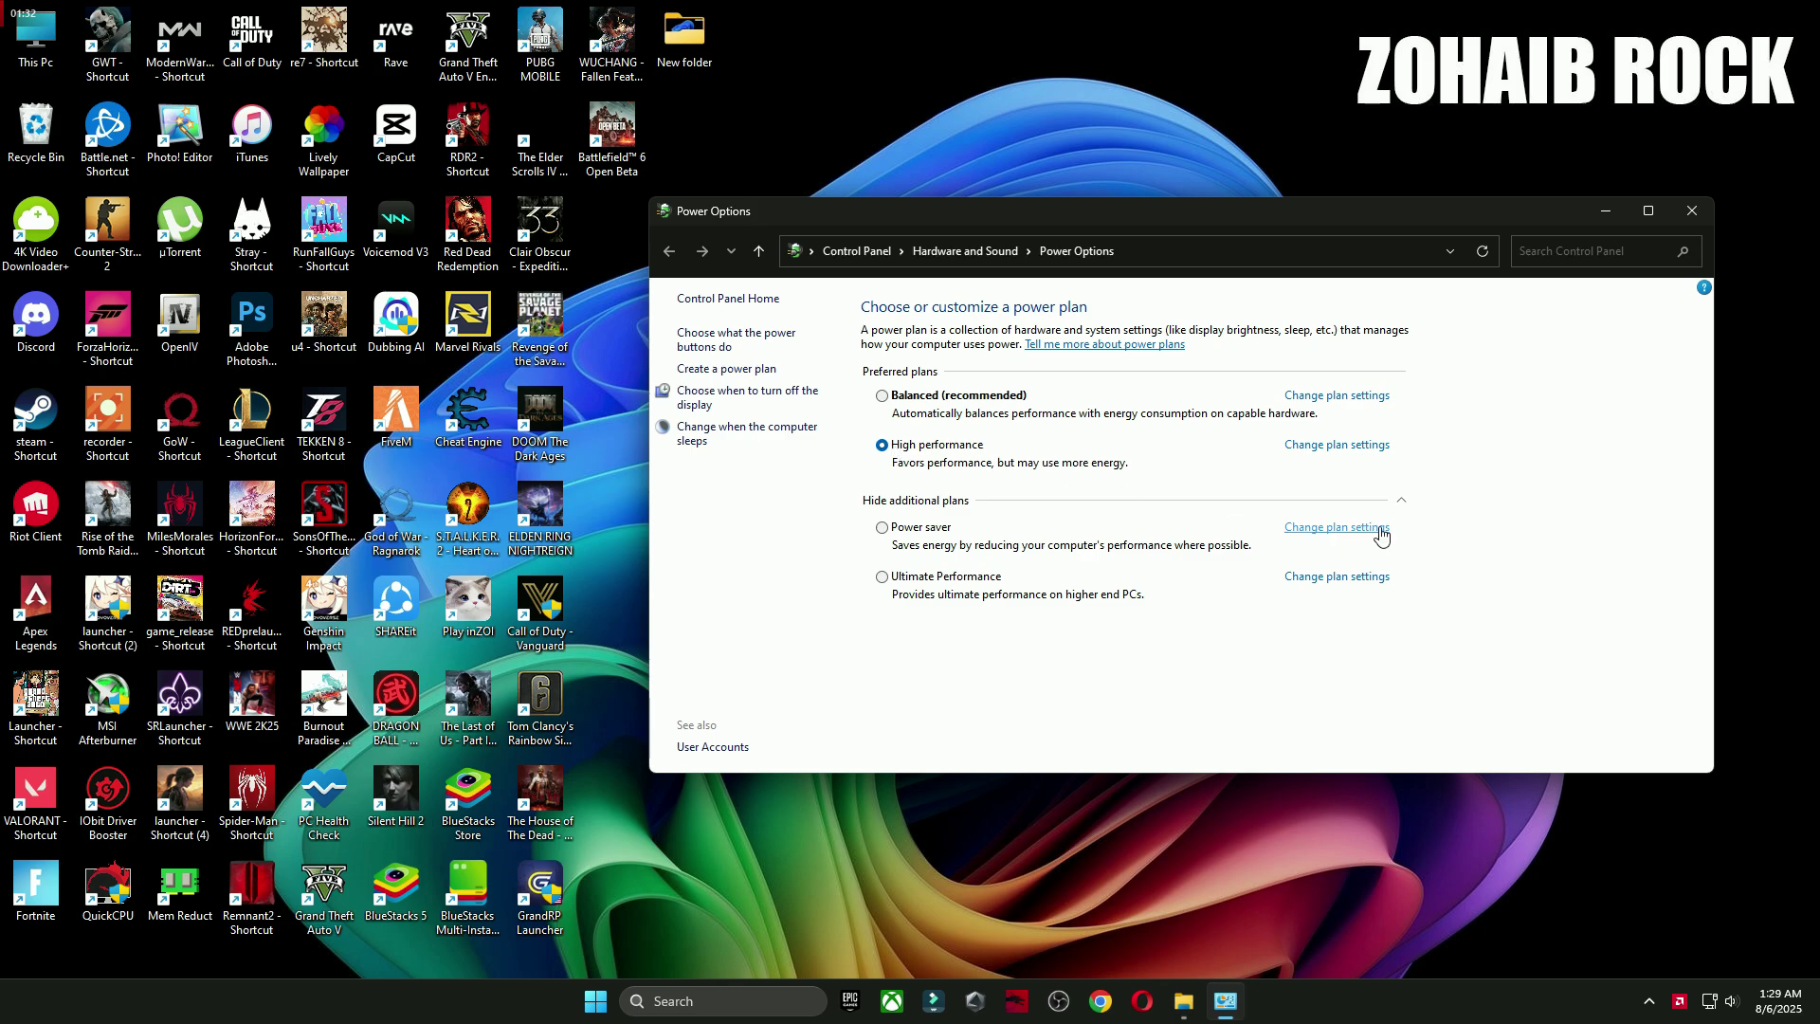
{"action": "left_click", "coordinate": [1402, 500]}
{"action": "left_click", "coordinate": [1692, 211]}
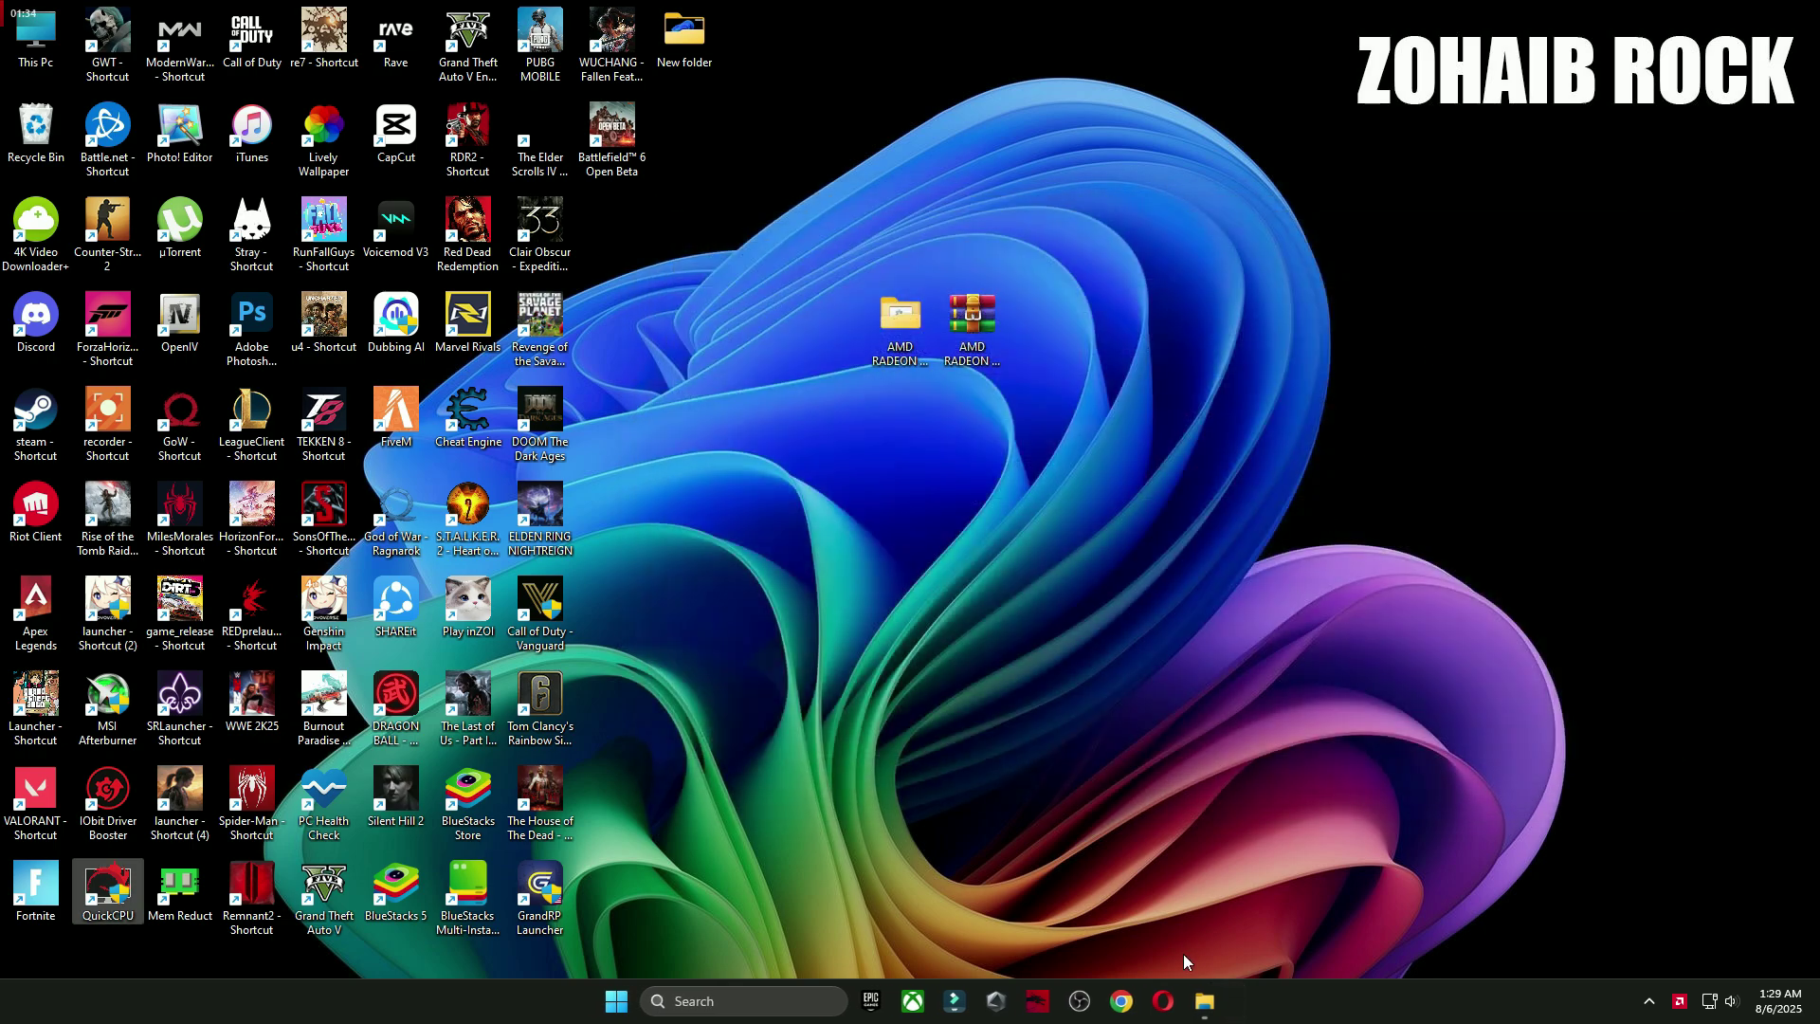
- Open the pack's "3 Cleanup" folder and run the Delete Prefetch Files and Delete Temporary Files scripts
{"action": "left_click", "coordinate": [1204, 1001]}
{"action": "left_click", "coordinate": [607, 189]}
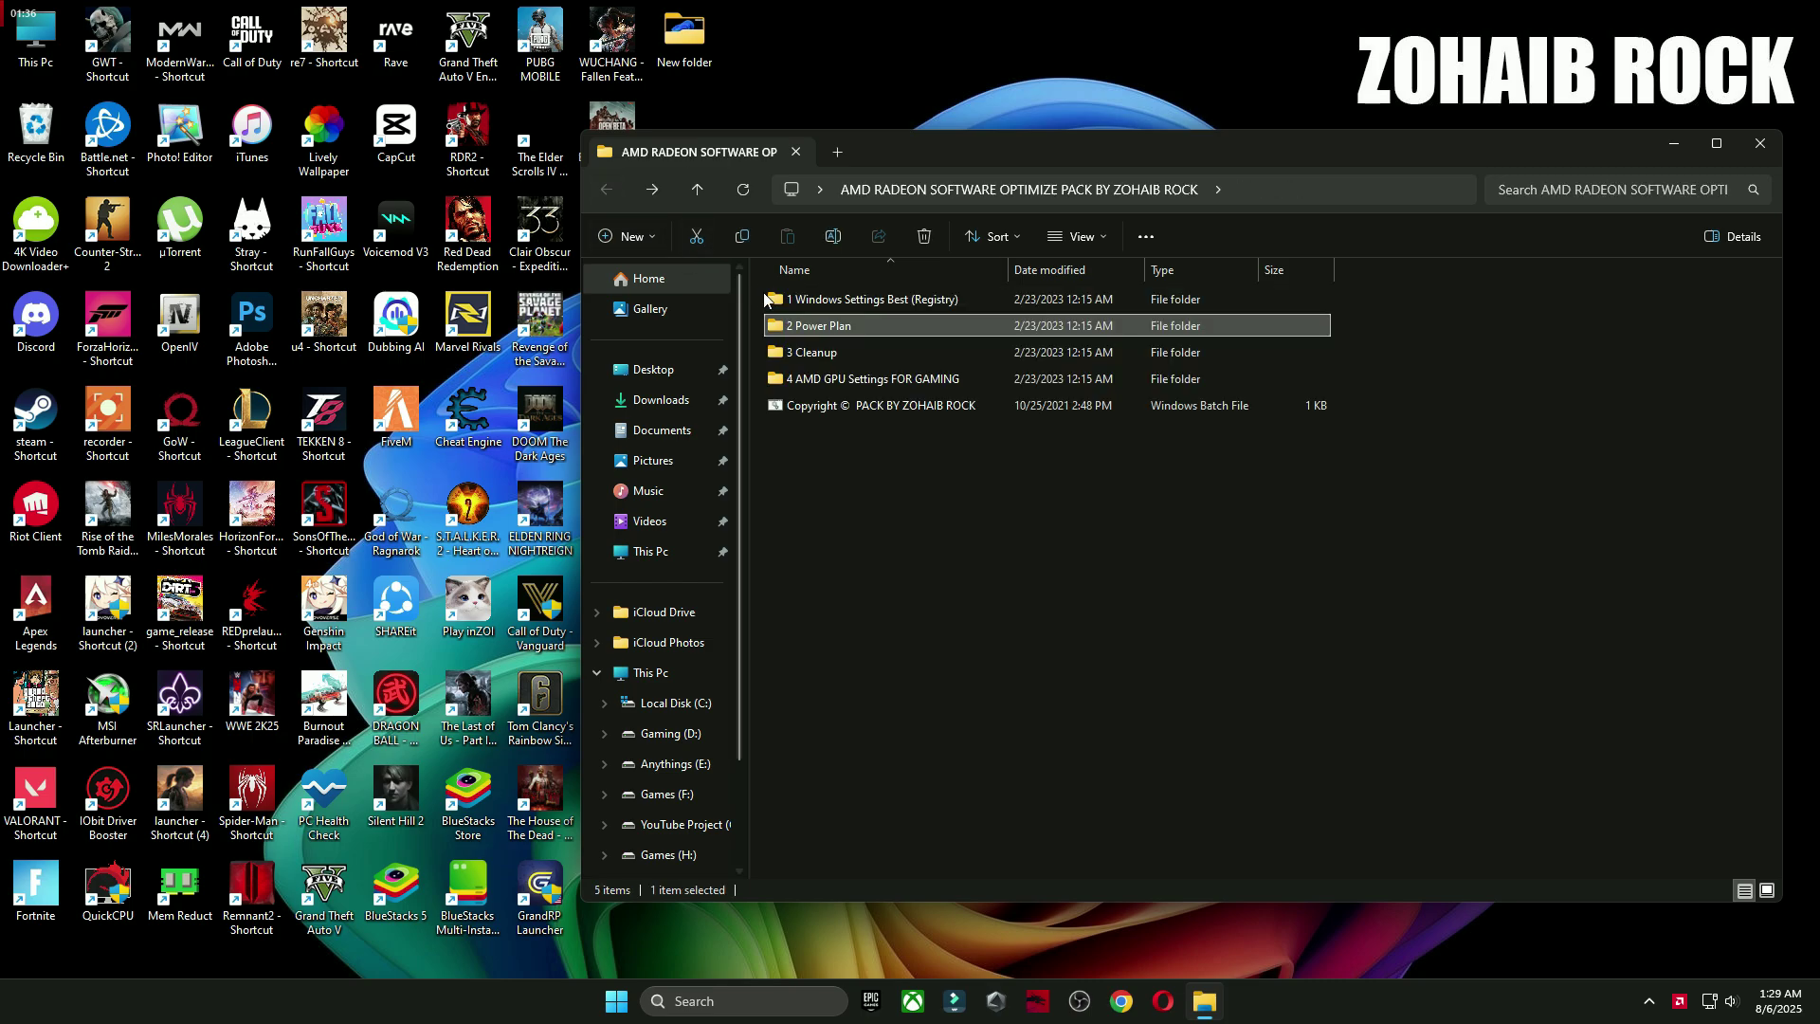
{"action": "double_click", "coordinate": [782, 353]}
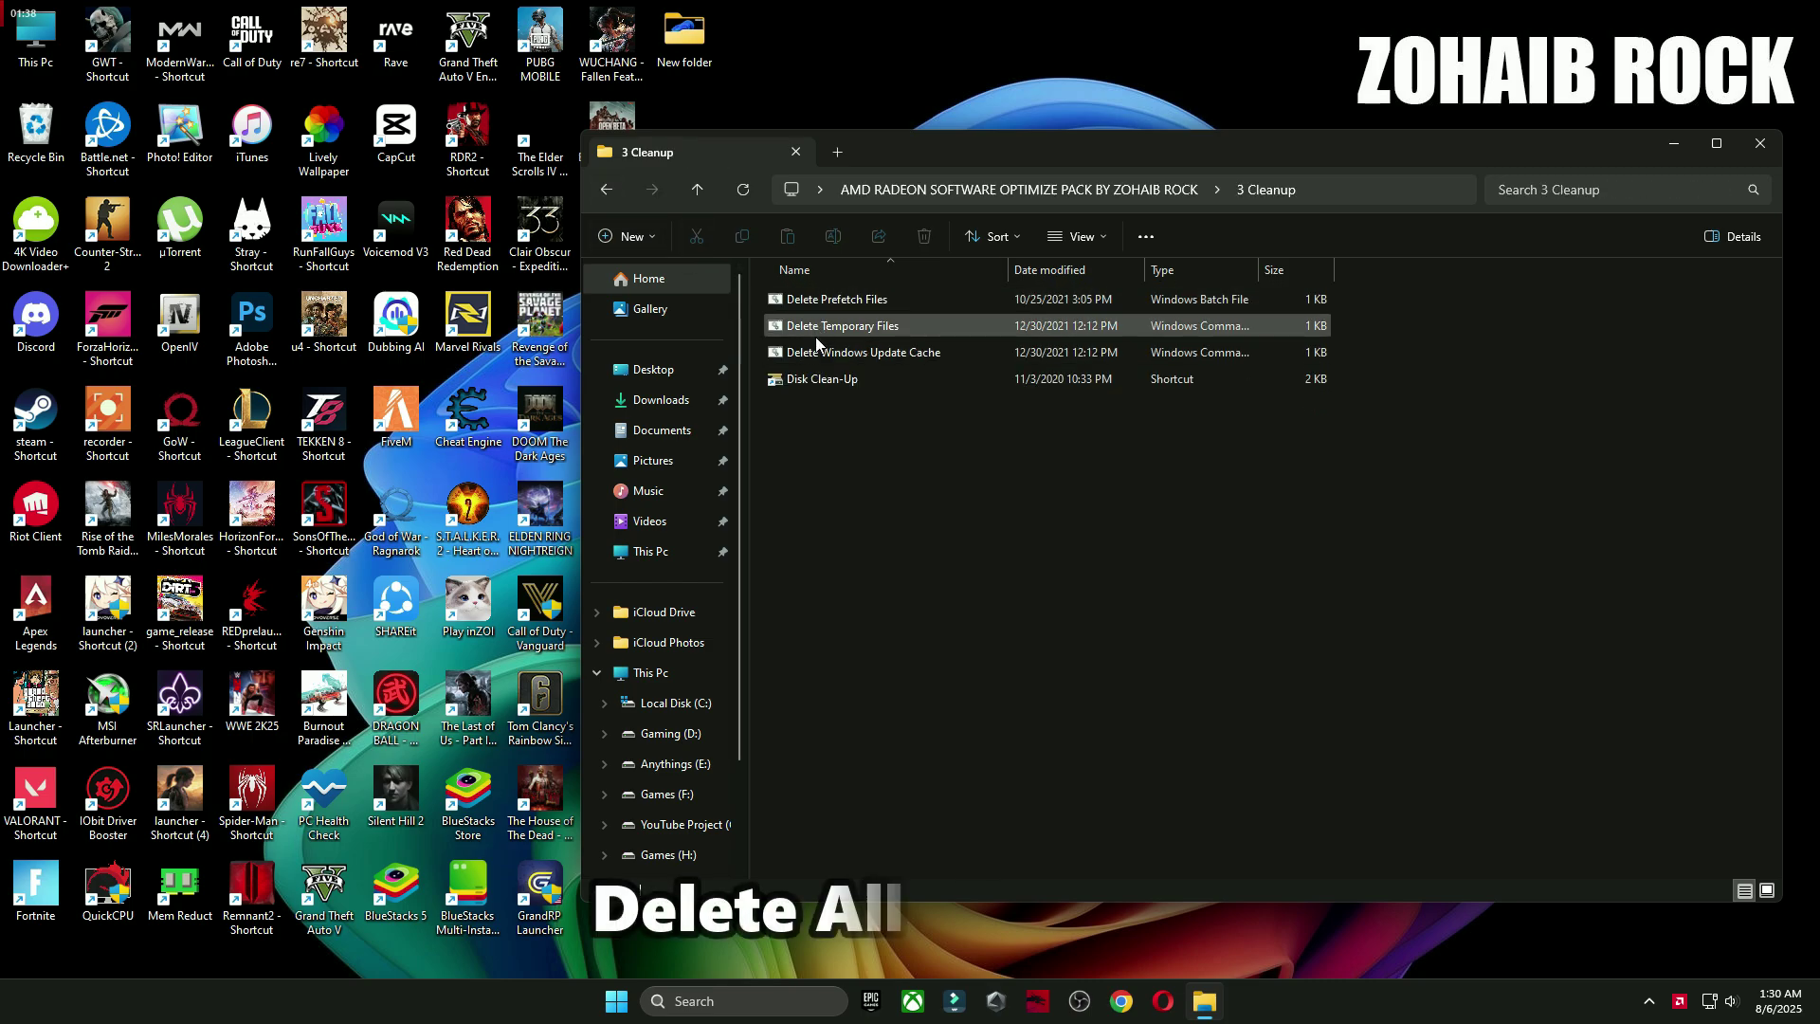
{"action": "left_click", "coordinate": [815, 304]}
{"action": "double_click", "coordinate": [817, 325]}
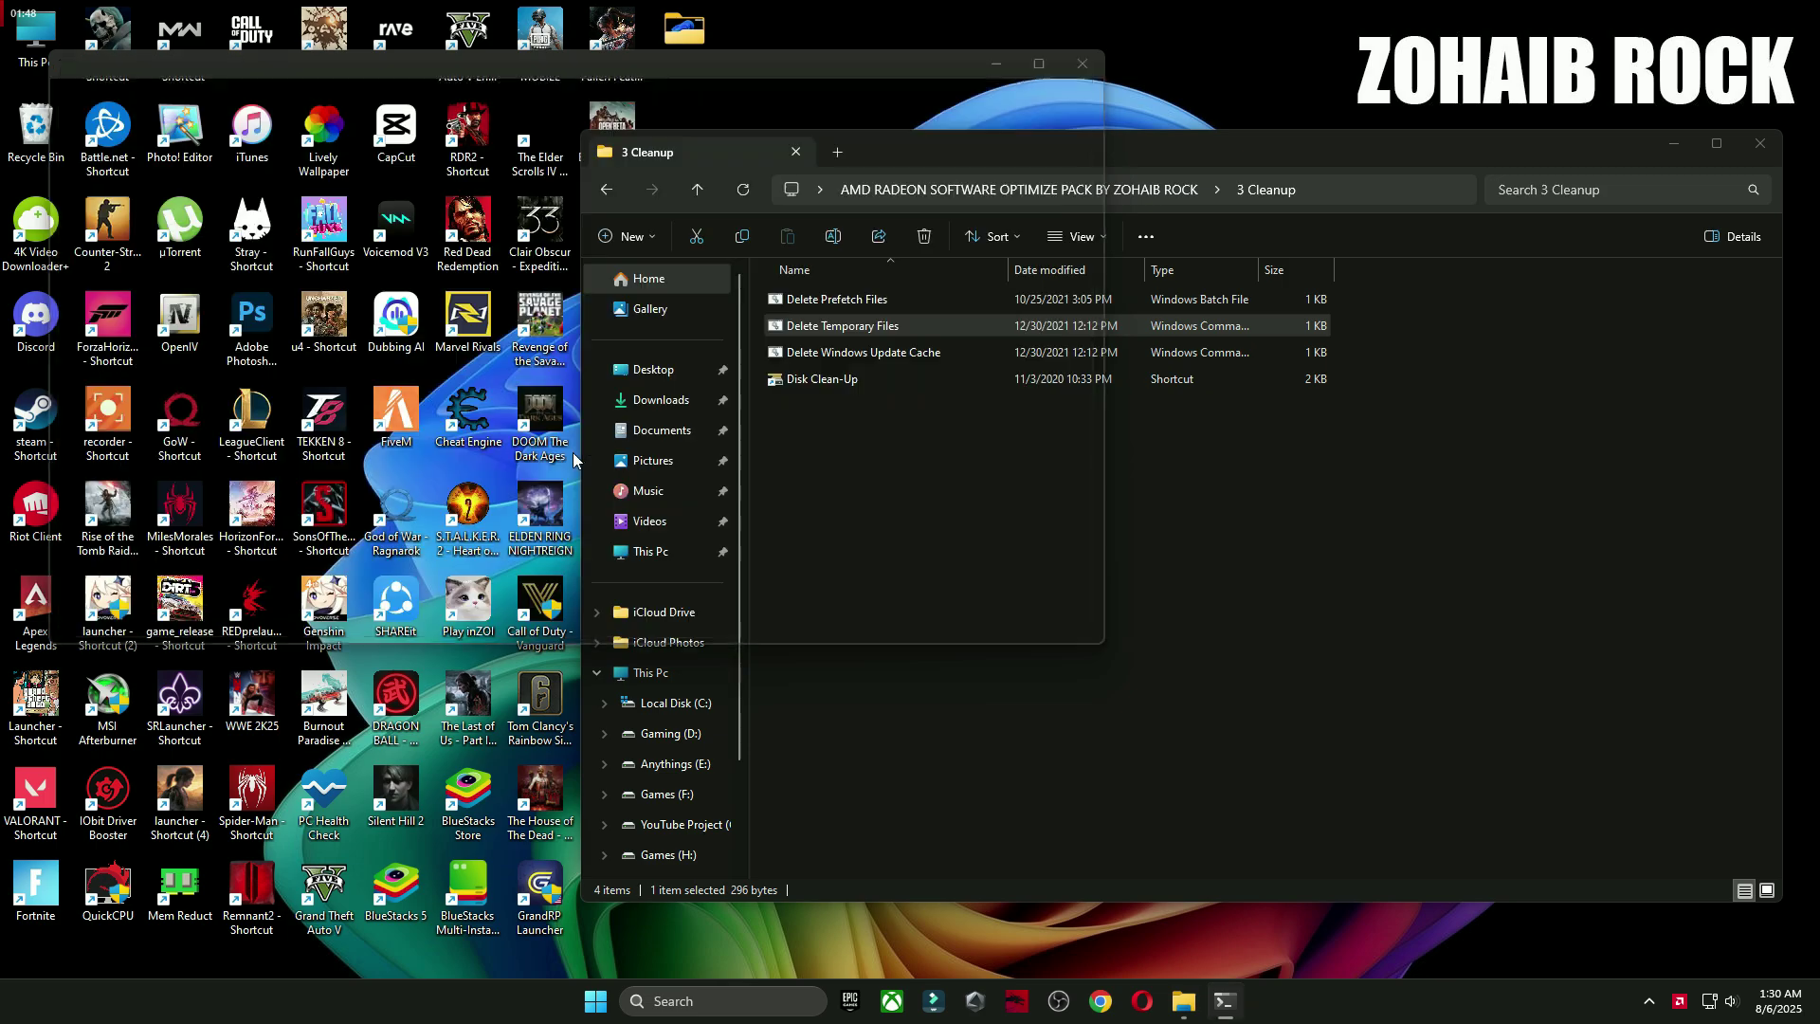
{"action": "key", "text": "Return"}
- Run the Delete Windows Update Cache script and dismiss its console window
{"action": "left_click", "coordinate": [806, 356]}
{"action": "double_click", "coordinate": [805, 356]}
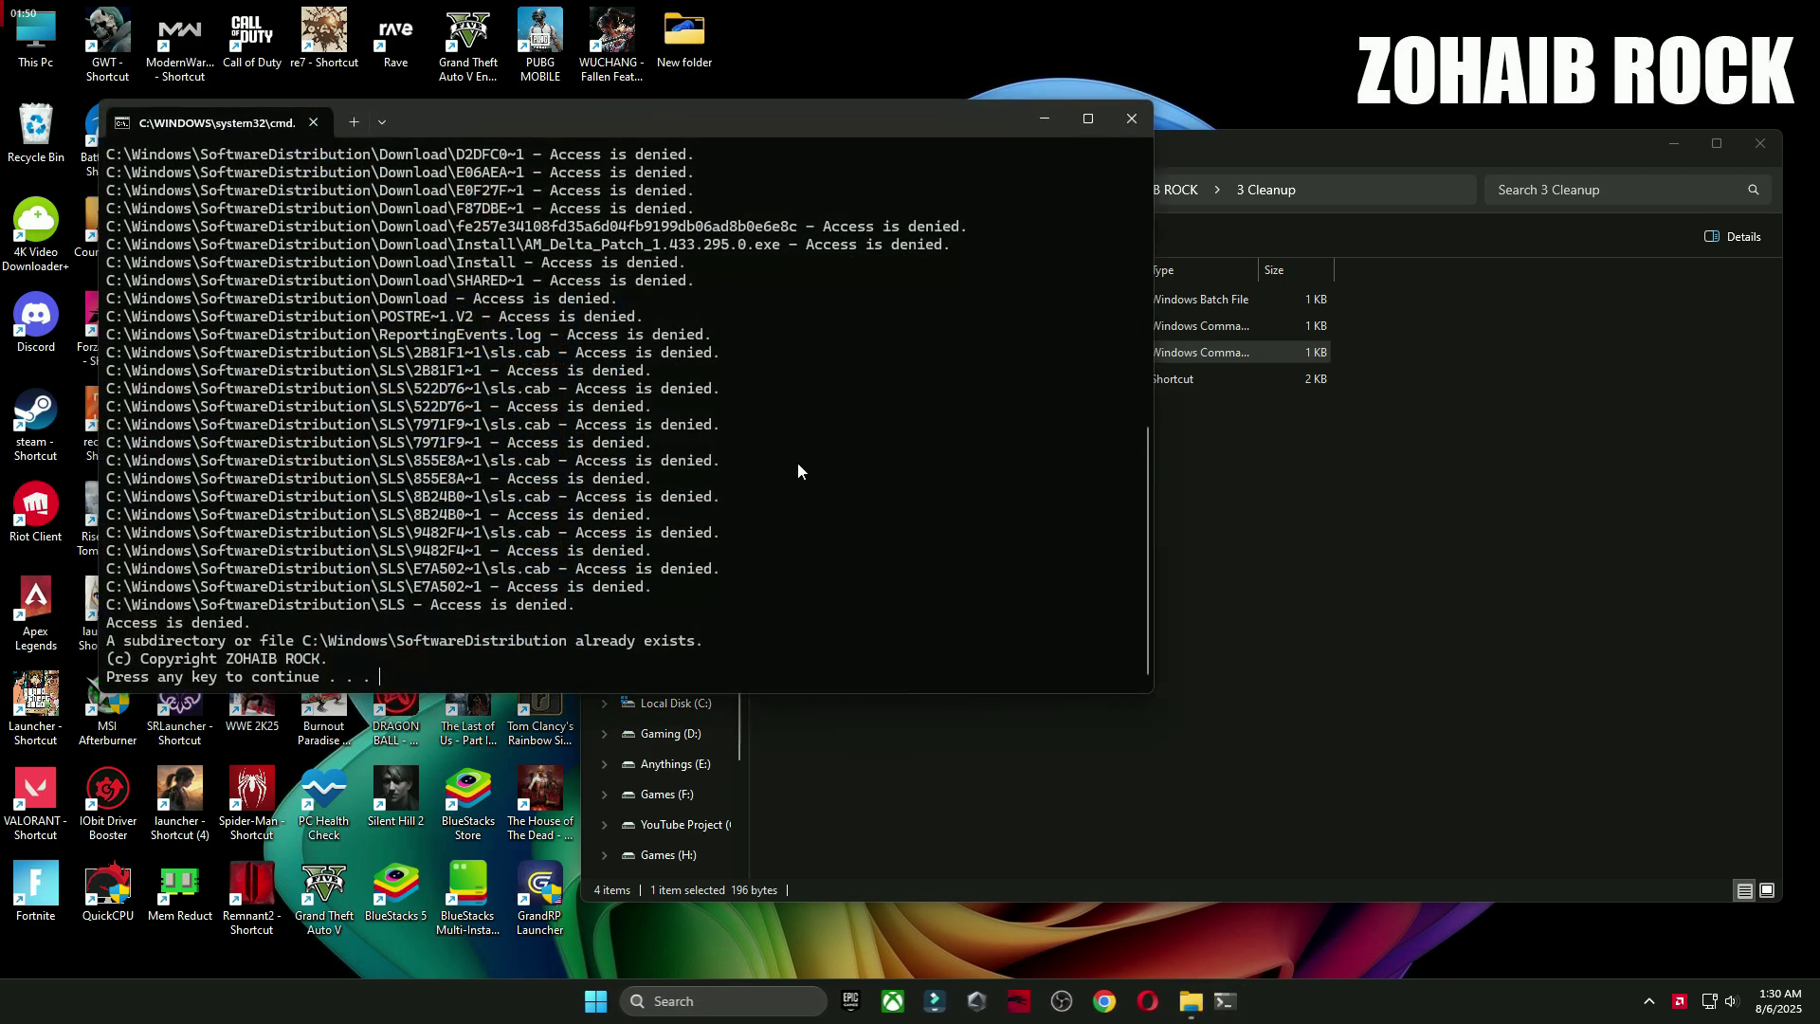
{"action": "key", "text": "Return"}
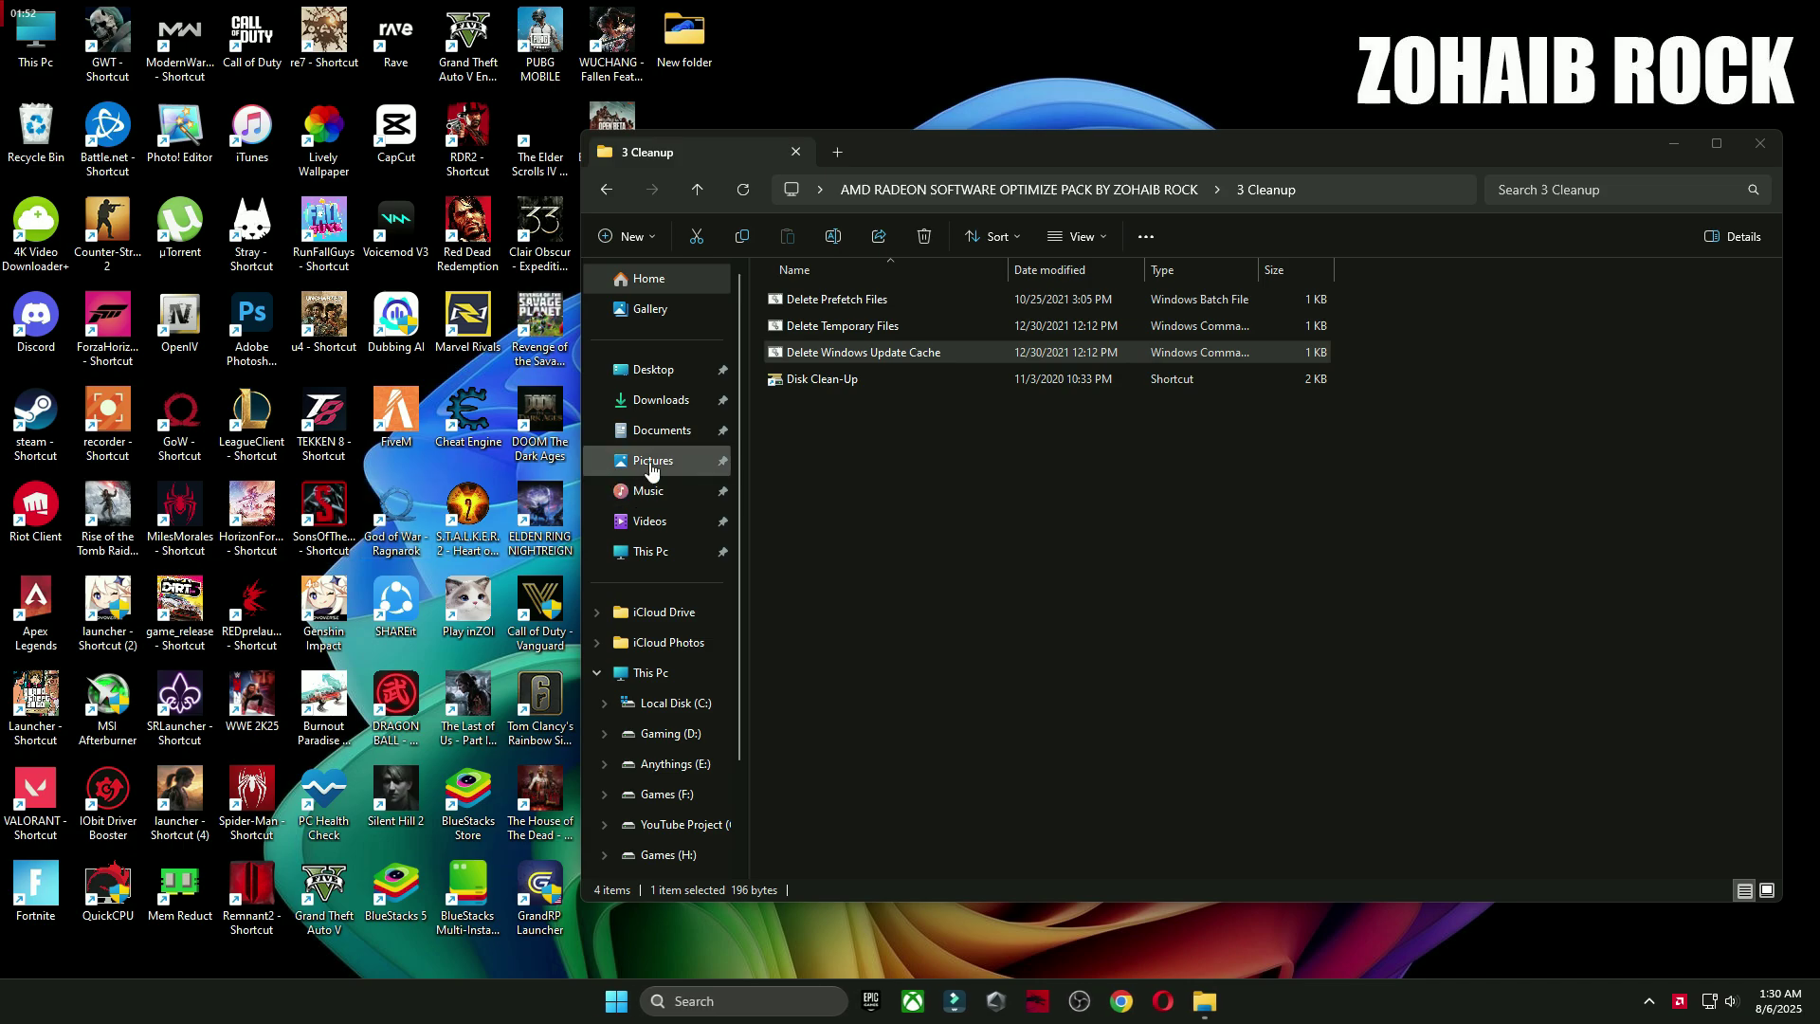
- Run the pack's Disk Clean-Up shortcut on drive C: and permanently delete the preselected files
{"action": "double_click", "coordinate": [779, 379]}
{"action": "left_click", "coordinate": [863, 532]}
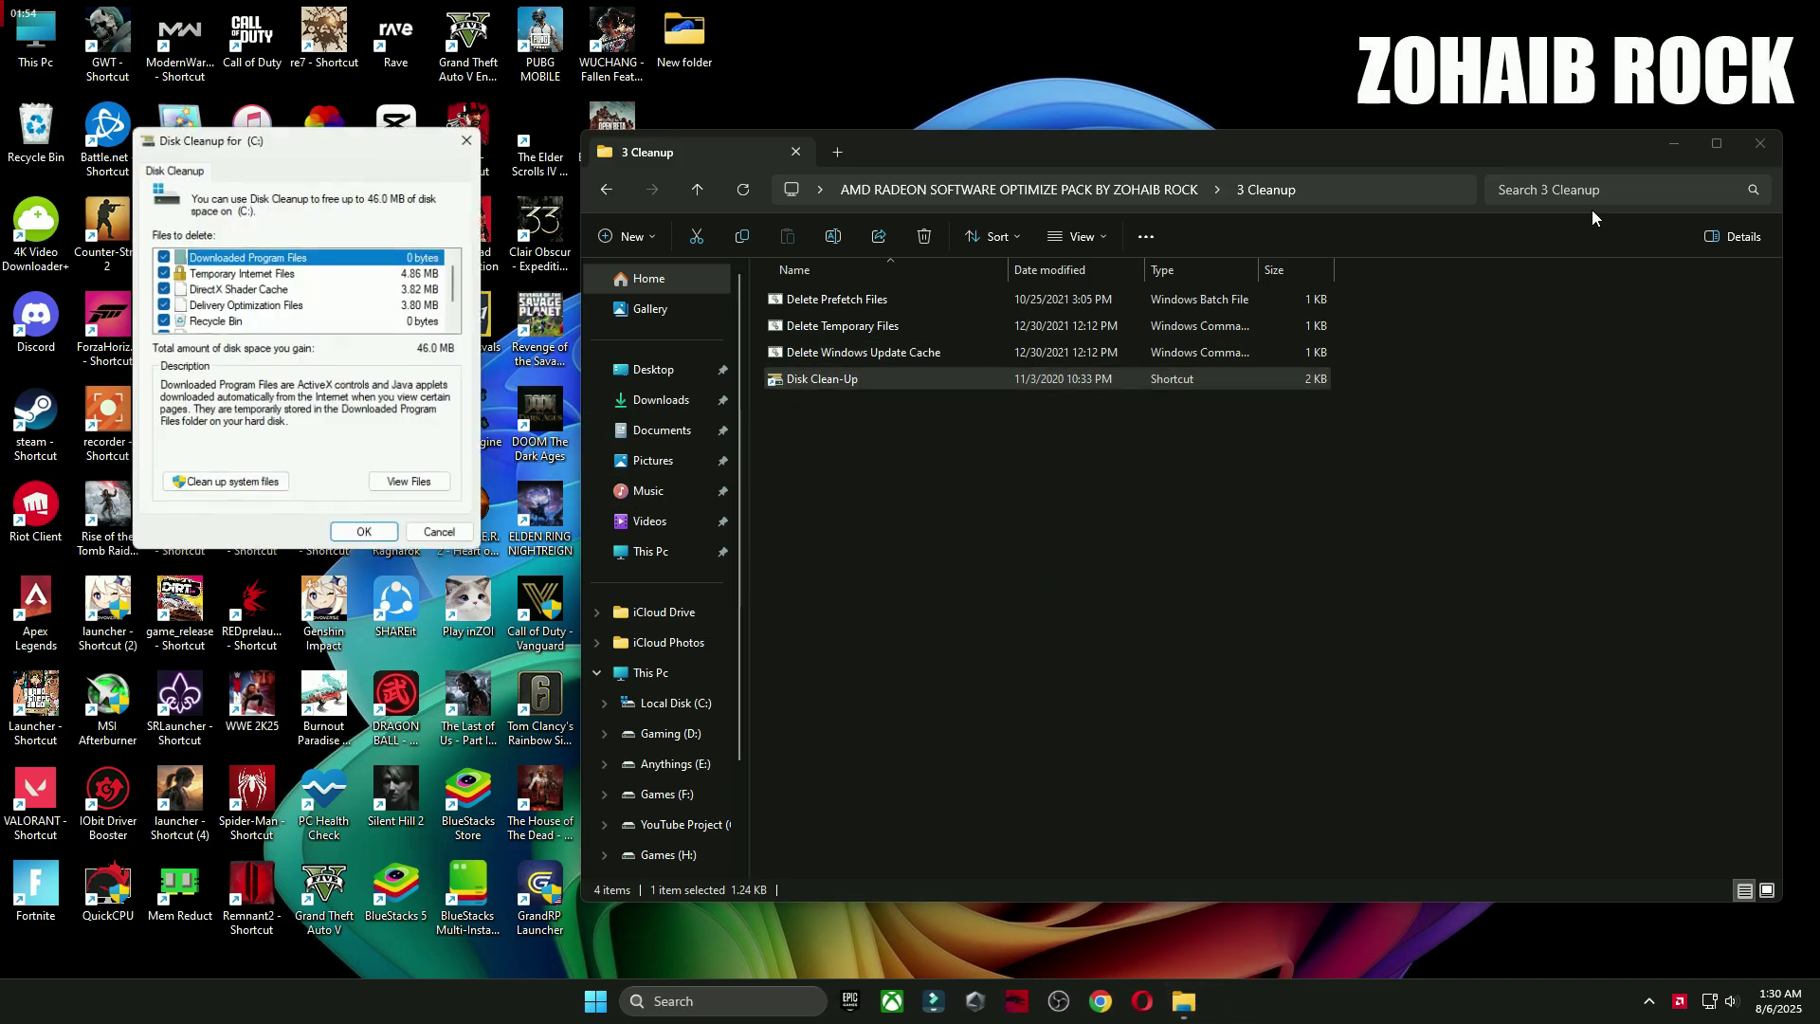
{"action": "left_click", "coordinate": [1674, 143]}
{"action": "left_click_drag", "start_coordinate": [334, 131], "coordinate": [994, 182]}
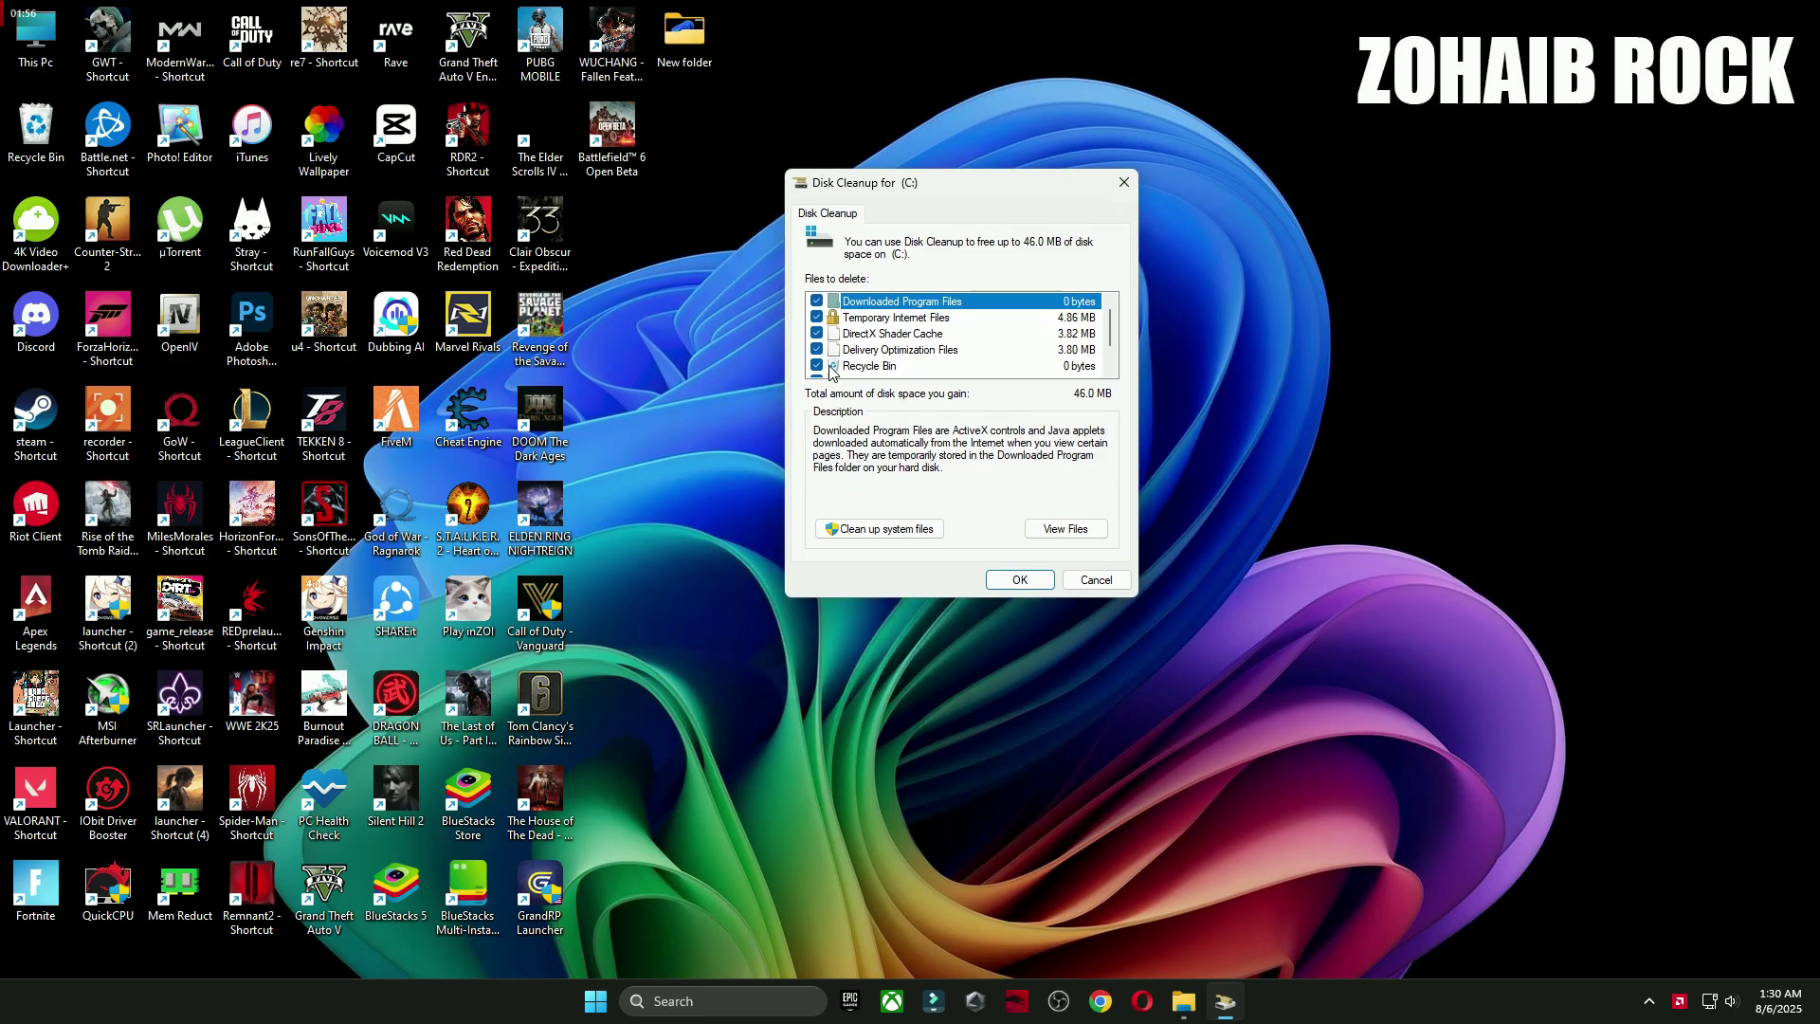
{"action": "left_click", "coordinate": [1019, 580]}
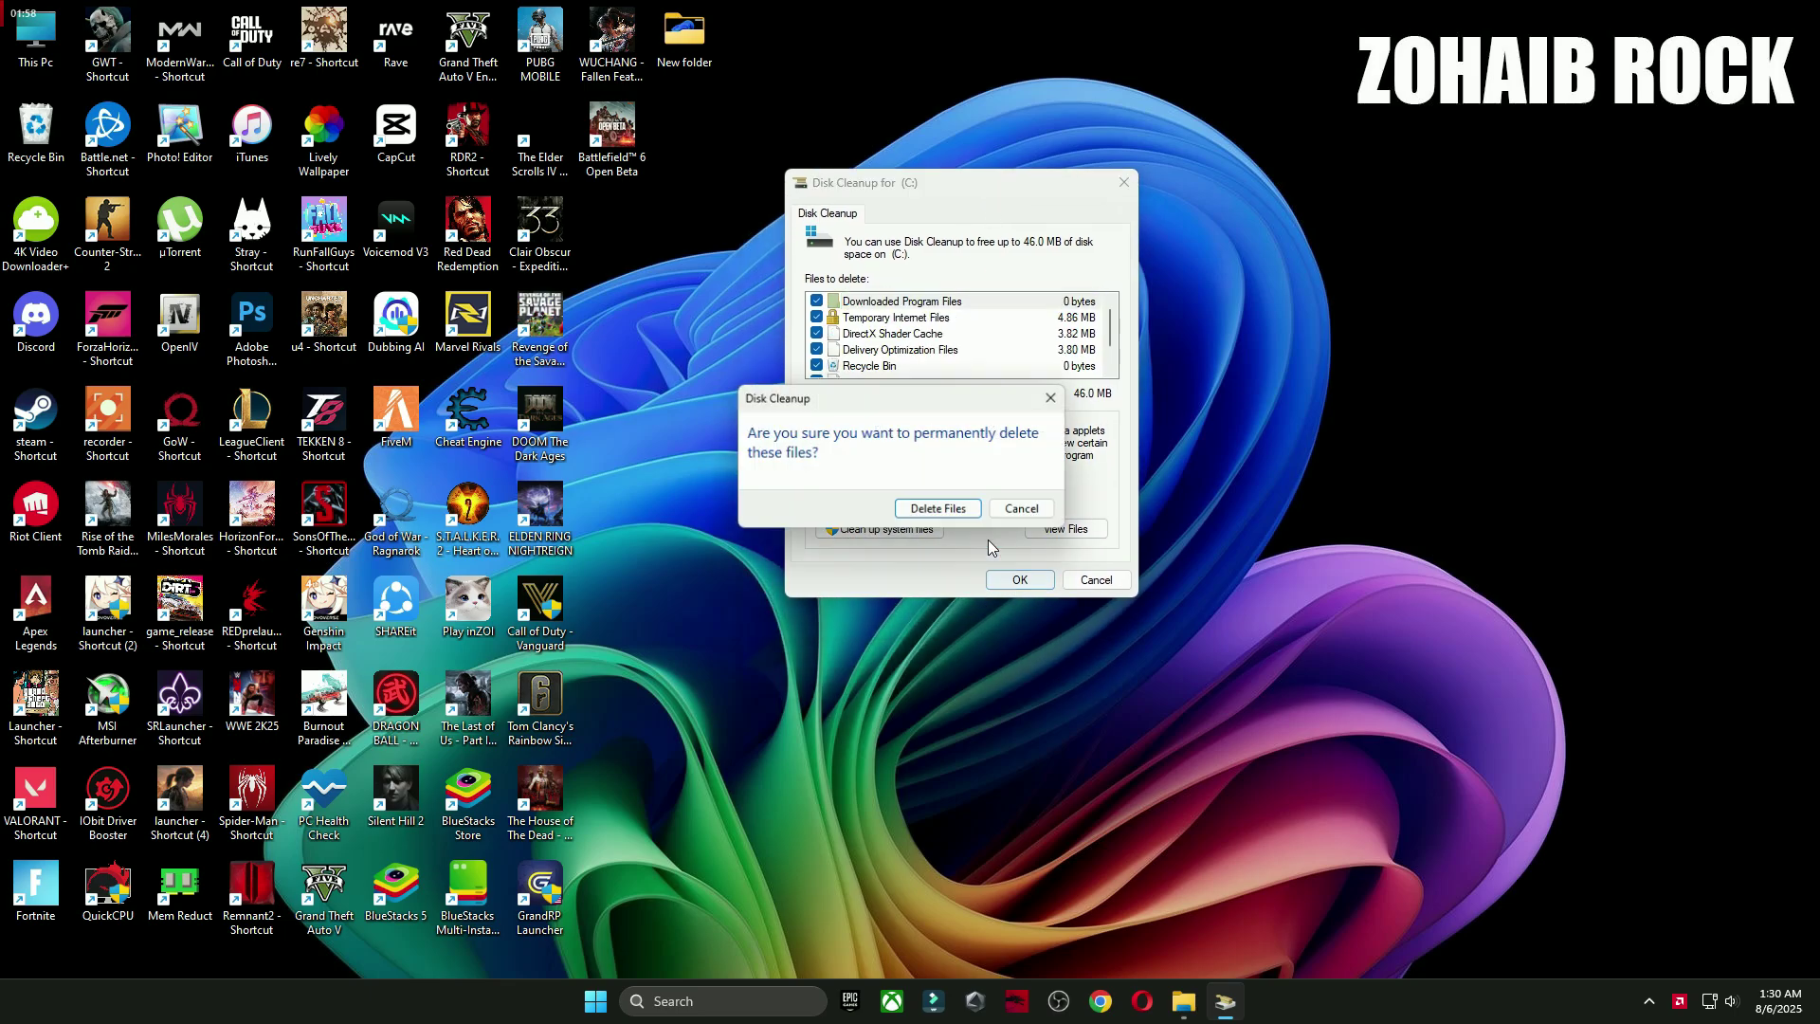
{"action": "left_click", "coordinate": [914, 503]}
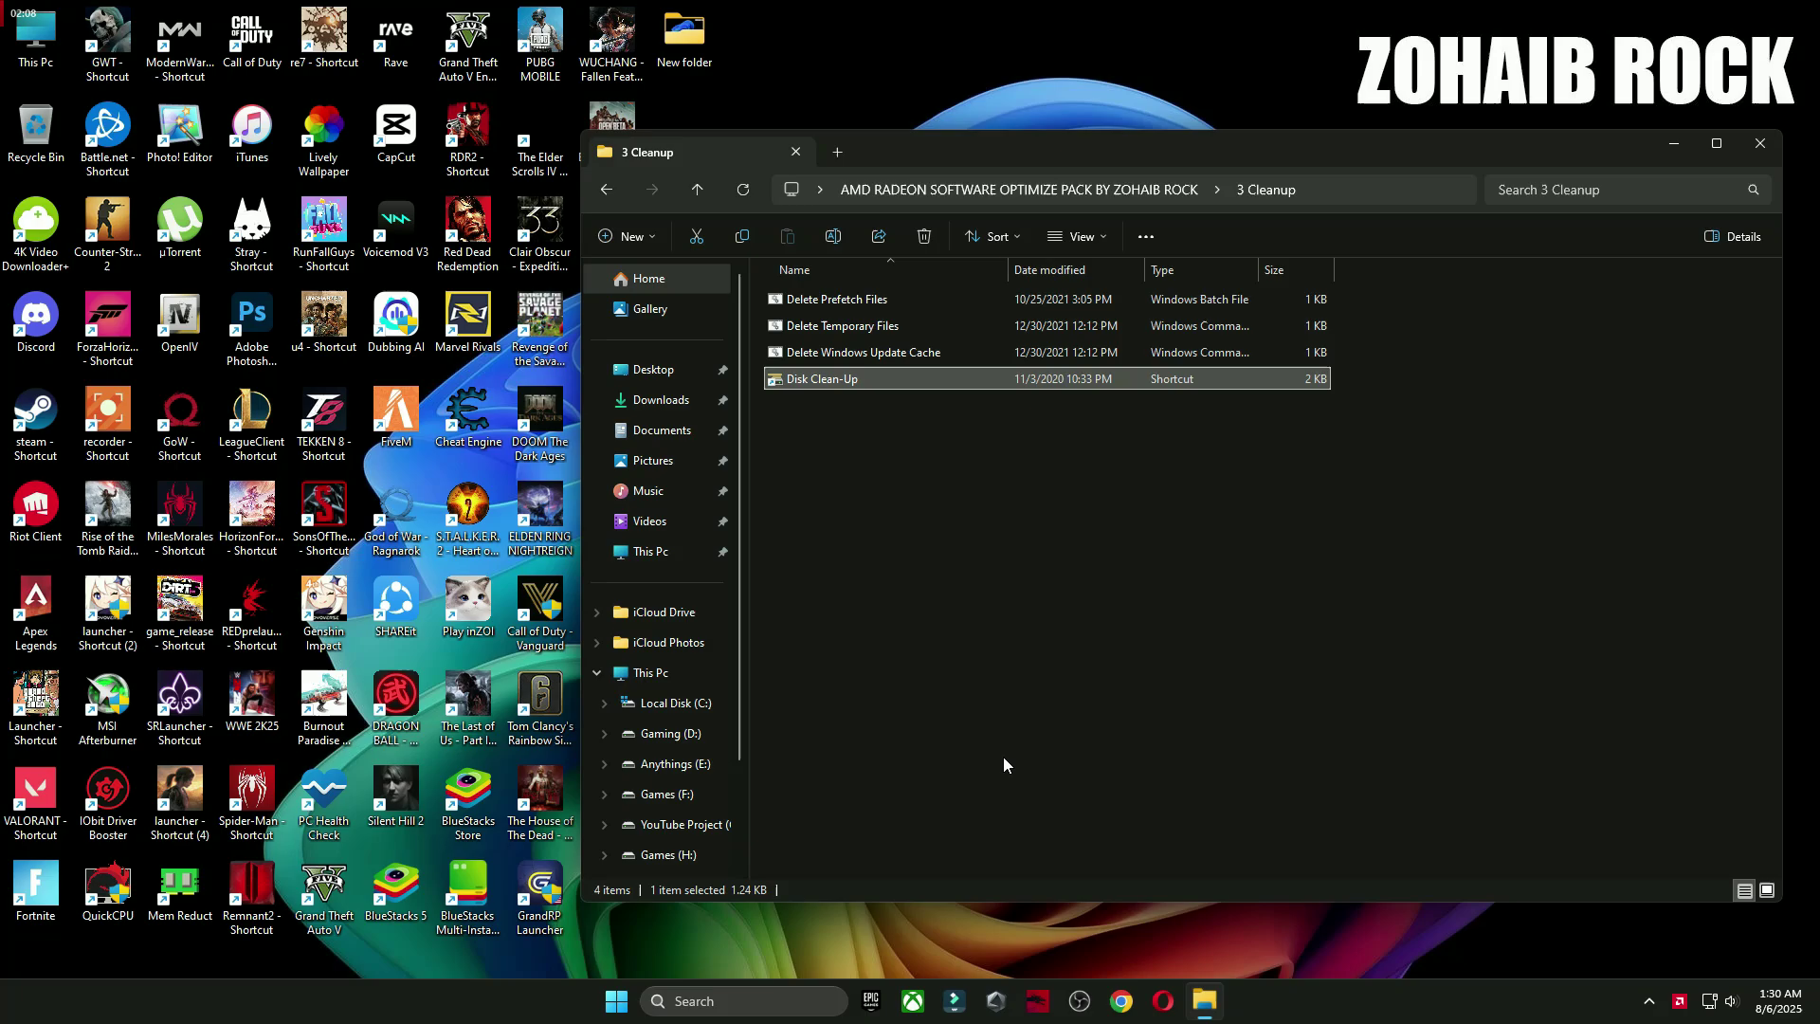
- Open the pack's "4 AMD GPU Settings FOR GAMING" folder, review the recommended settings pictures, and close the viewer and folder
{"action": "left_click", "coordinate": [609, 197]}
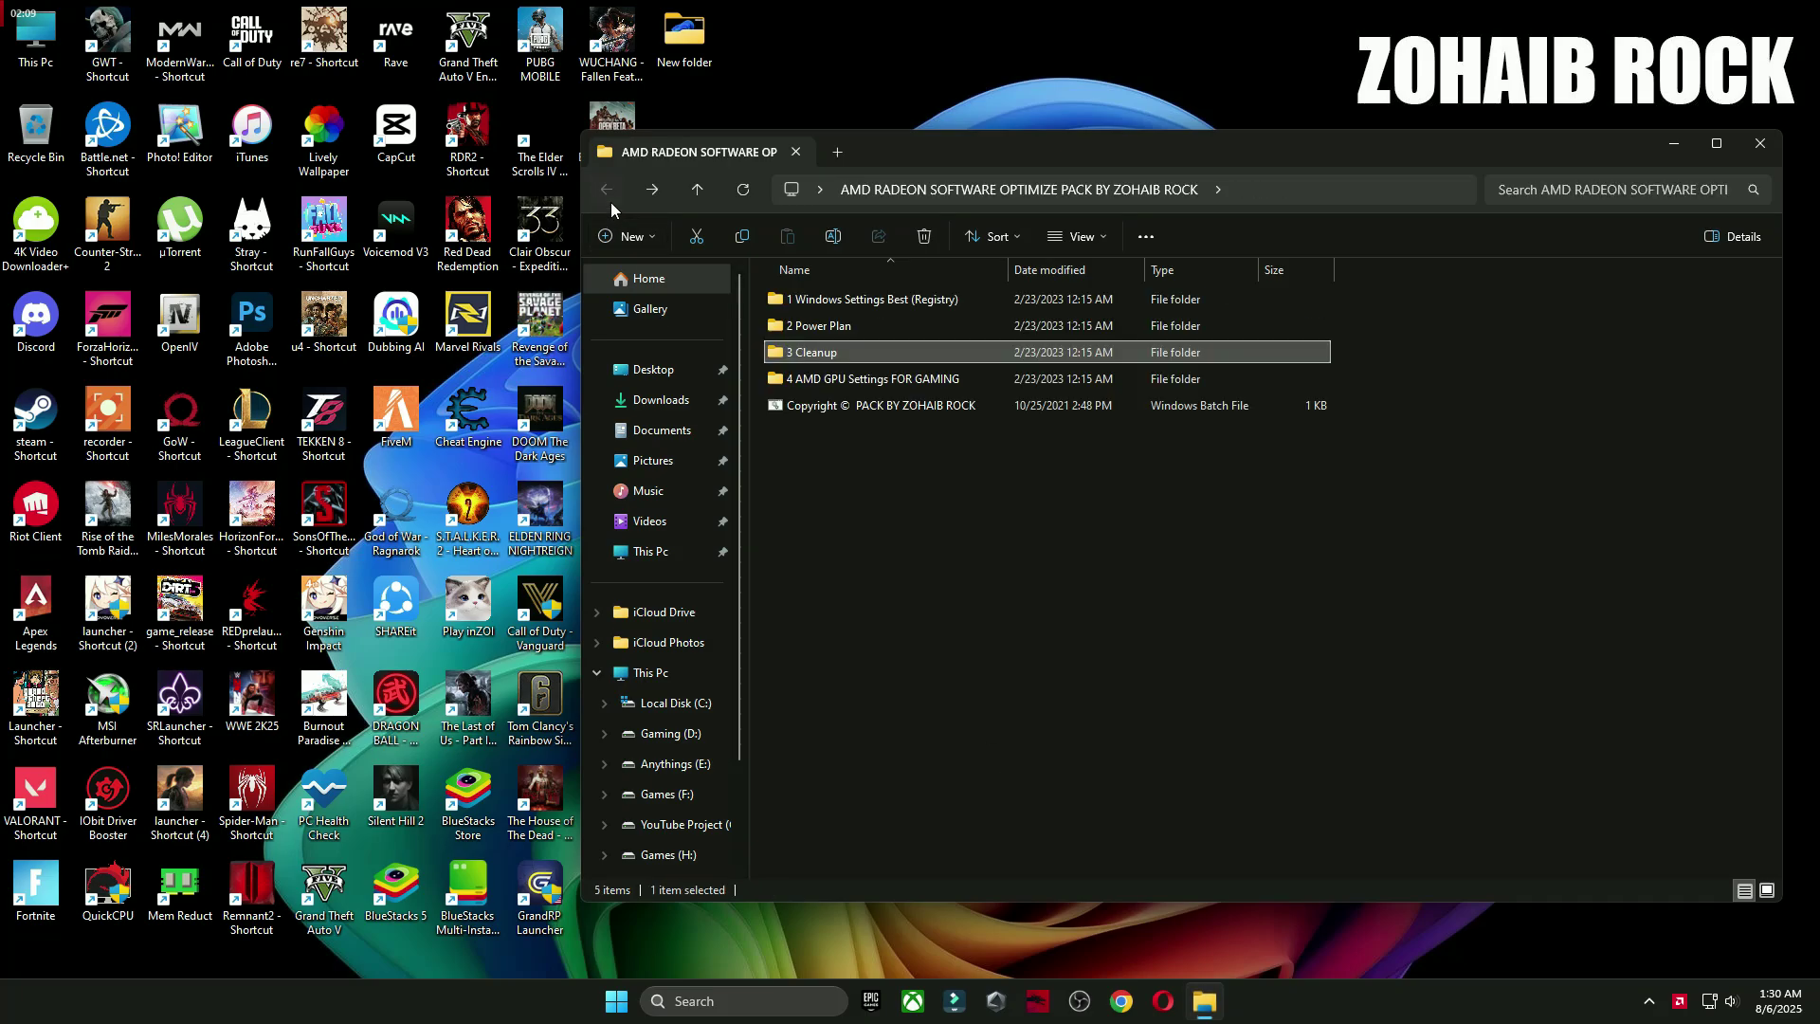
{"action": "double_click", "coordinate": [900, 379]}
{"action": "double_click", "coordinate": [835, 327]}
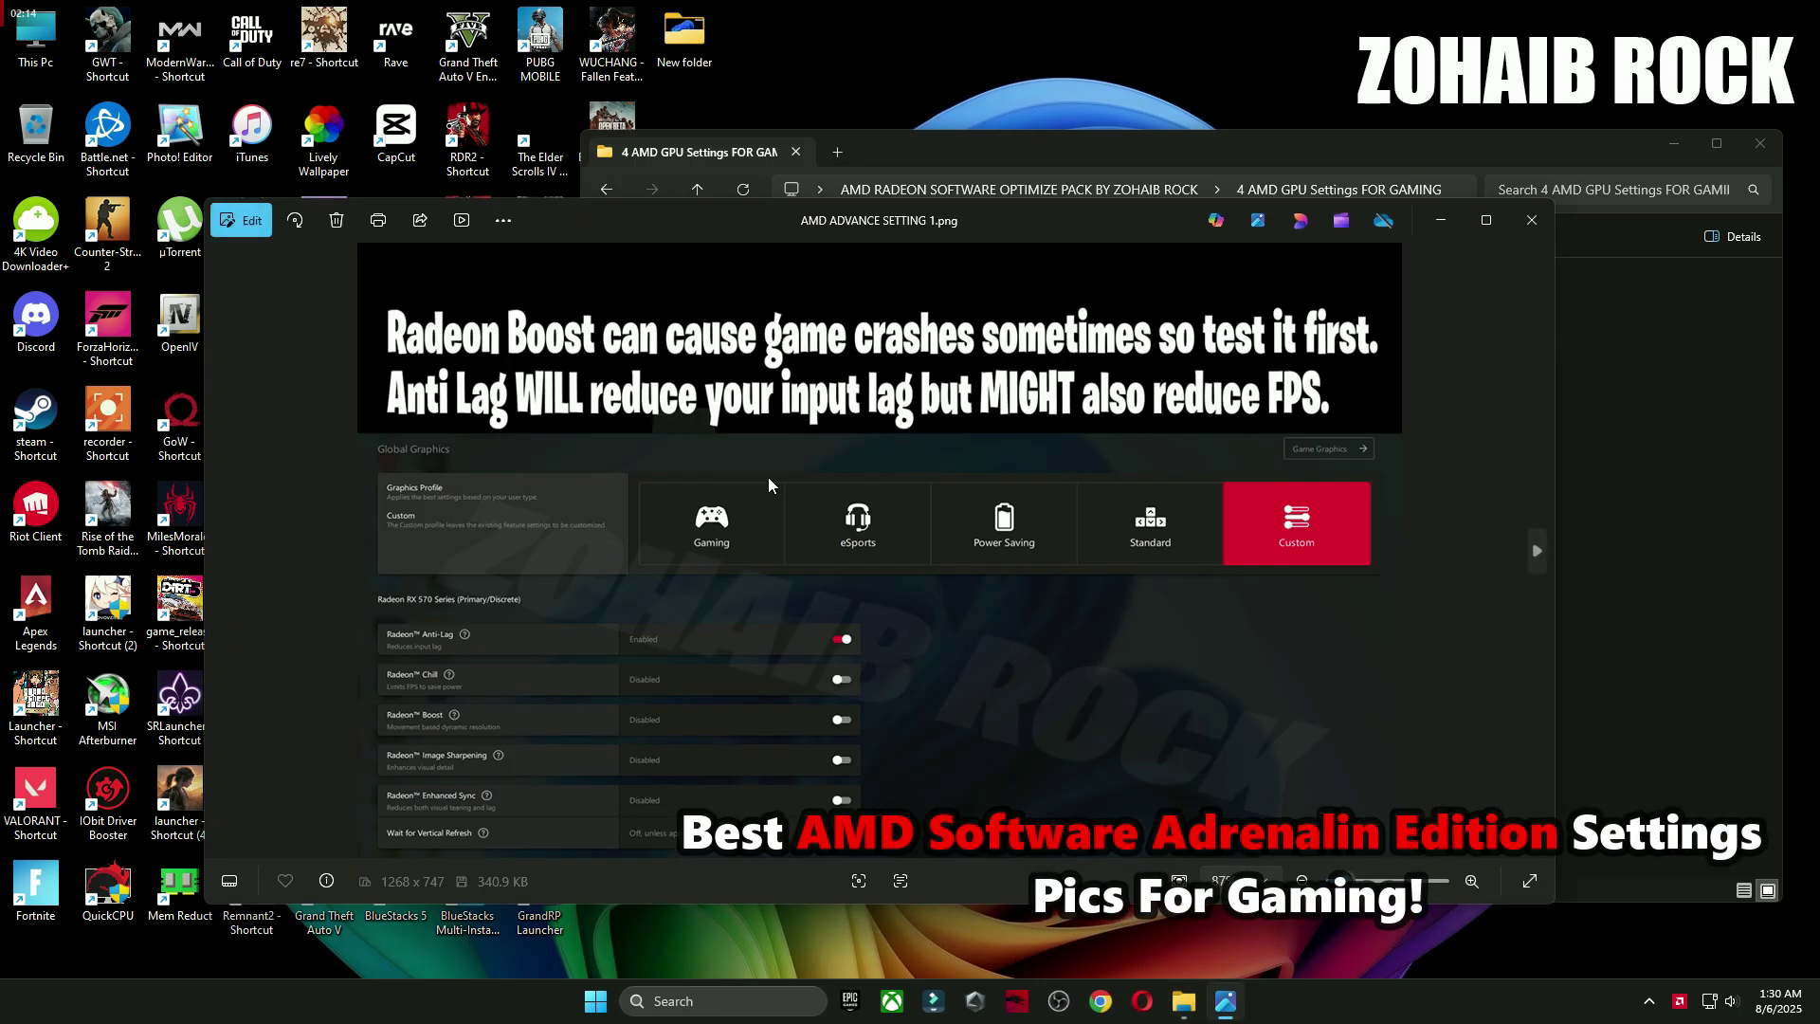
{"action": "key", "text": "Right"}
{"action": "key", "text": "Right"}
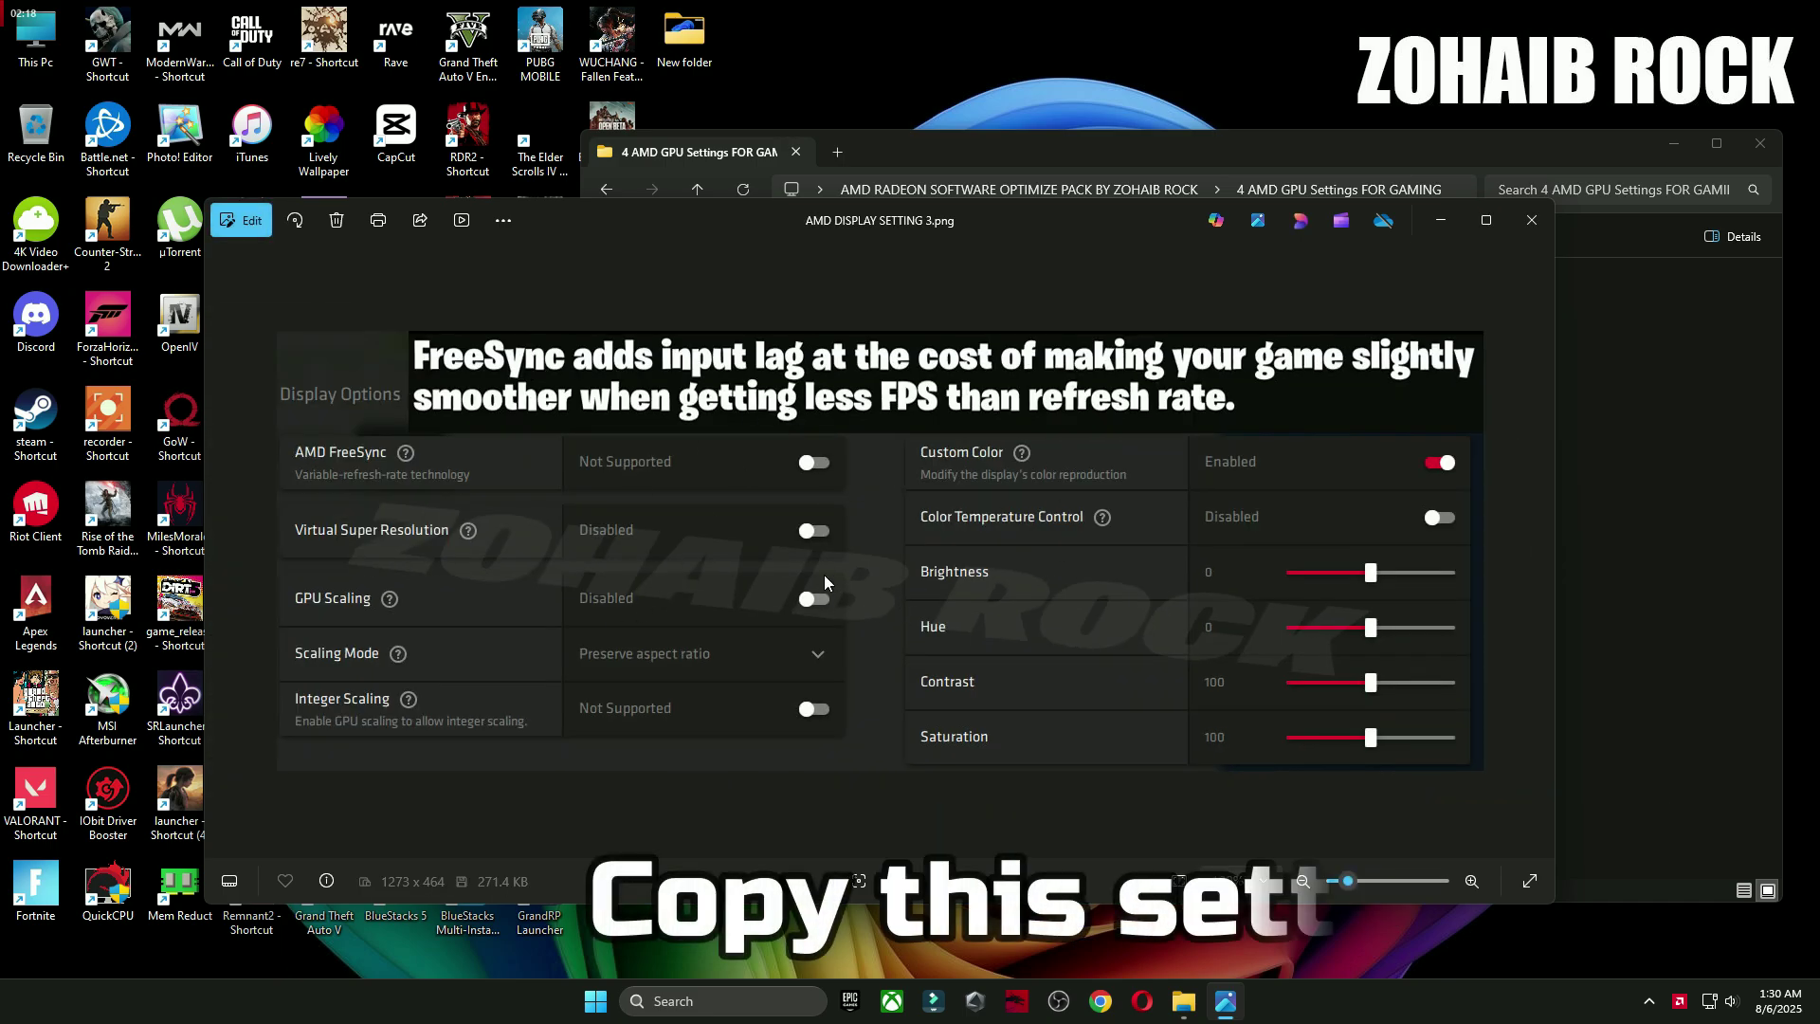
{"action": "key", "text": "Right"}
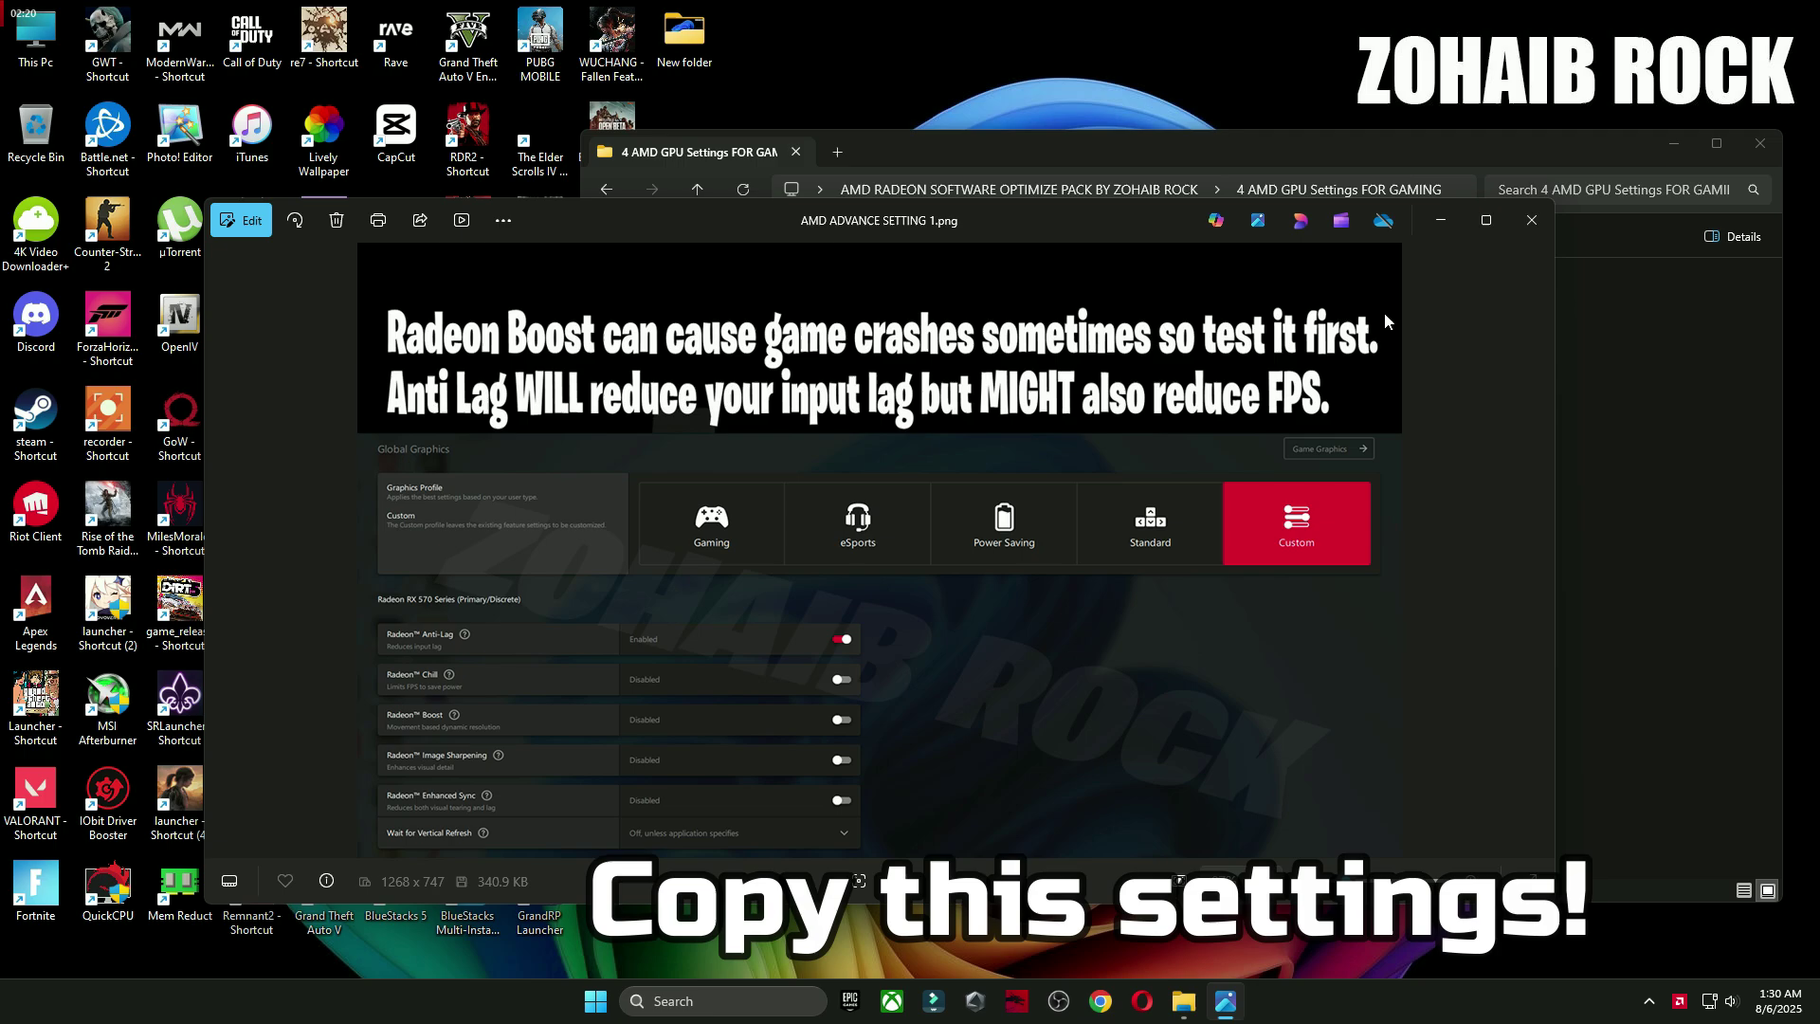
{"action": "left_click", "coordinate": [1532, 220]}
{"action": "left_click", "coordinate": [1760, 144]}
- Open AMD Software: Adrenalin Edition and review the Gaming Graphics options from the profile selection through Reset Shader Cache
{"action": "right_click", "coordinate": [779, 248]}
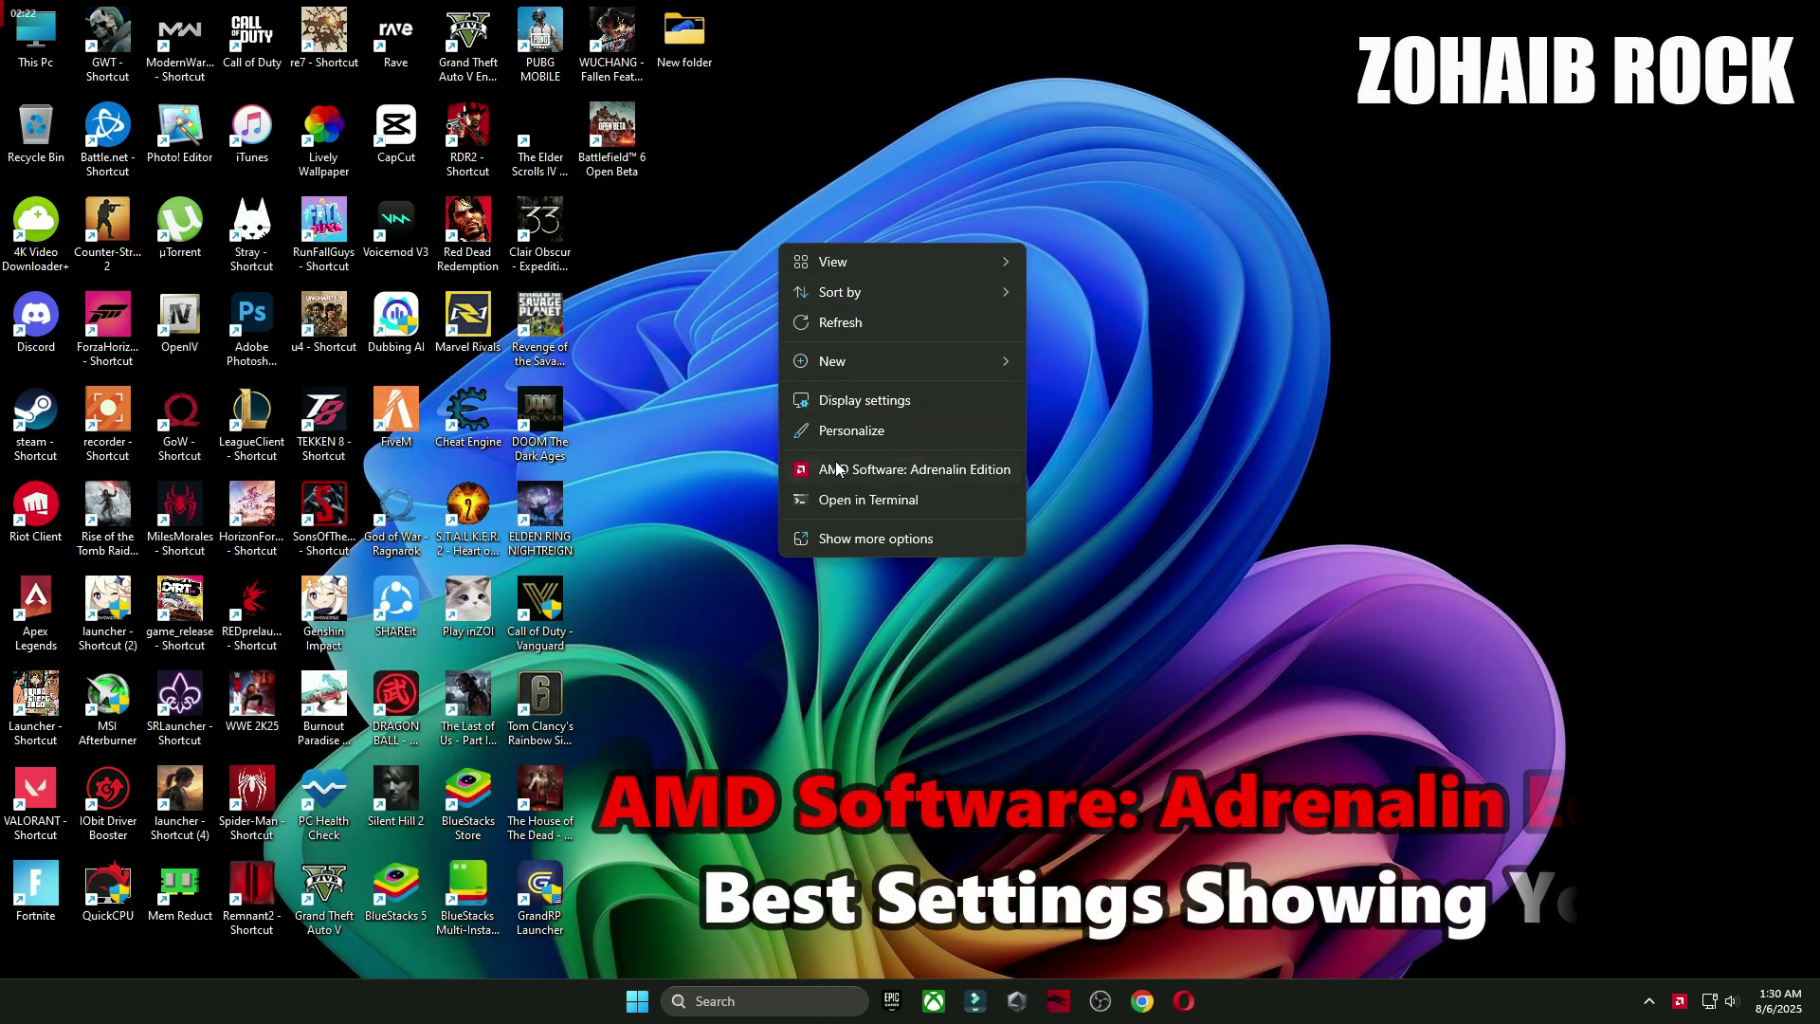
{"action": "left_click", "coordinate": [849, 463]}
{"action": "left_click_drag", "start_coordinate": [1063, 136], "coordinate": [1233, 170]}
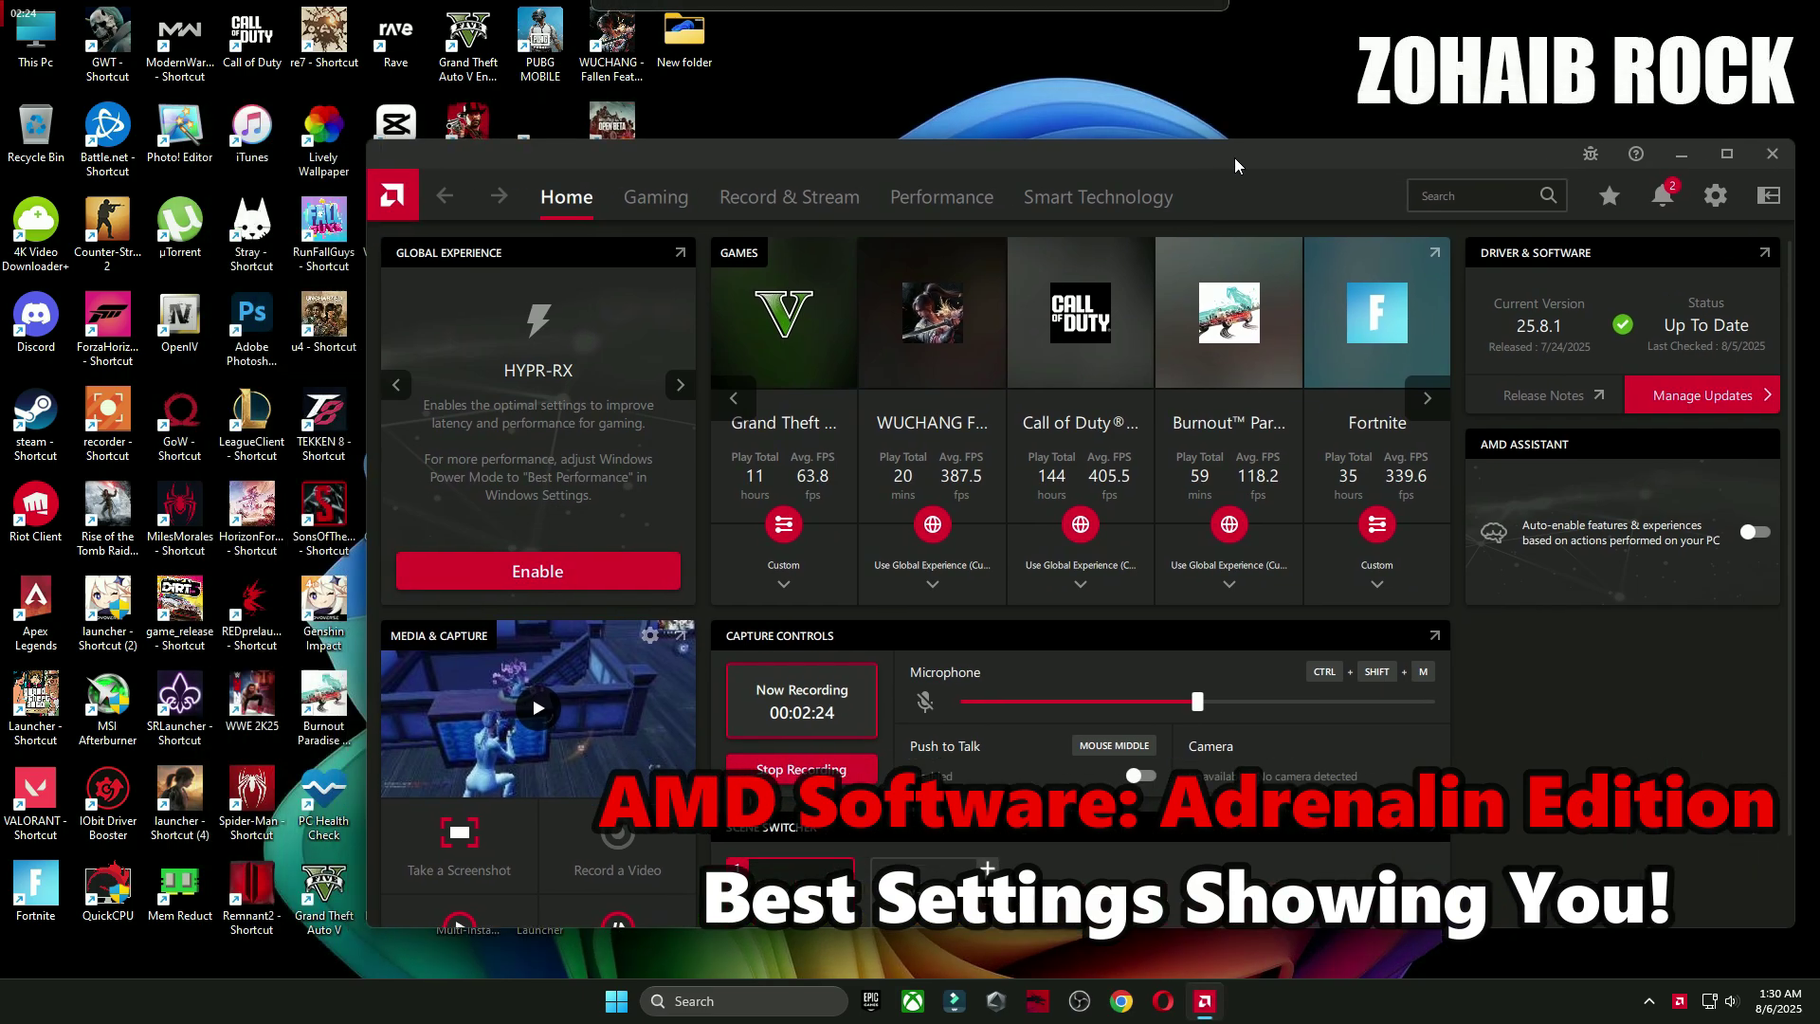
{"action": "left_click", "coordinate": [666, 193]}
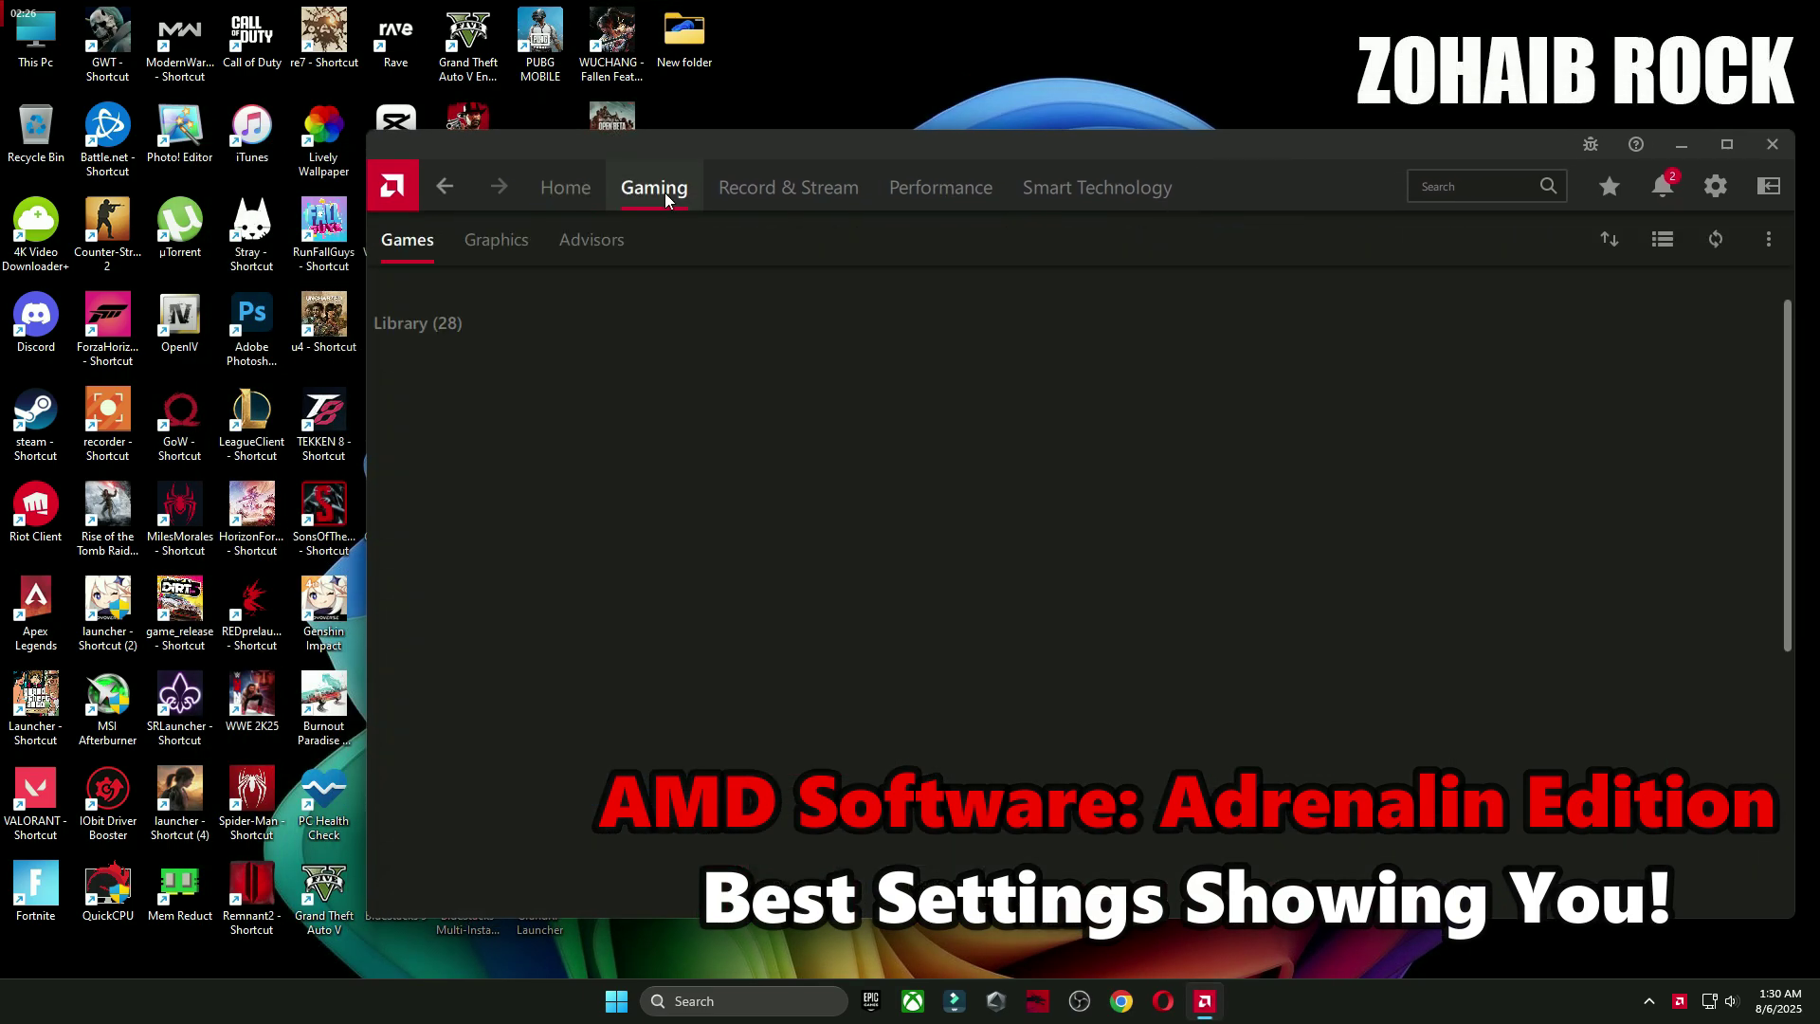
{"action": "left_click", "coordinate": [483, 245]}
{"action": "scroll", "coordinate": [720, 432], "scroll_direction": "down", "scroll_amount": 3}
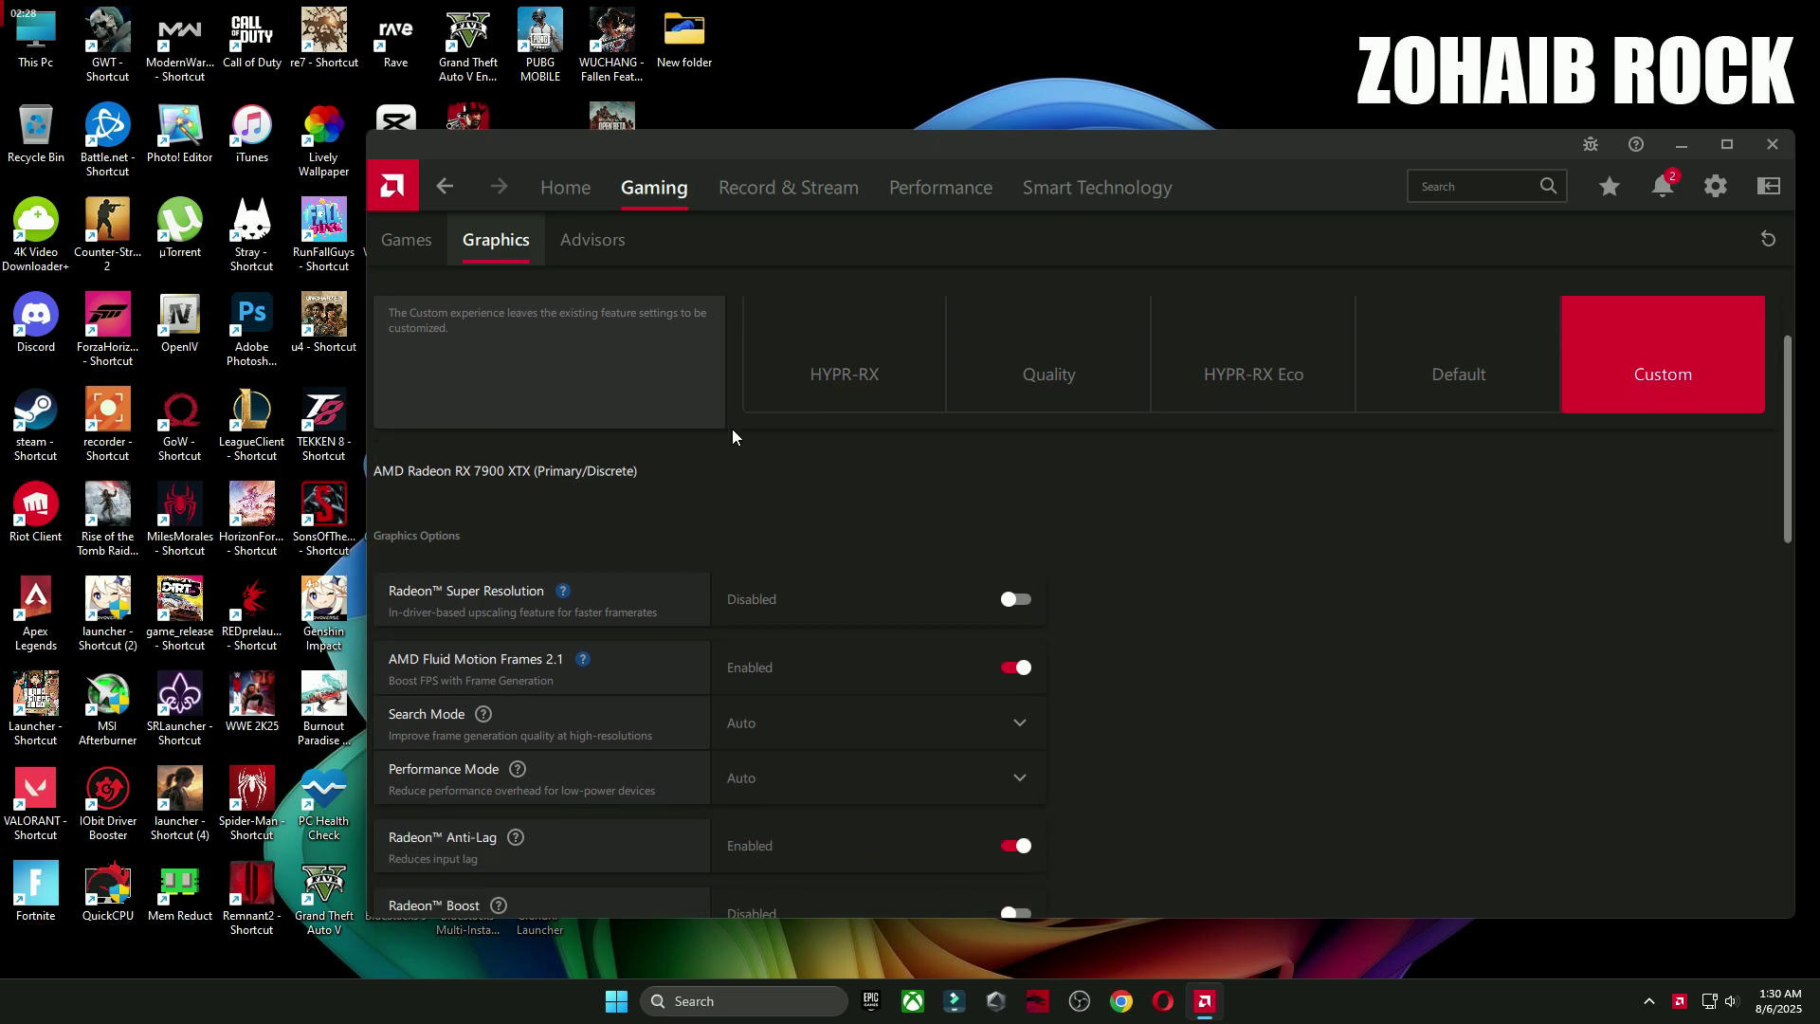
{"action": "scroll", "coordinate": [772, 731], "scroll_direction": "down", "scroll_amount": 2}
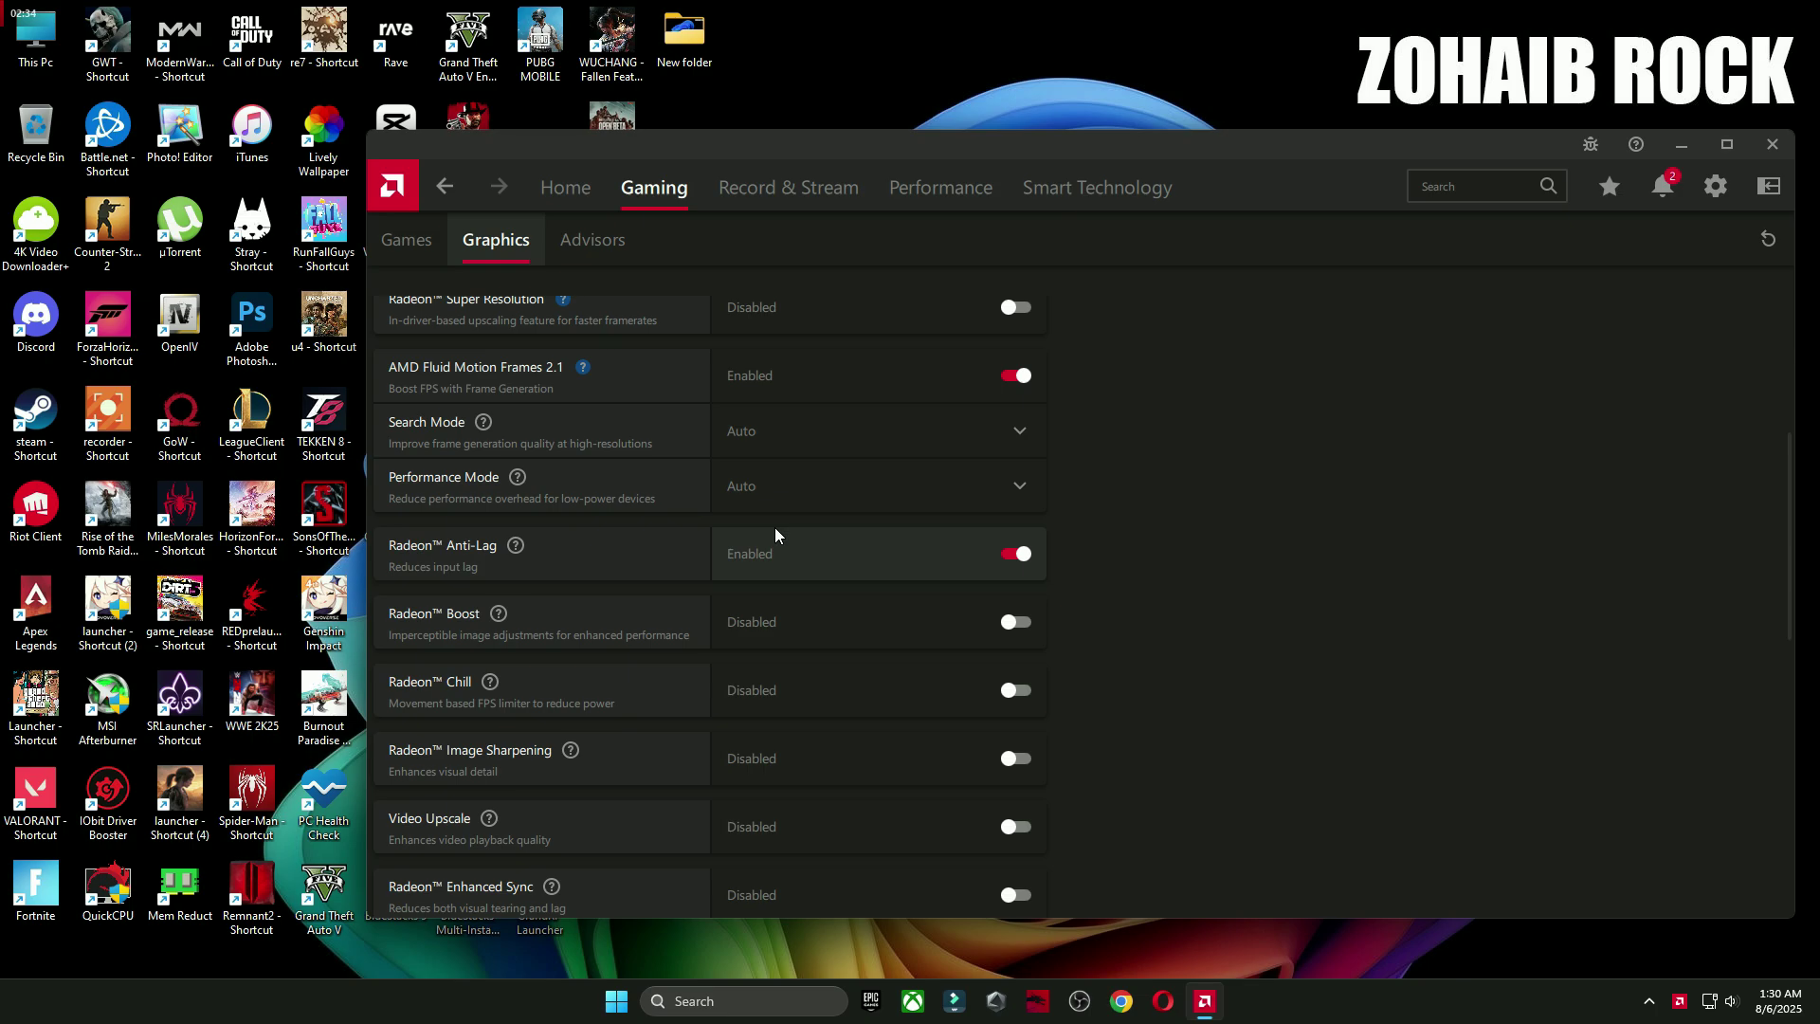
{"action": "scroll", "coordinate": [731, 521], "scroll_direction": "down", "scroll_amount": 3}
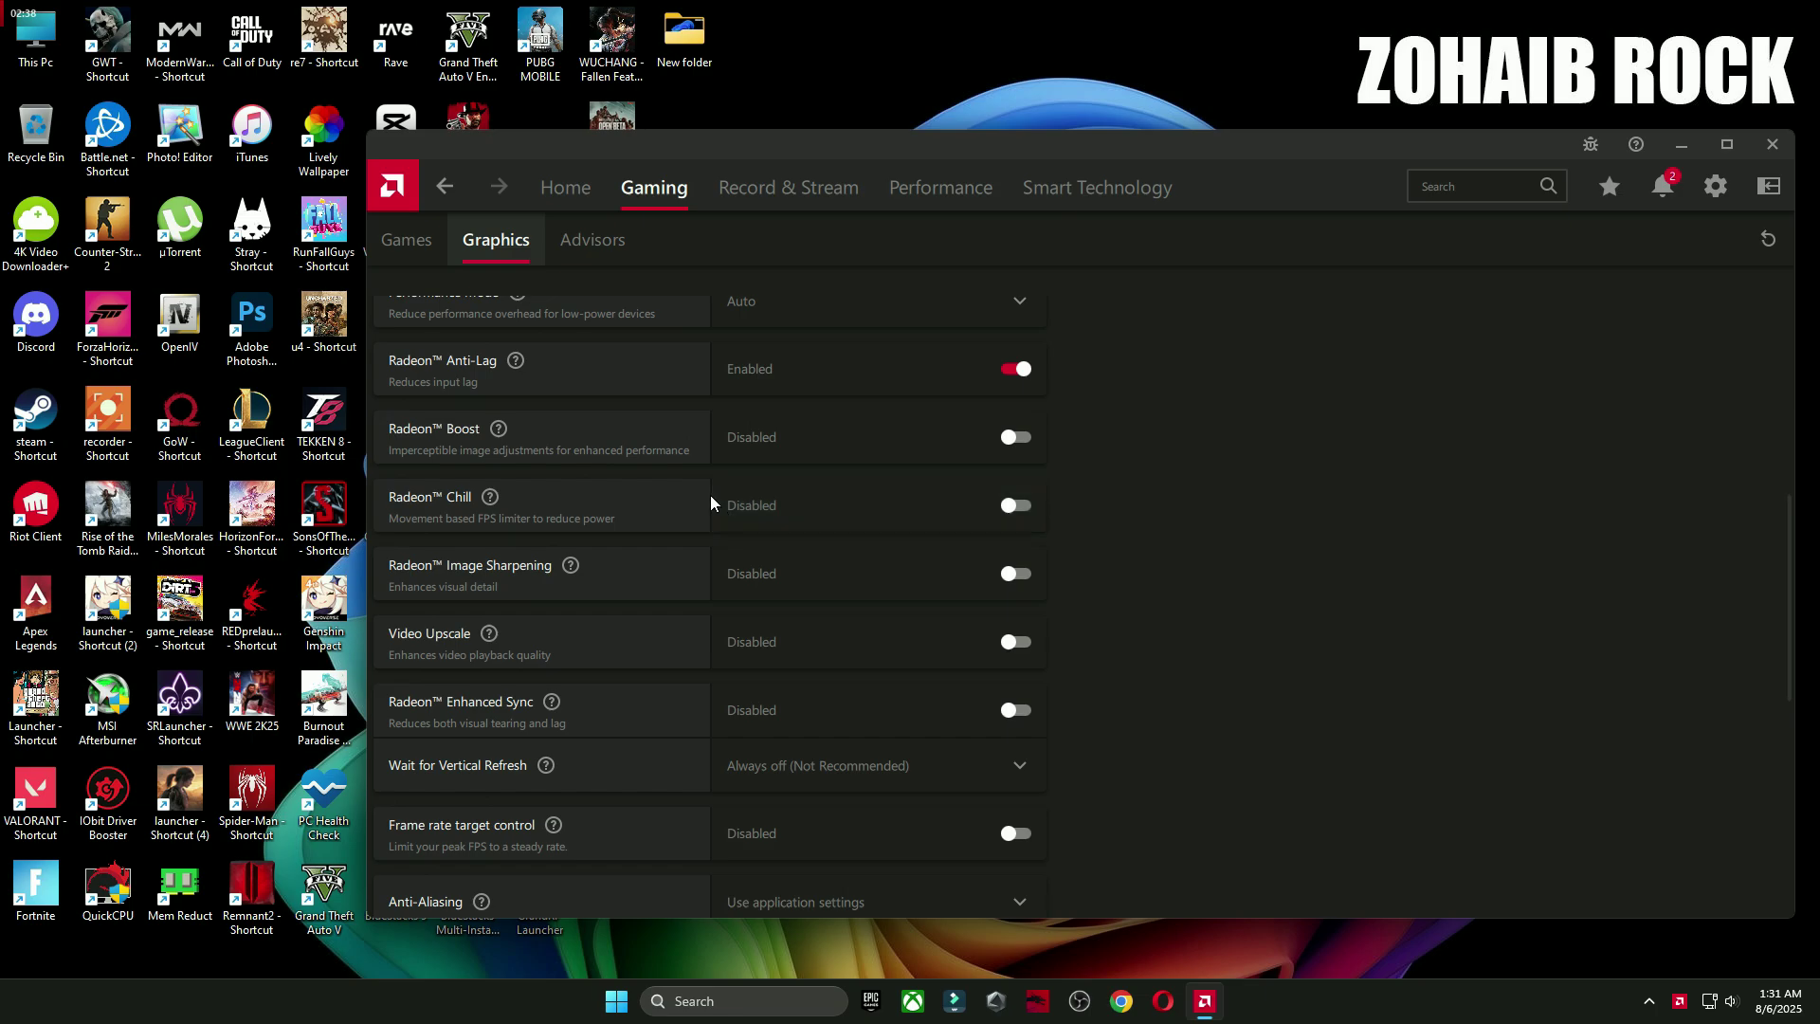
{"action": "scroll", "coordinate": [709, 495], "scroll_direction": "down", "scroll_amount": 5}
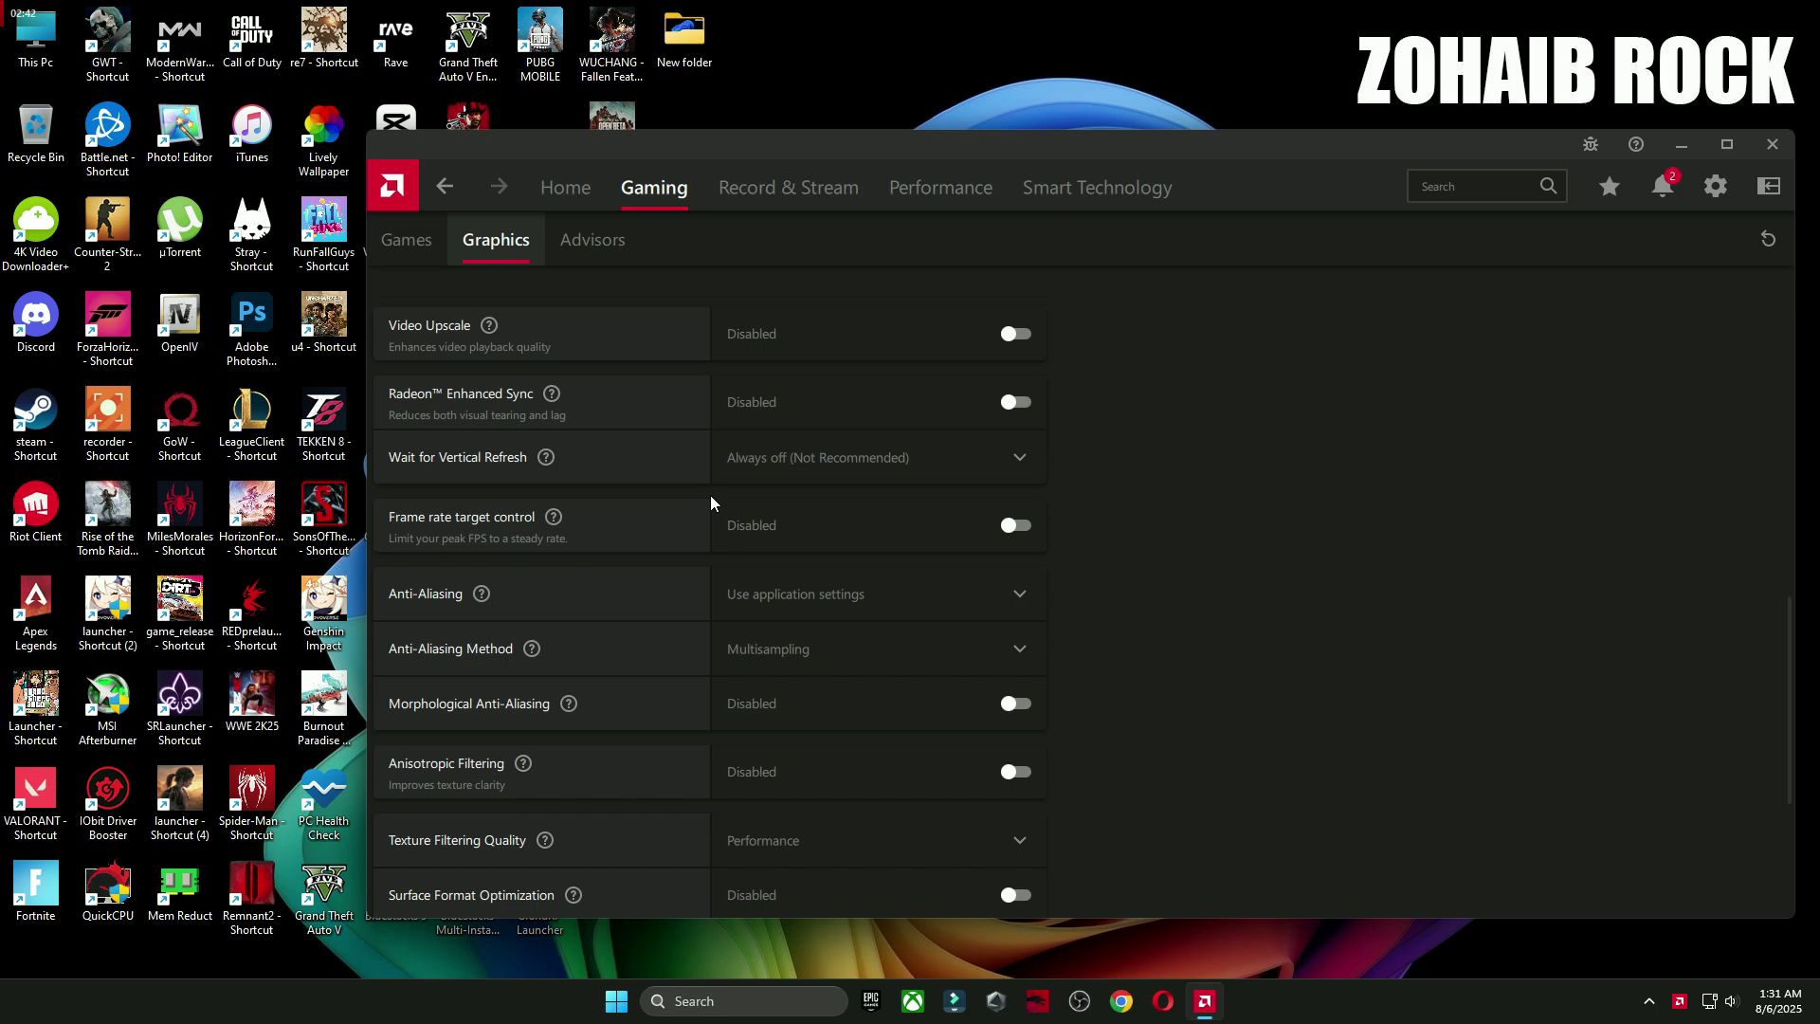
{"action": "scroll", "coordinate": [711, 503], "scroll_direction": "down", "scroll_amount": 4}
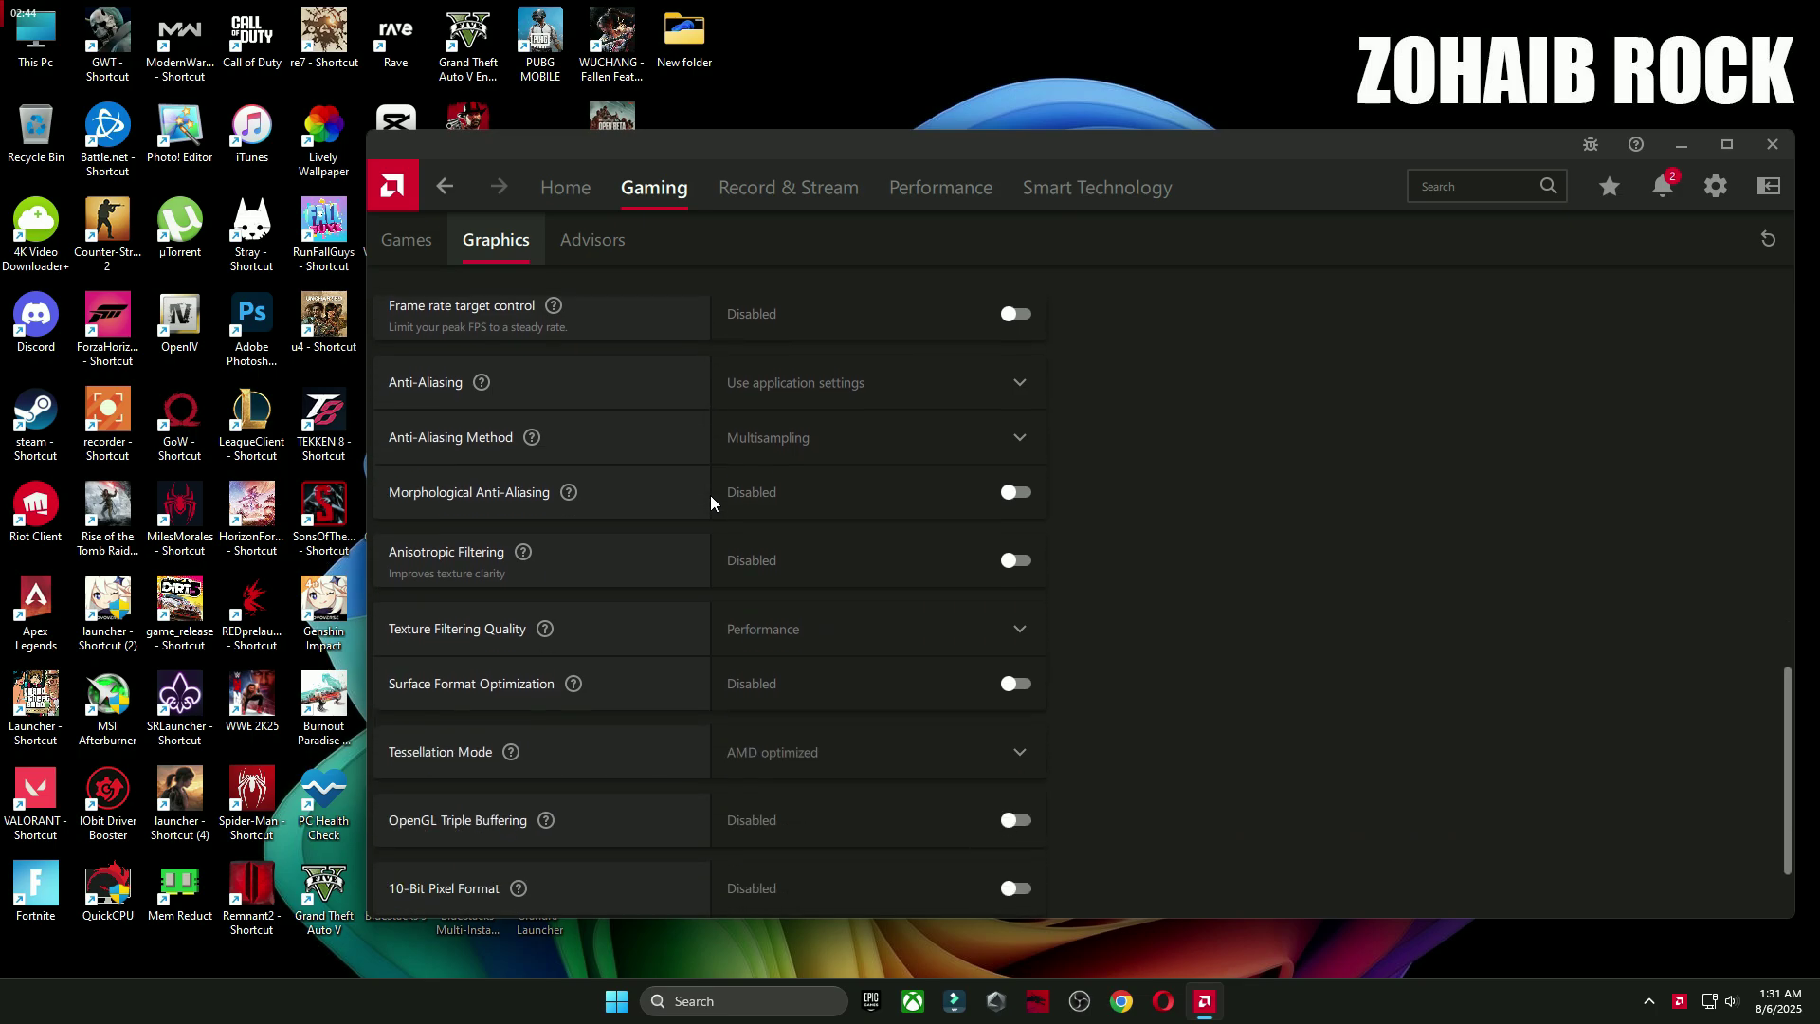
{"action": "scroll", "coordinate": [711, 495], "scroll_direction": "down", "scroll_amount": 2}
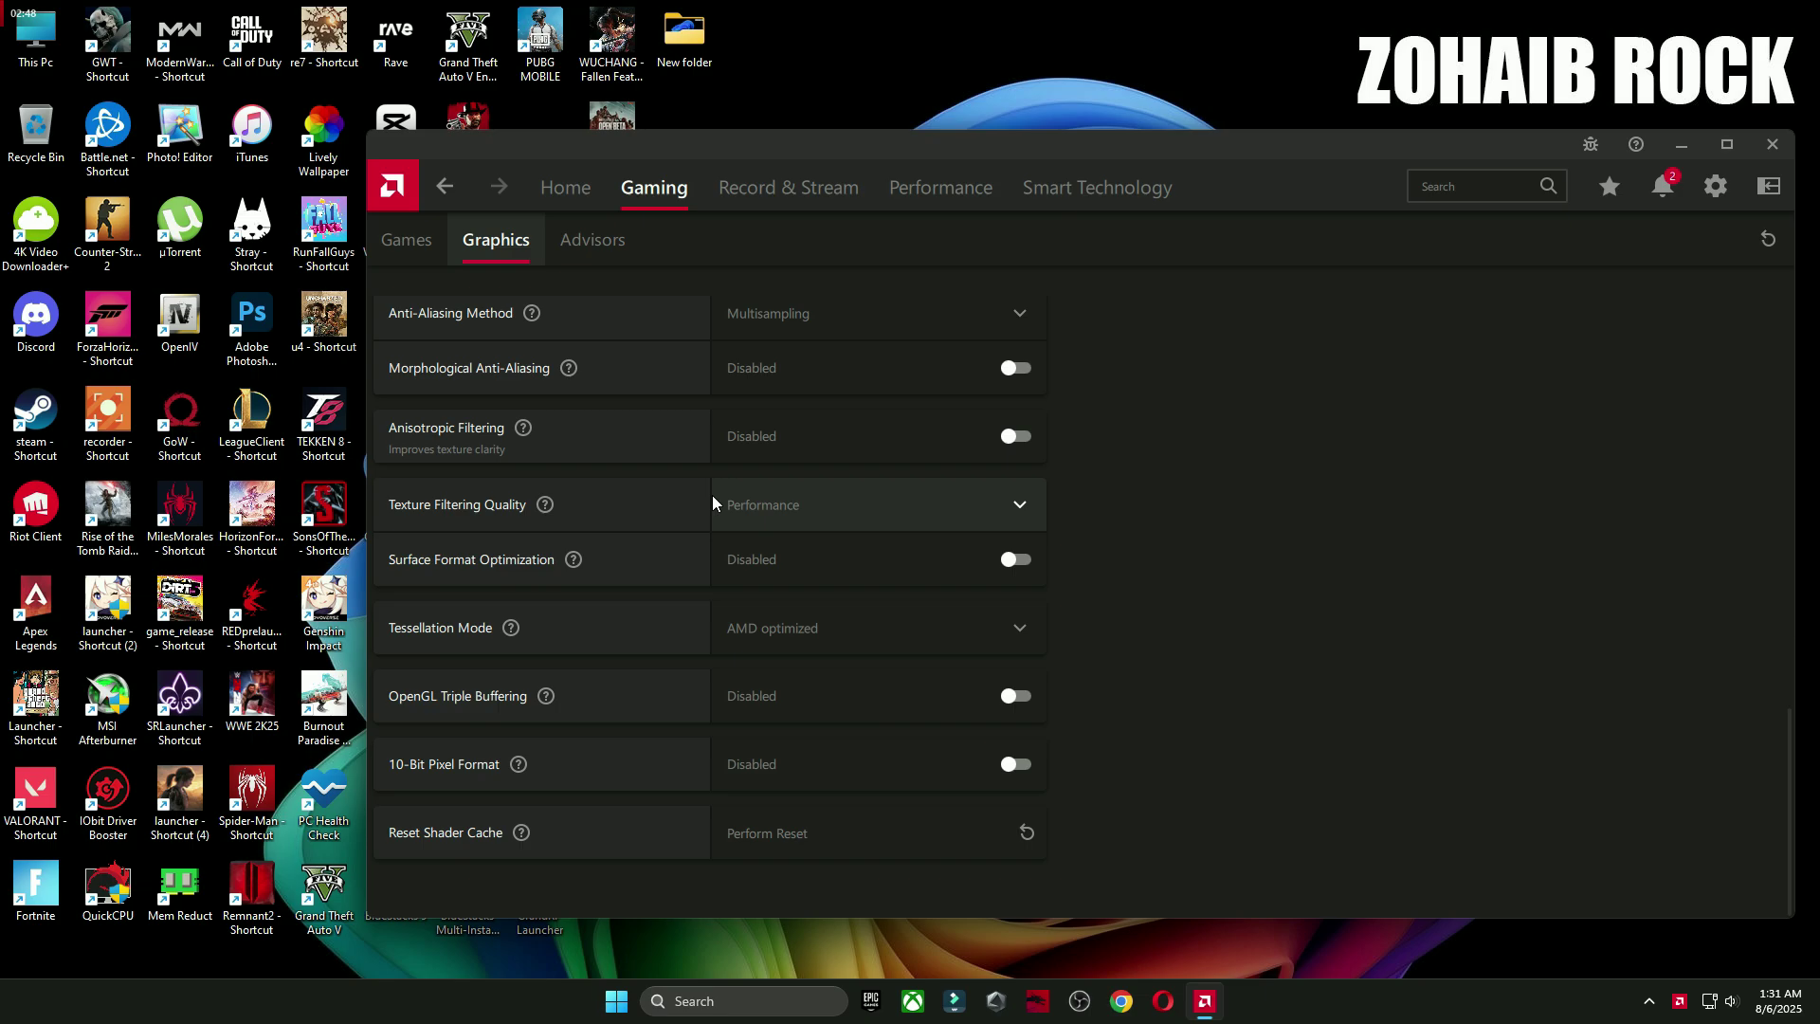
- Review the AMD display settings, switching Custom Color on to inspect its controls and off again, and close the software
{"action": "left_click", "coordinate": [1715, 186]}
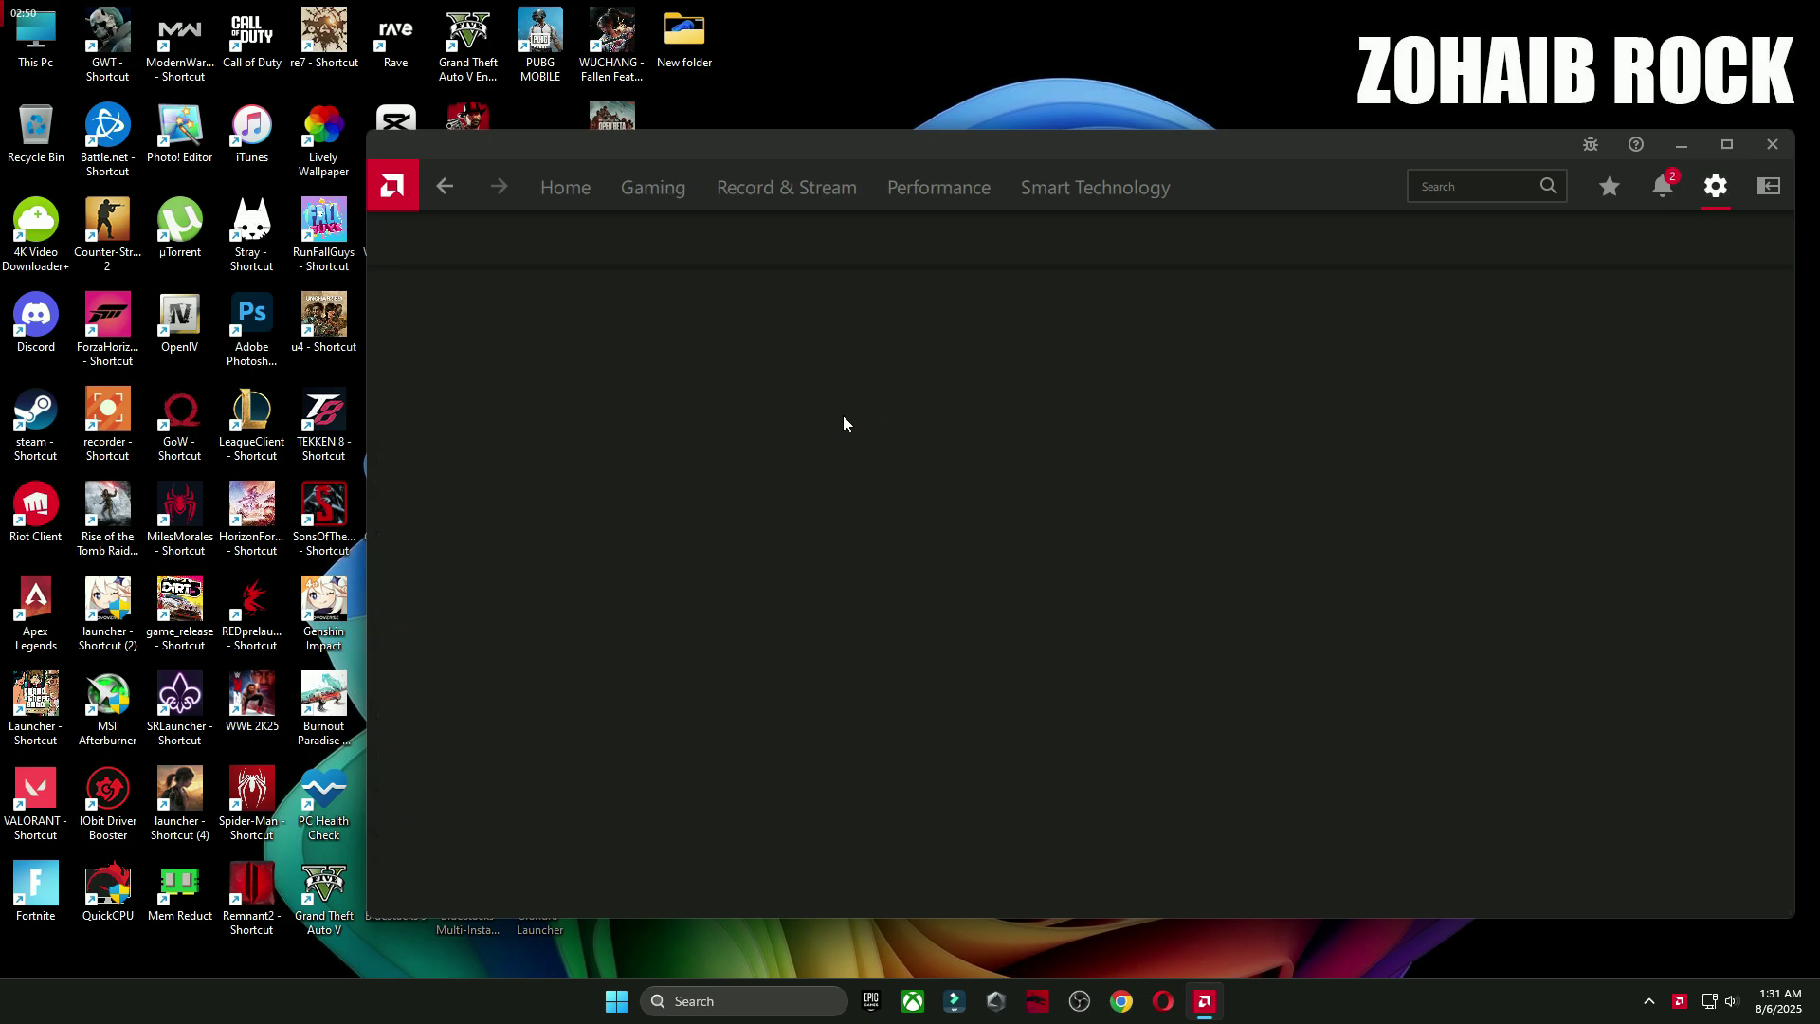
{"action": "left_click", "coordinate": [492, 241]}
{"action": "scroll", "coordinate": [991, 457], "scroll_direction": "down", "scroll_amount": 1}
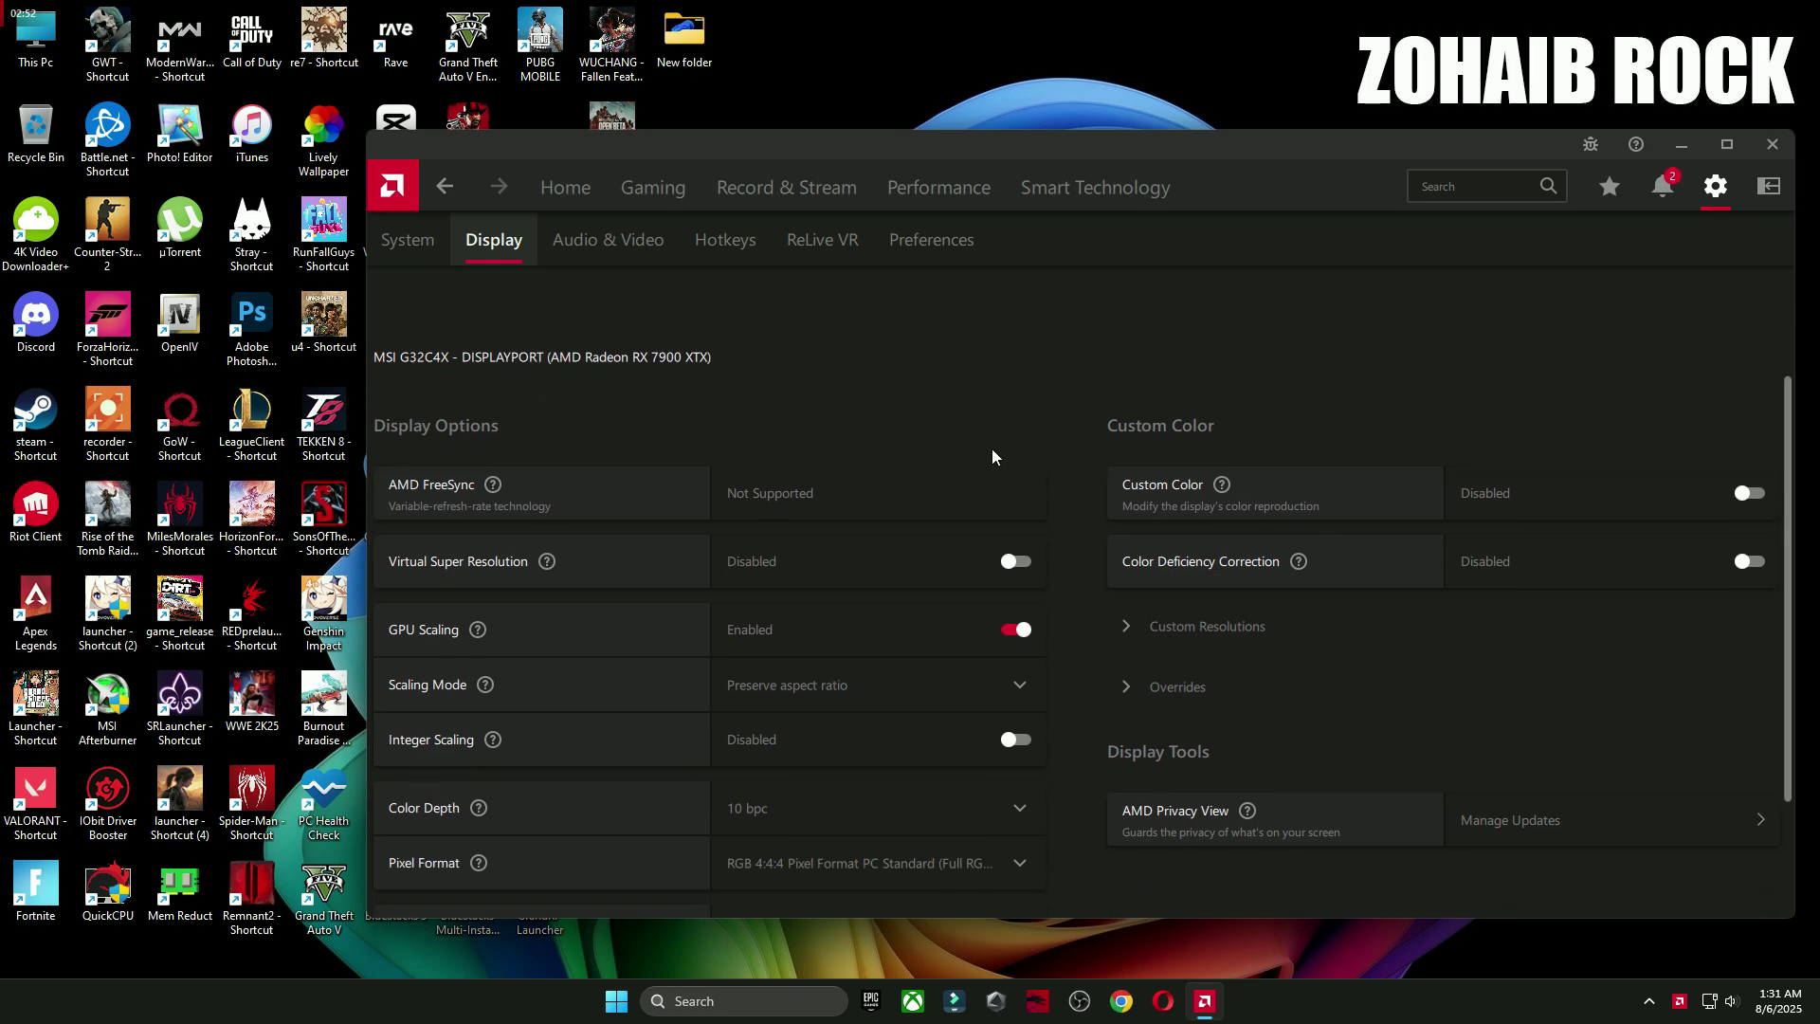
{"action": "left_click", "coordinate": [1749, 493]}
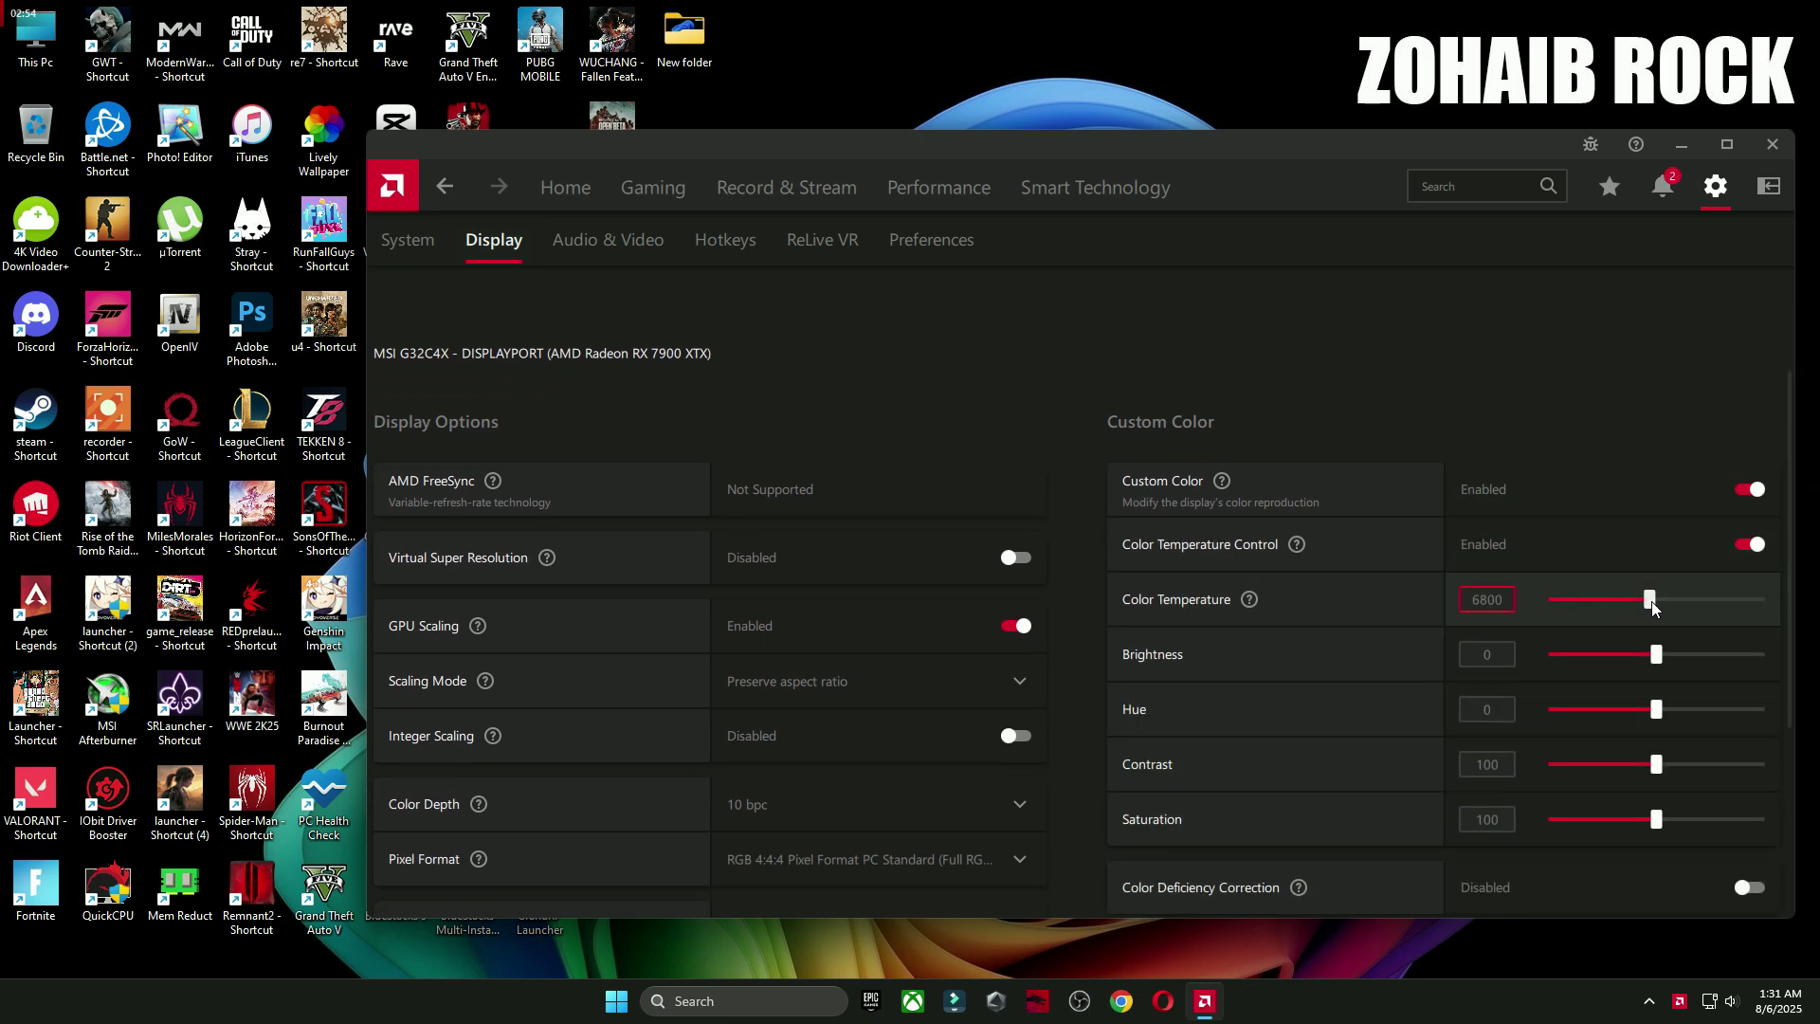
{"action": "scroll", "coordinate": [960, 756], "scroll_direction": "down", "scroll_amount": 4}
{"action": "scroll", "coordinate": [957, 692], "scroll_direction": "up", "scroll_amount": 2}
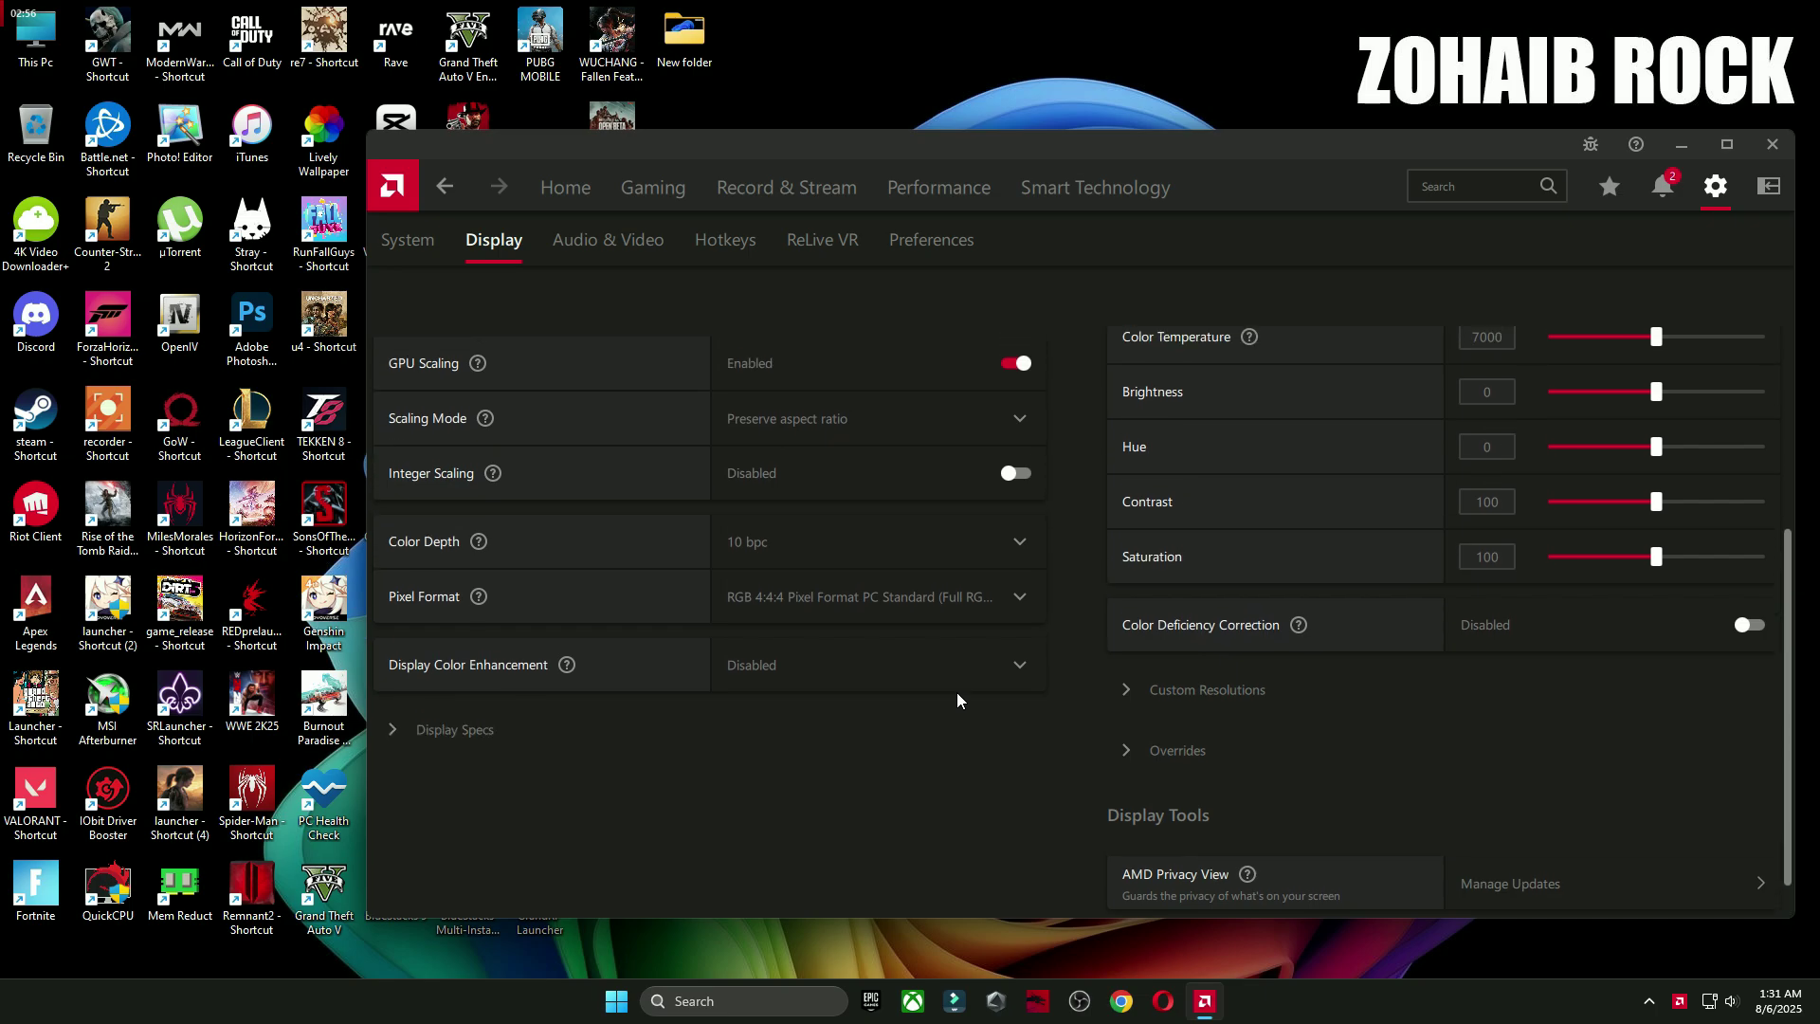
{"action": "scroll", "coordinate": [956, 749], "scroll_direction": "up", "scroll_amount": 2}
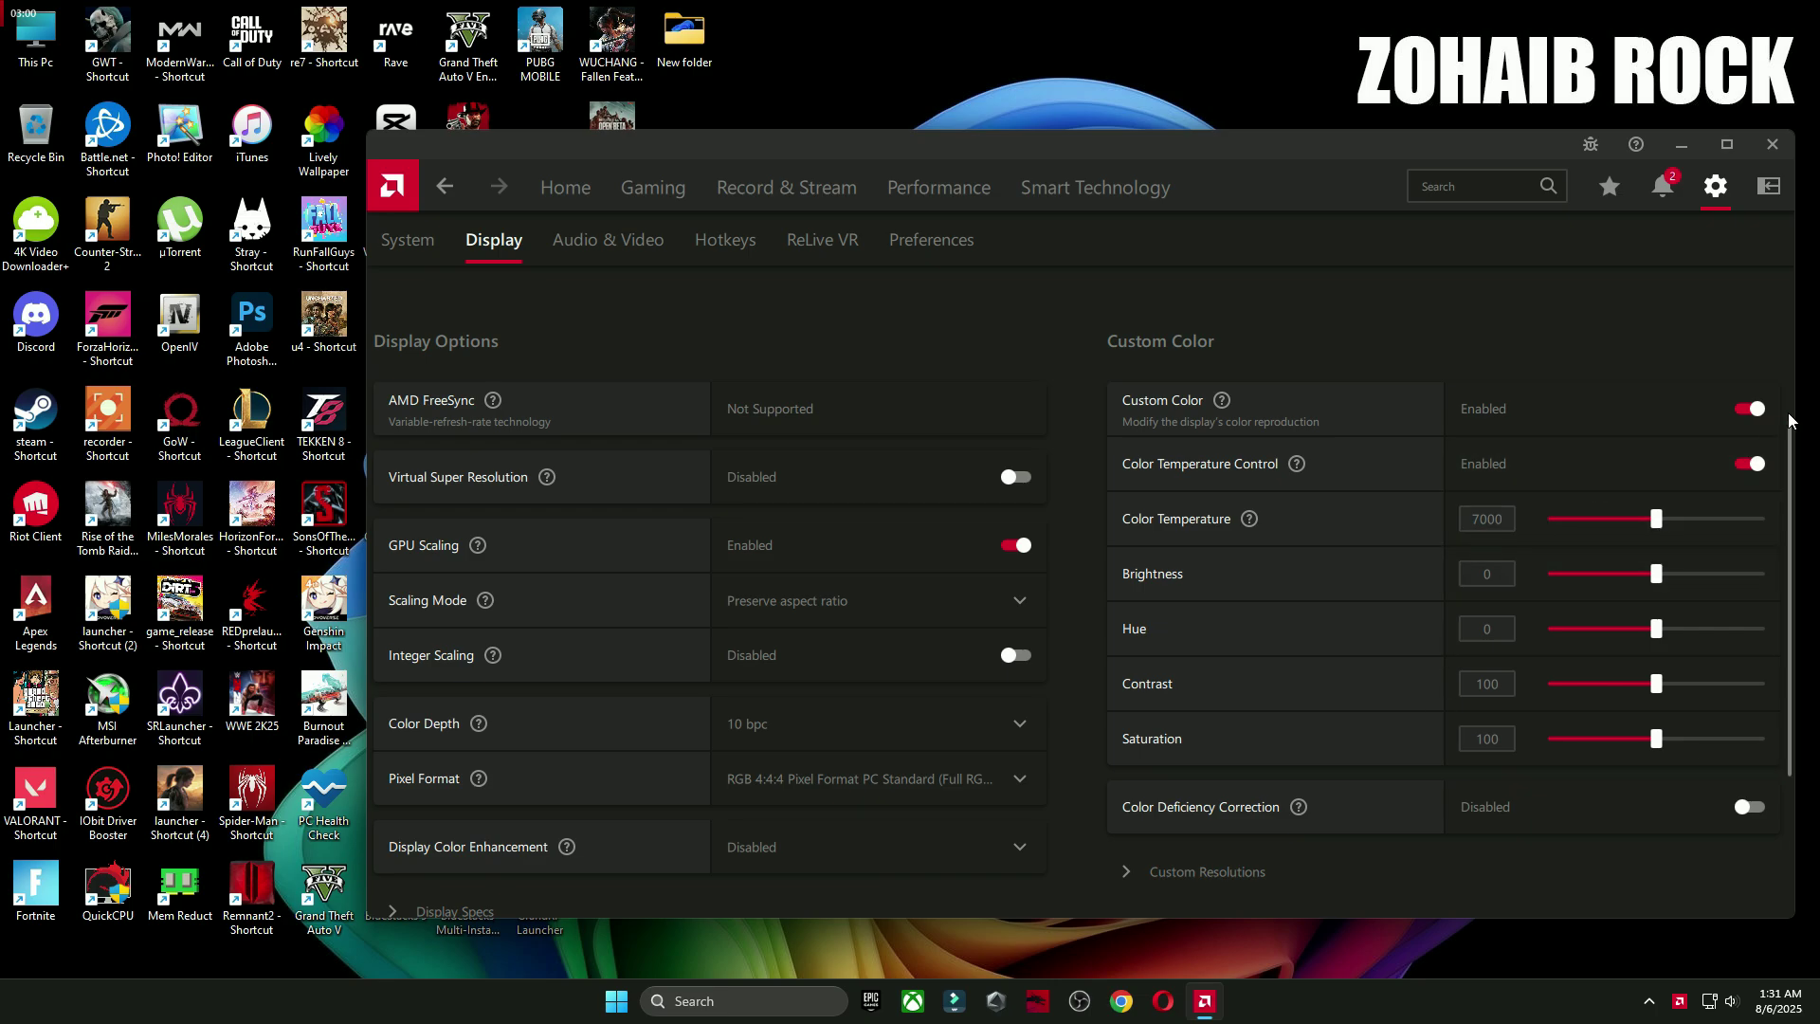
{"action": "left_click", "coordinate": [1749, 409]}
{"action": "left_click", "coordinate": [1773, 146]}
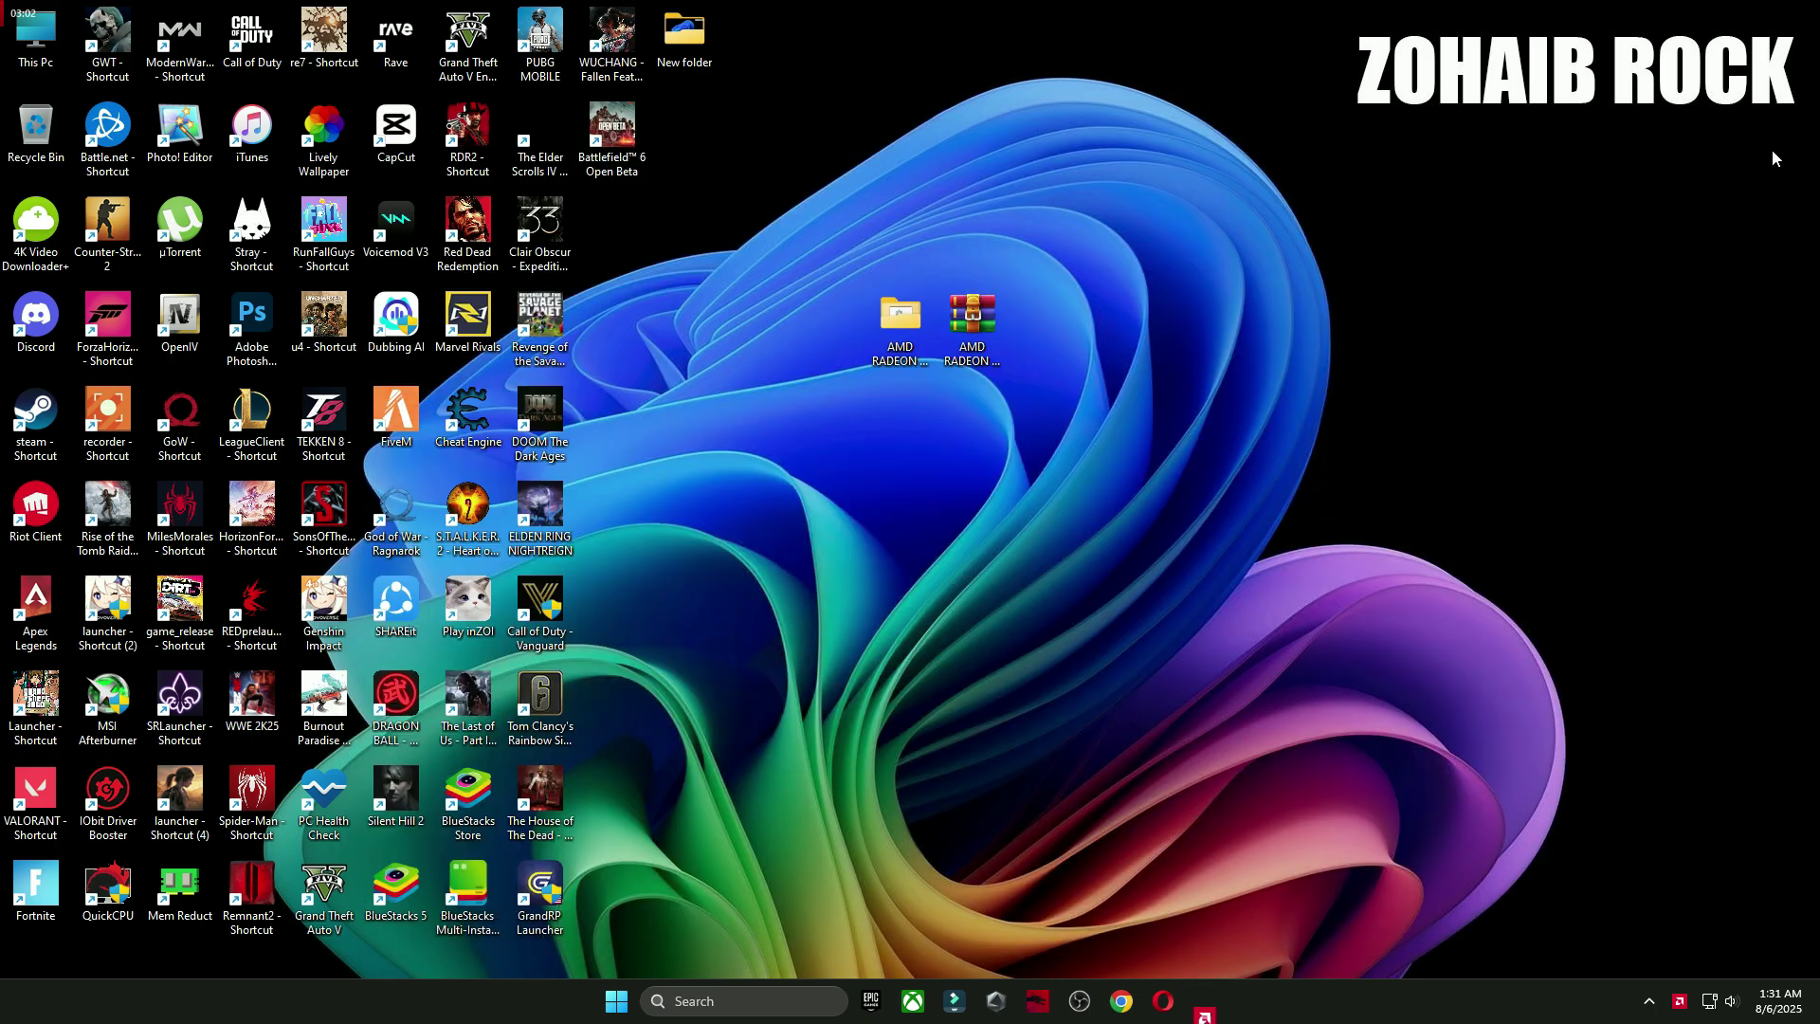
- Open Windows Settings, go to Game Mode in the Gaming section, and continue to the display Graphics settings
{"action": "left_click", "coordinate": [631, 1001]}
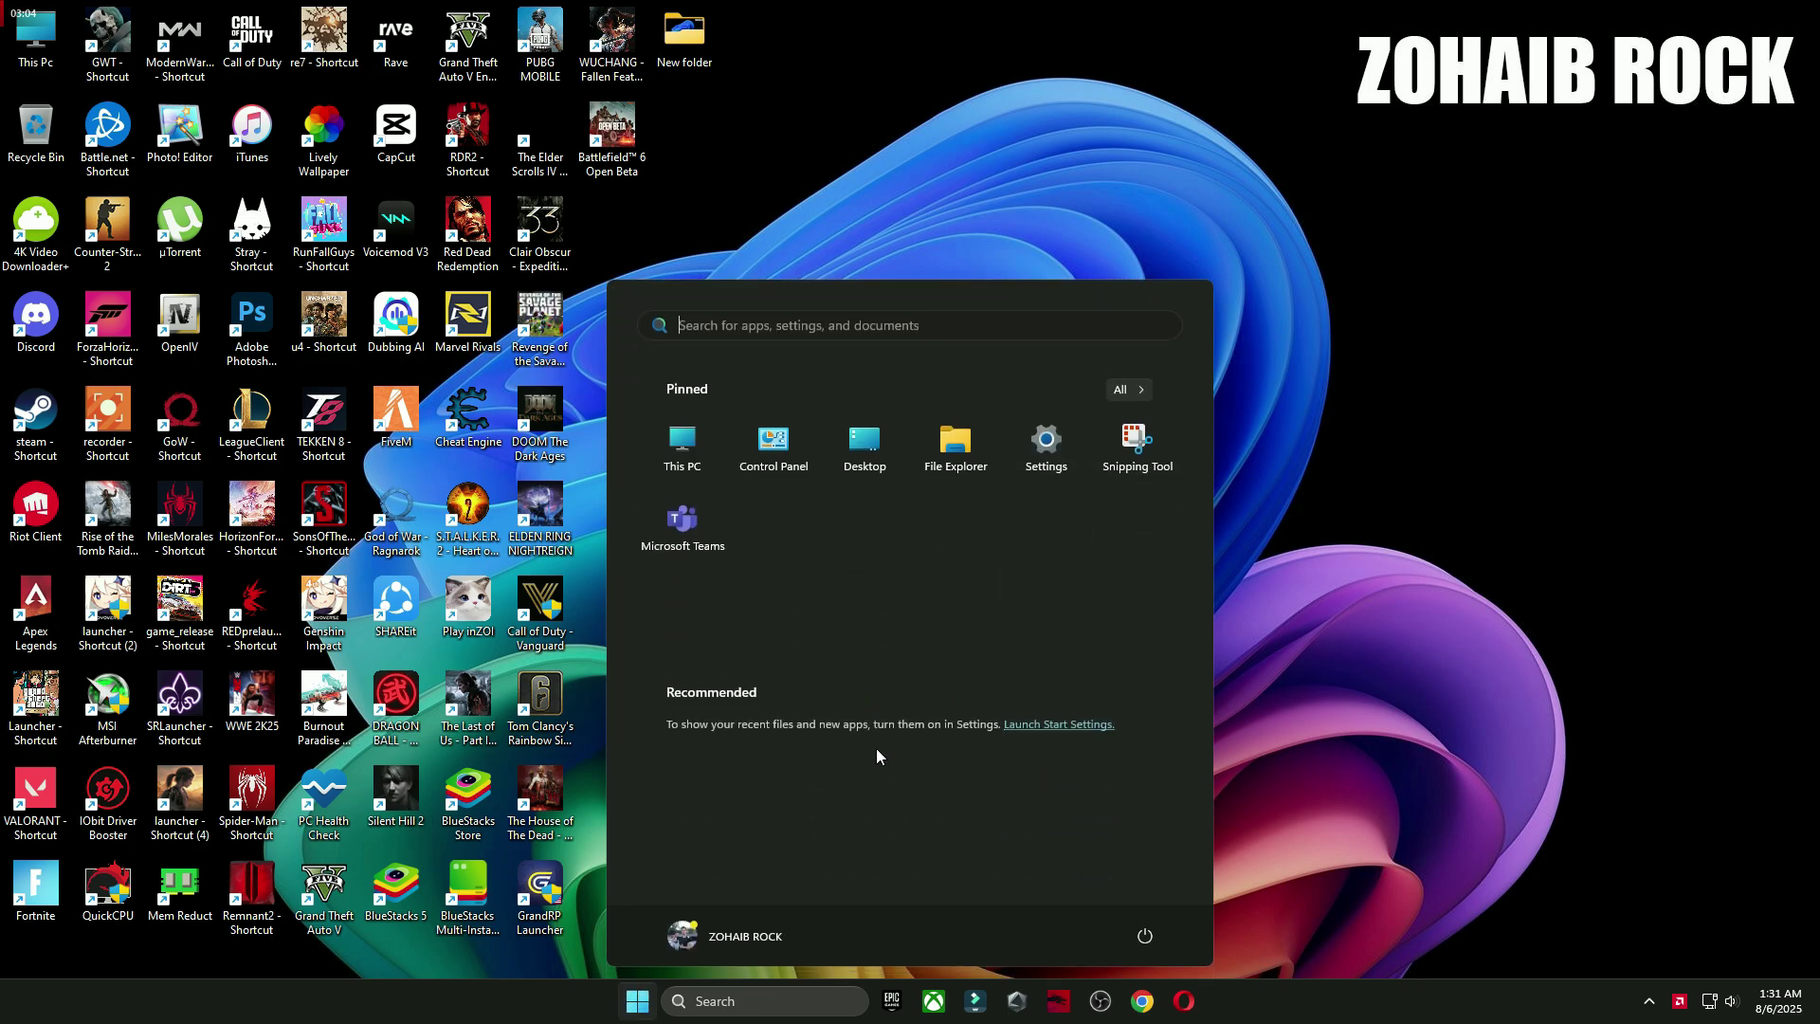
{"action": "left_click", "coordinate": [1052, 444]}
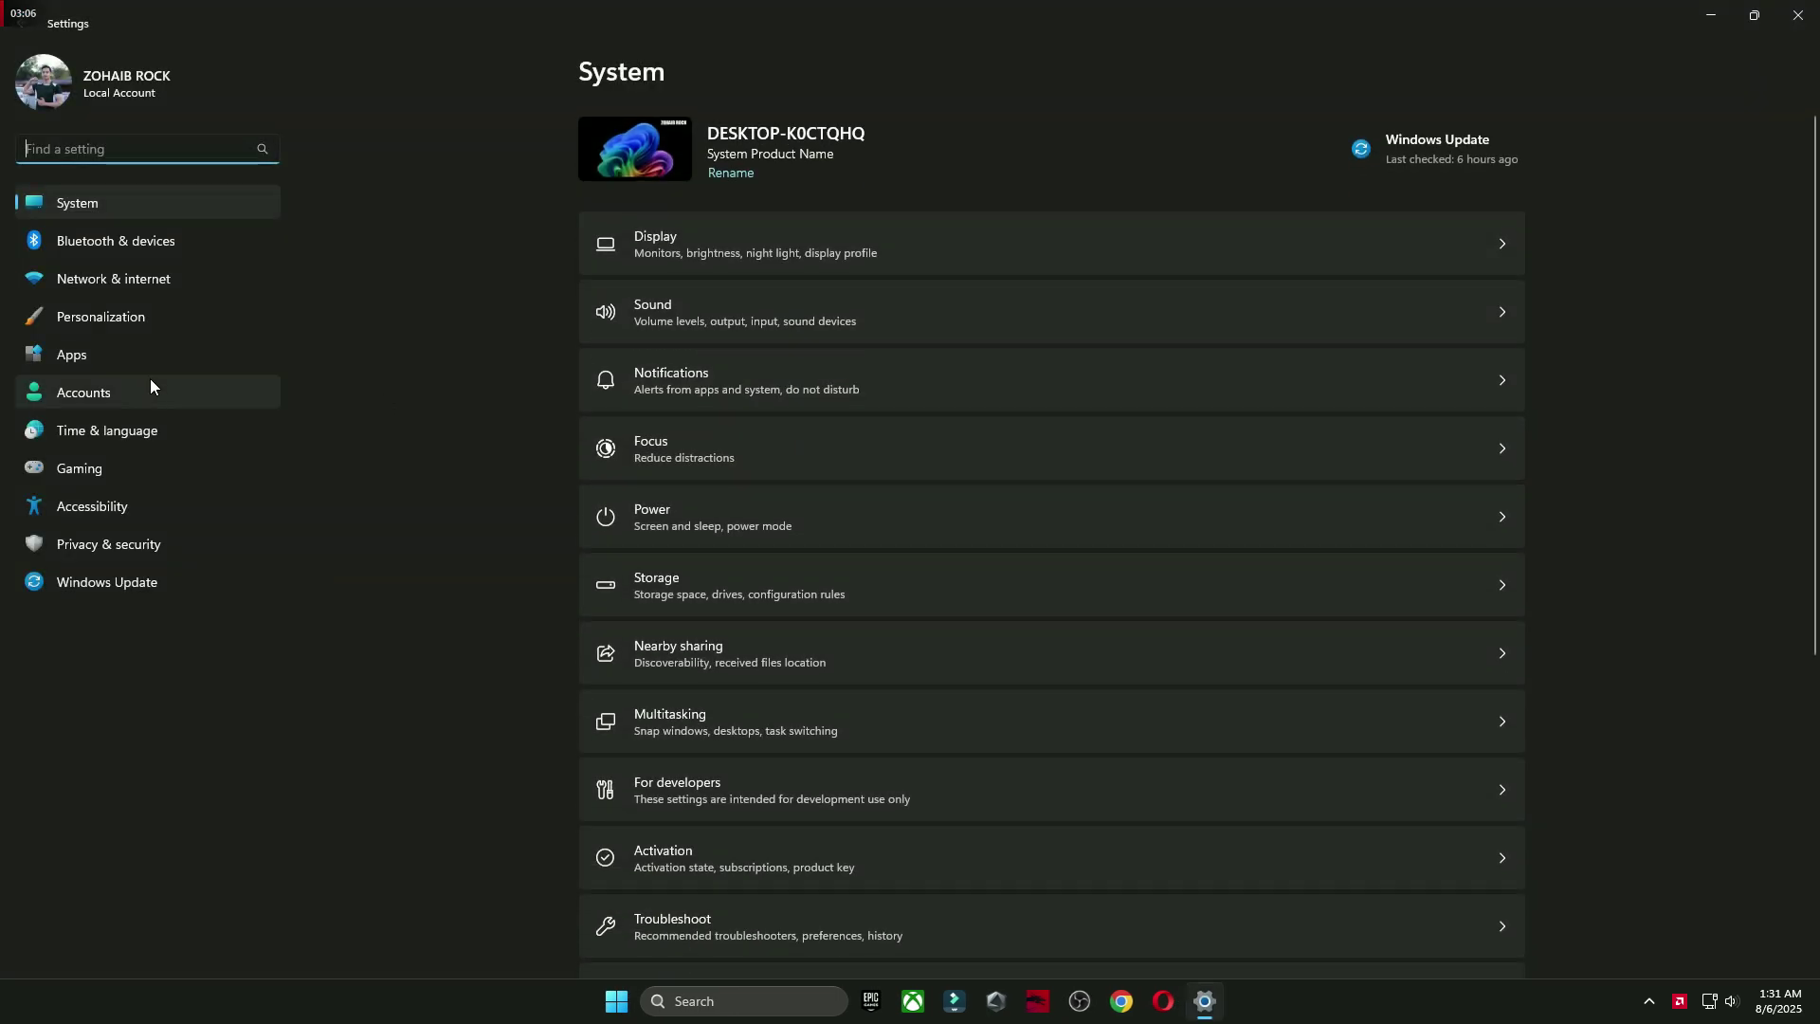
{"action": "left_click", "coordinate": [106, 471]}
{"action": "left_click", "coordinate": [664, 305]}
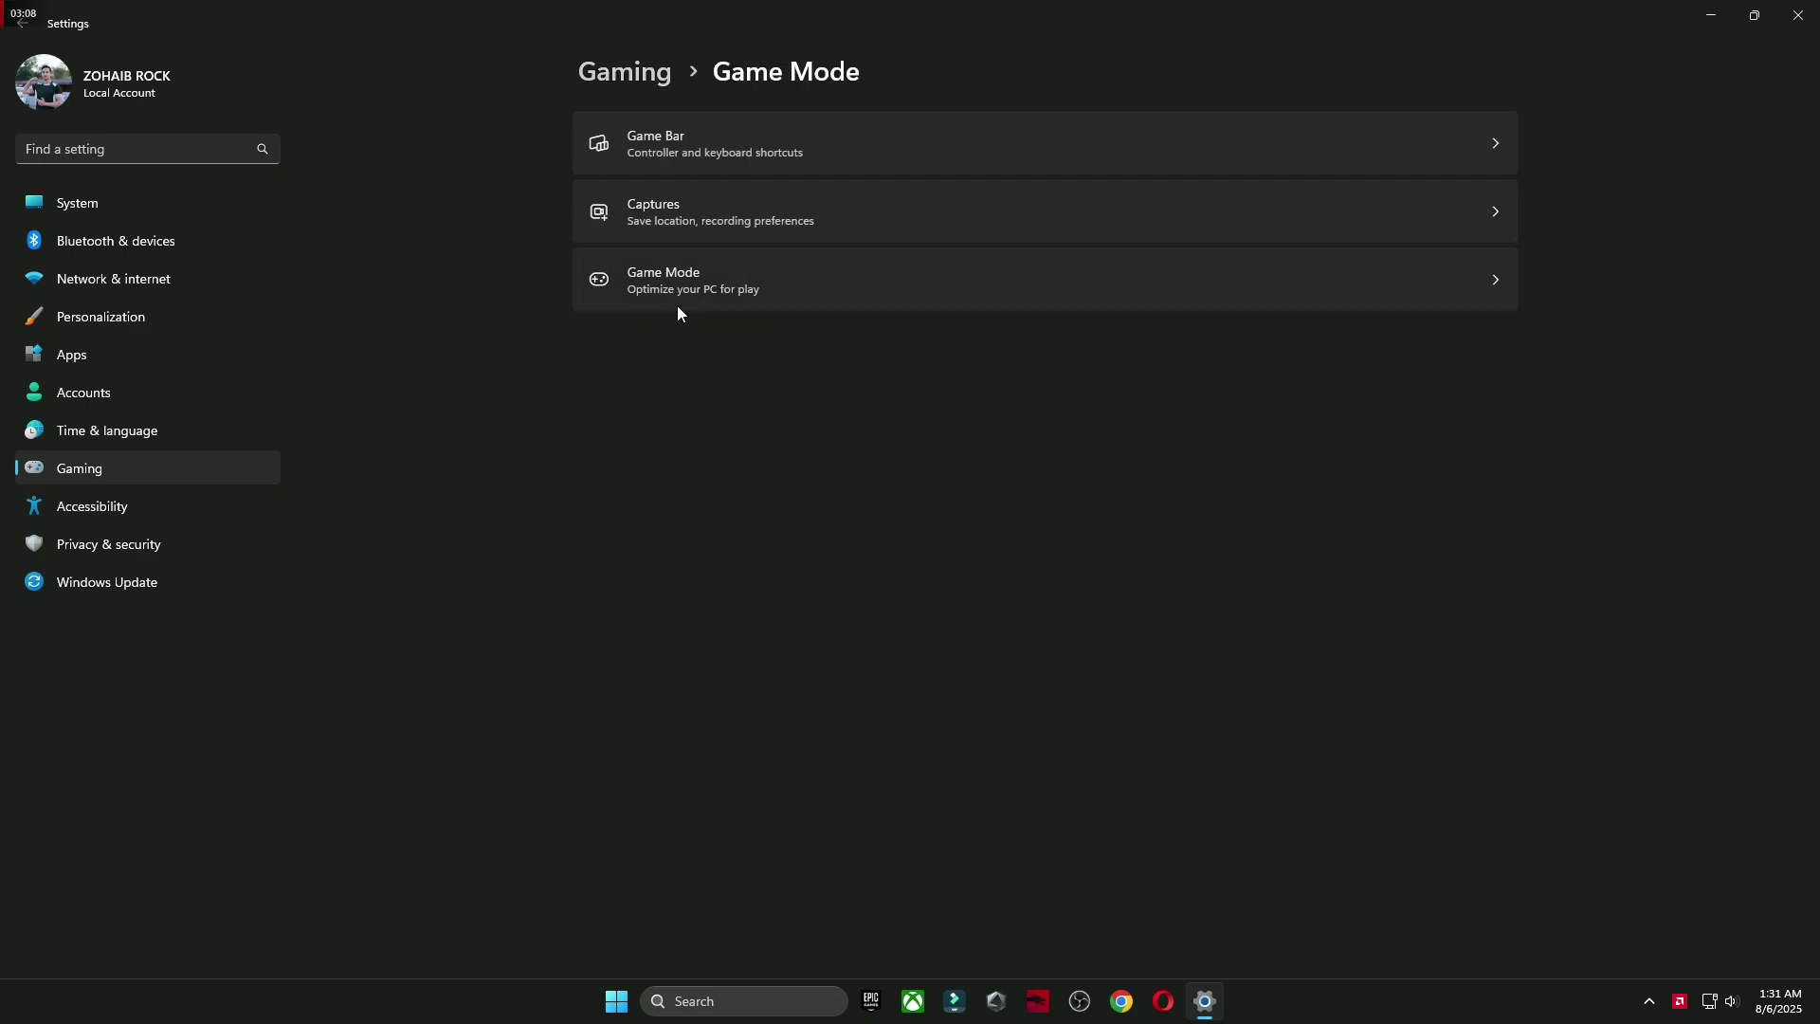
{"action": "left_click", "coordinate": [696, 271]}
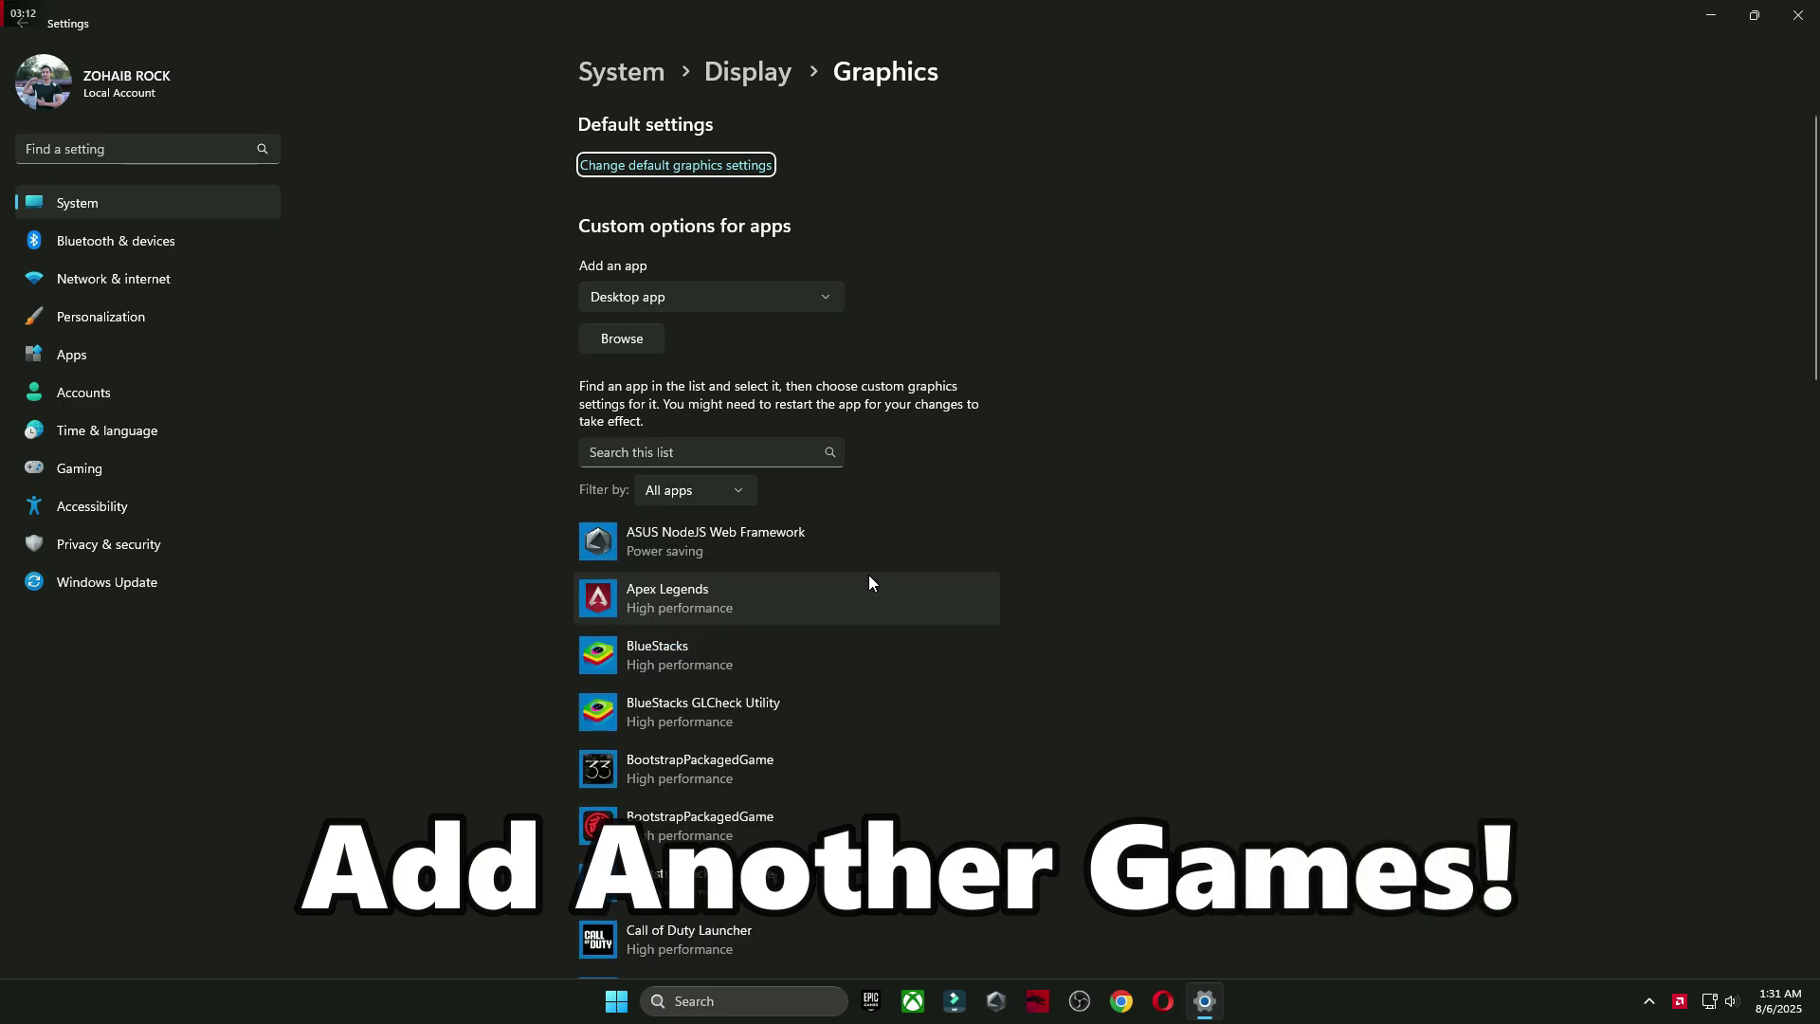
- Remove the existing Fortnite entry from the list of apps with custom graphics options
{"action": "scroll", "coordinate": [868, 575], "scroll_direction": "down", "scroll_amount": 3}
{"action": "scroll", "coordinate": [879, 572], "scroll_direction": "down", "scroll_amount": 3}
{"action": "left_click", "coordinate": [770, 694]}
{"action": "left_click", "coordinate": [932, 777]}
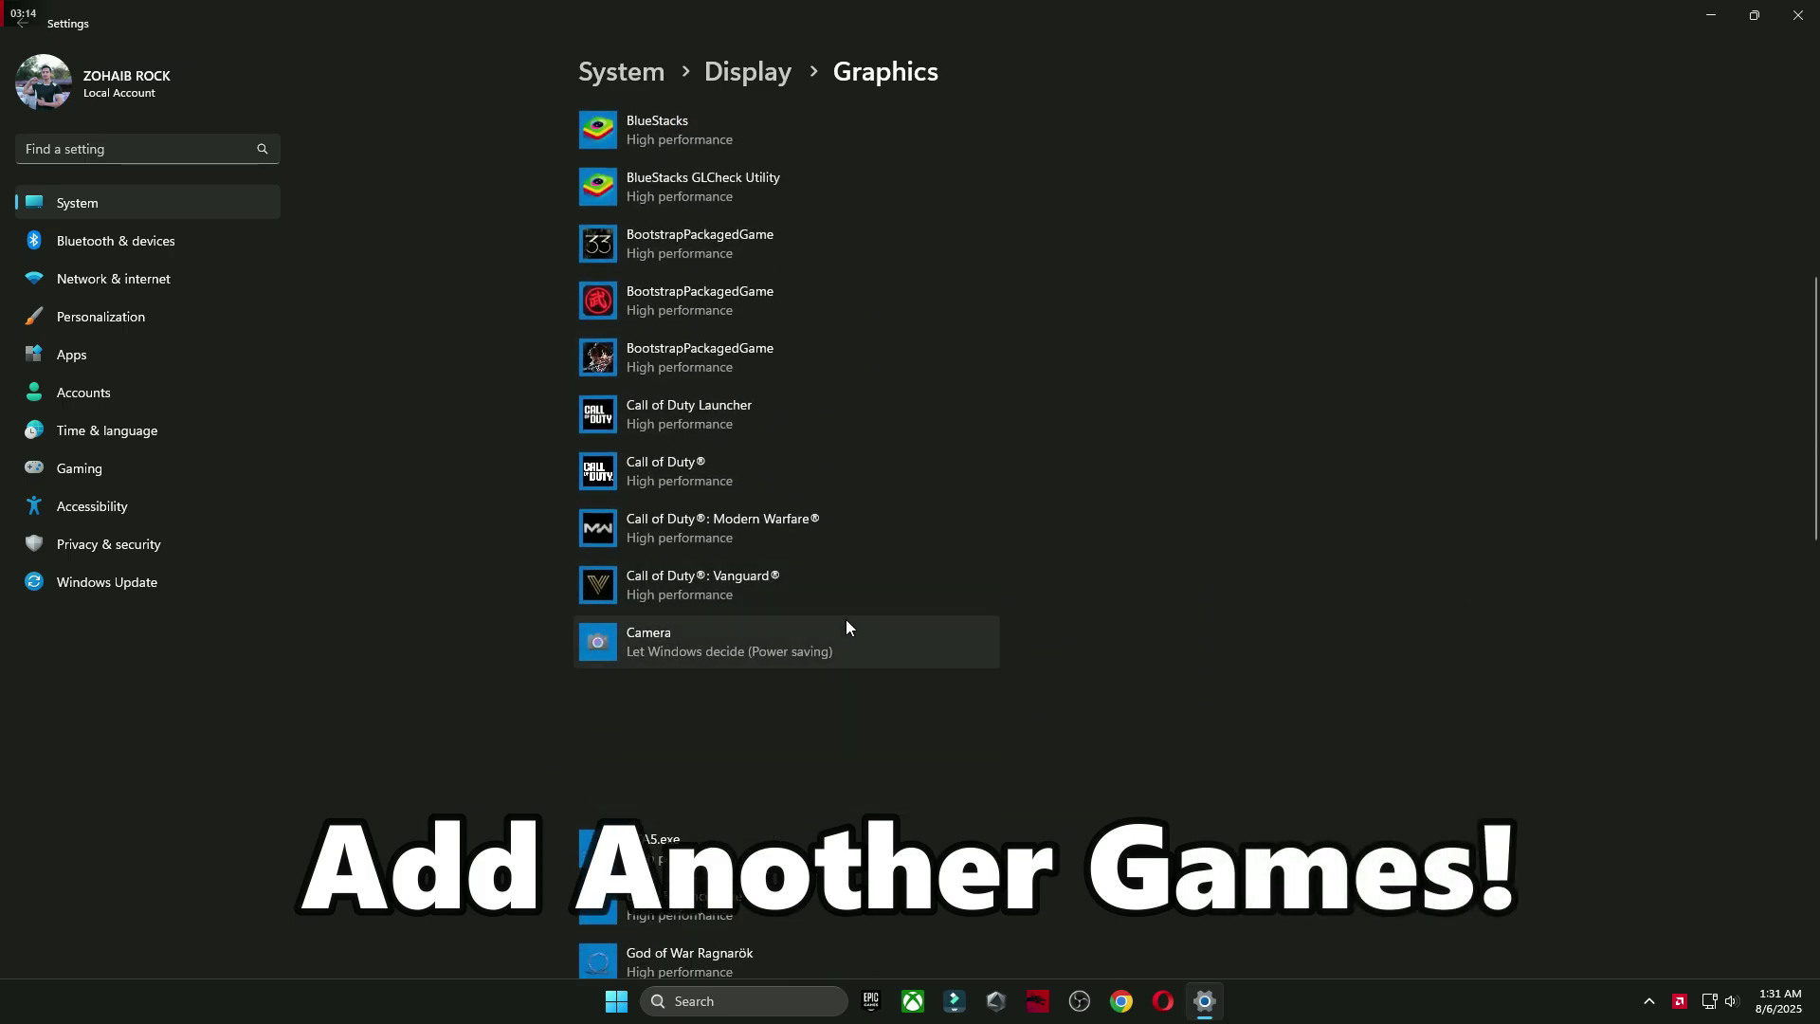
- Add FortniteClient-Win64-Shipping from Games (I:) > Games > Fortnite > FortniteGame > Binaries > Win64 to the custom graphics app list
{"action": "scroll", "coordinate": [845, 618], "scroll_direction": "up", "scroll_amount": 5}
{"action": "left_click", "coordinate": [622, 349]}
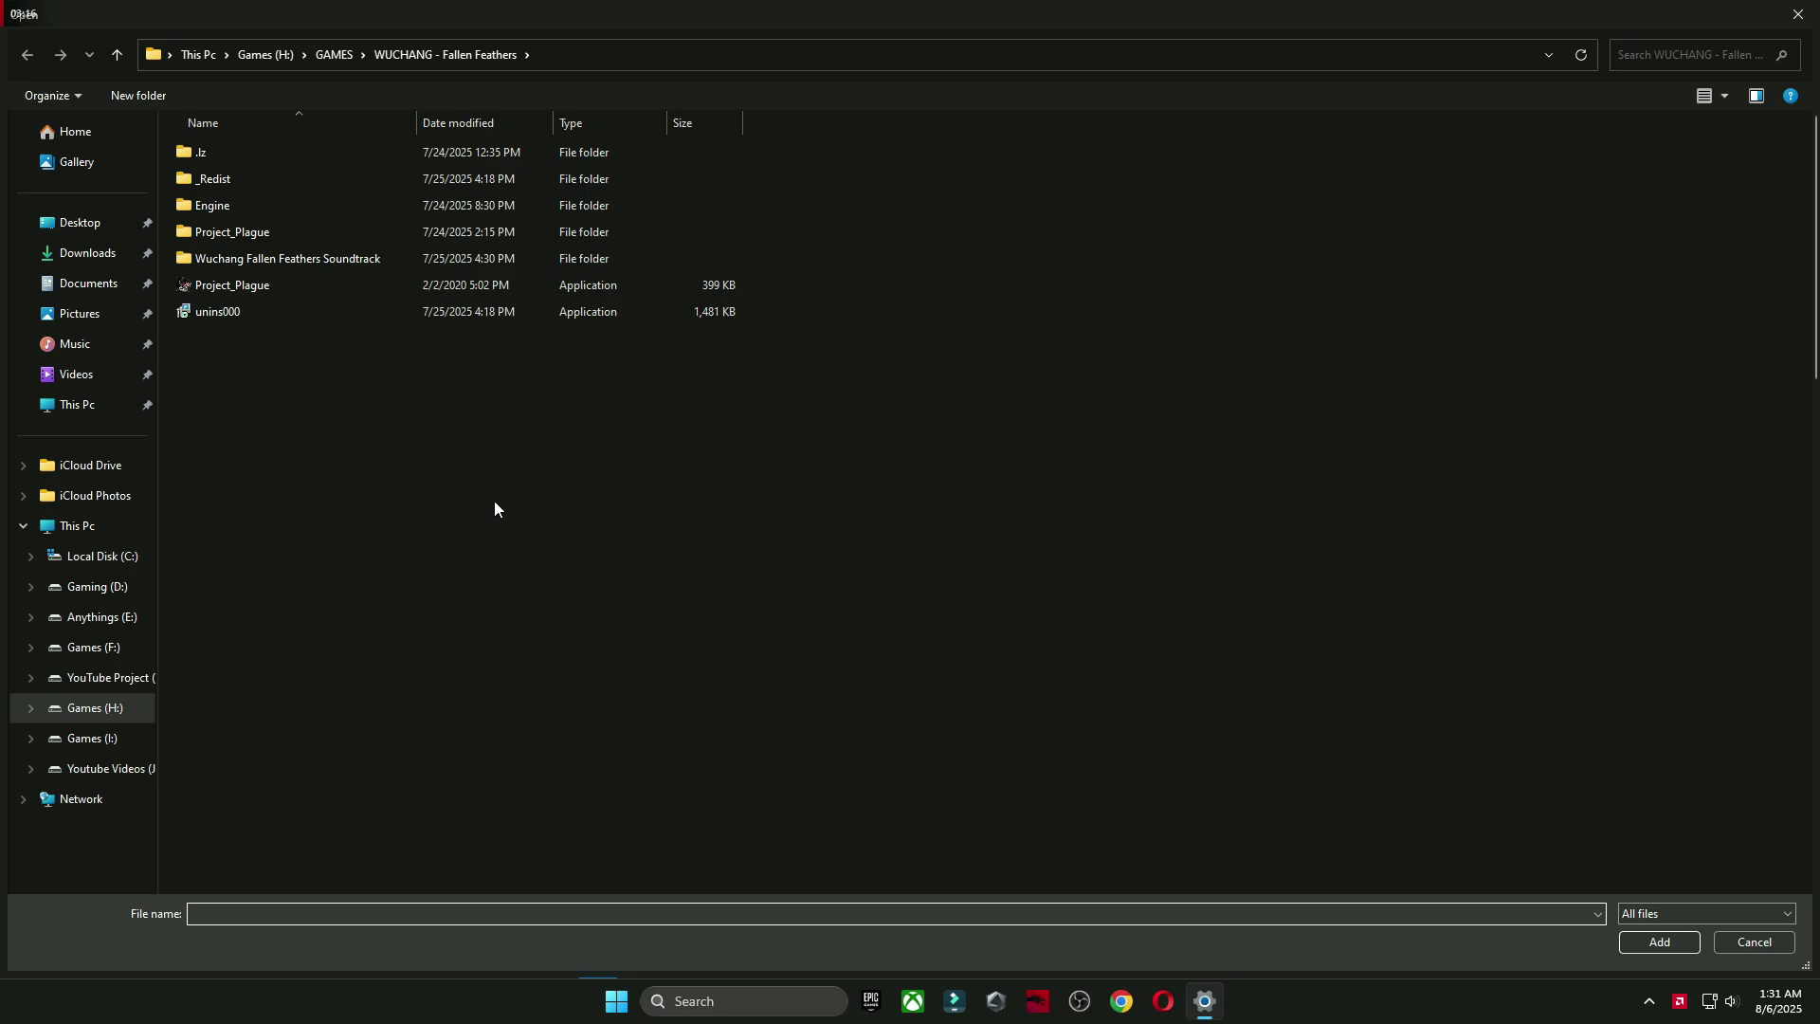
{"action": "left_click", "coordinate": [105, 737]}
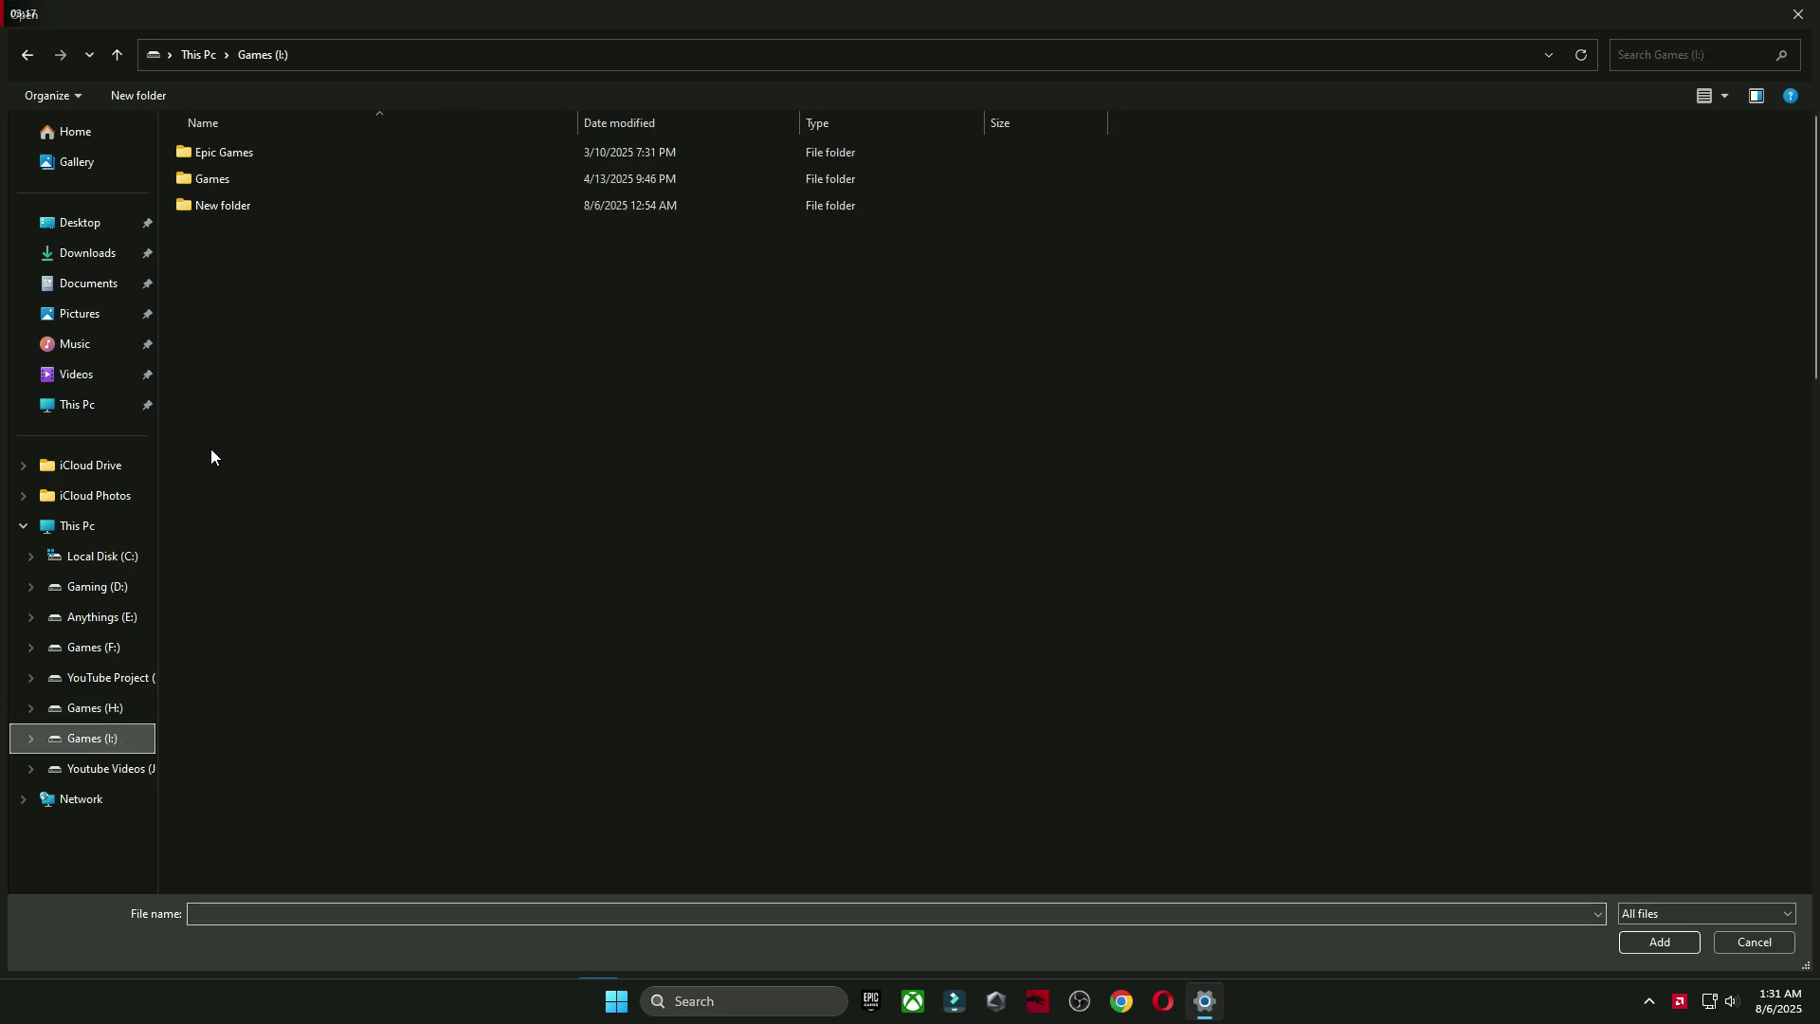
{"action": "double_click", "coordinate": [239, 178]}
{"action": "double_click", "coordinate": [294, 208]}
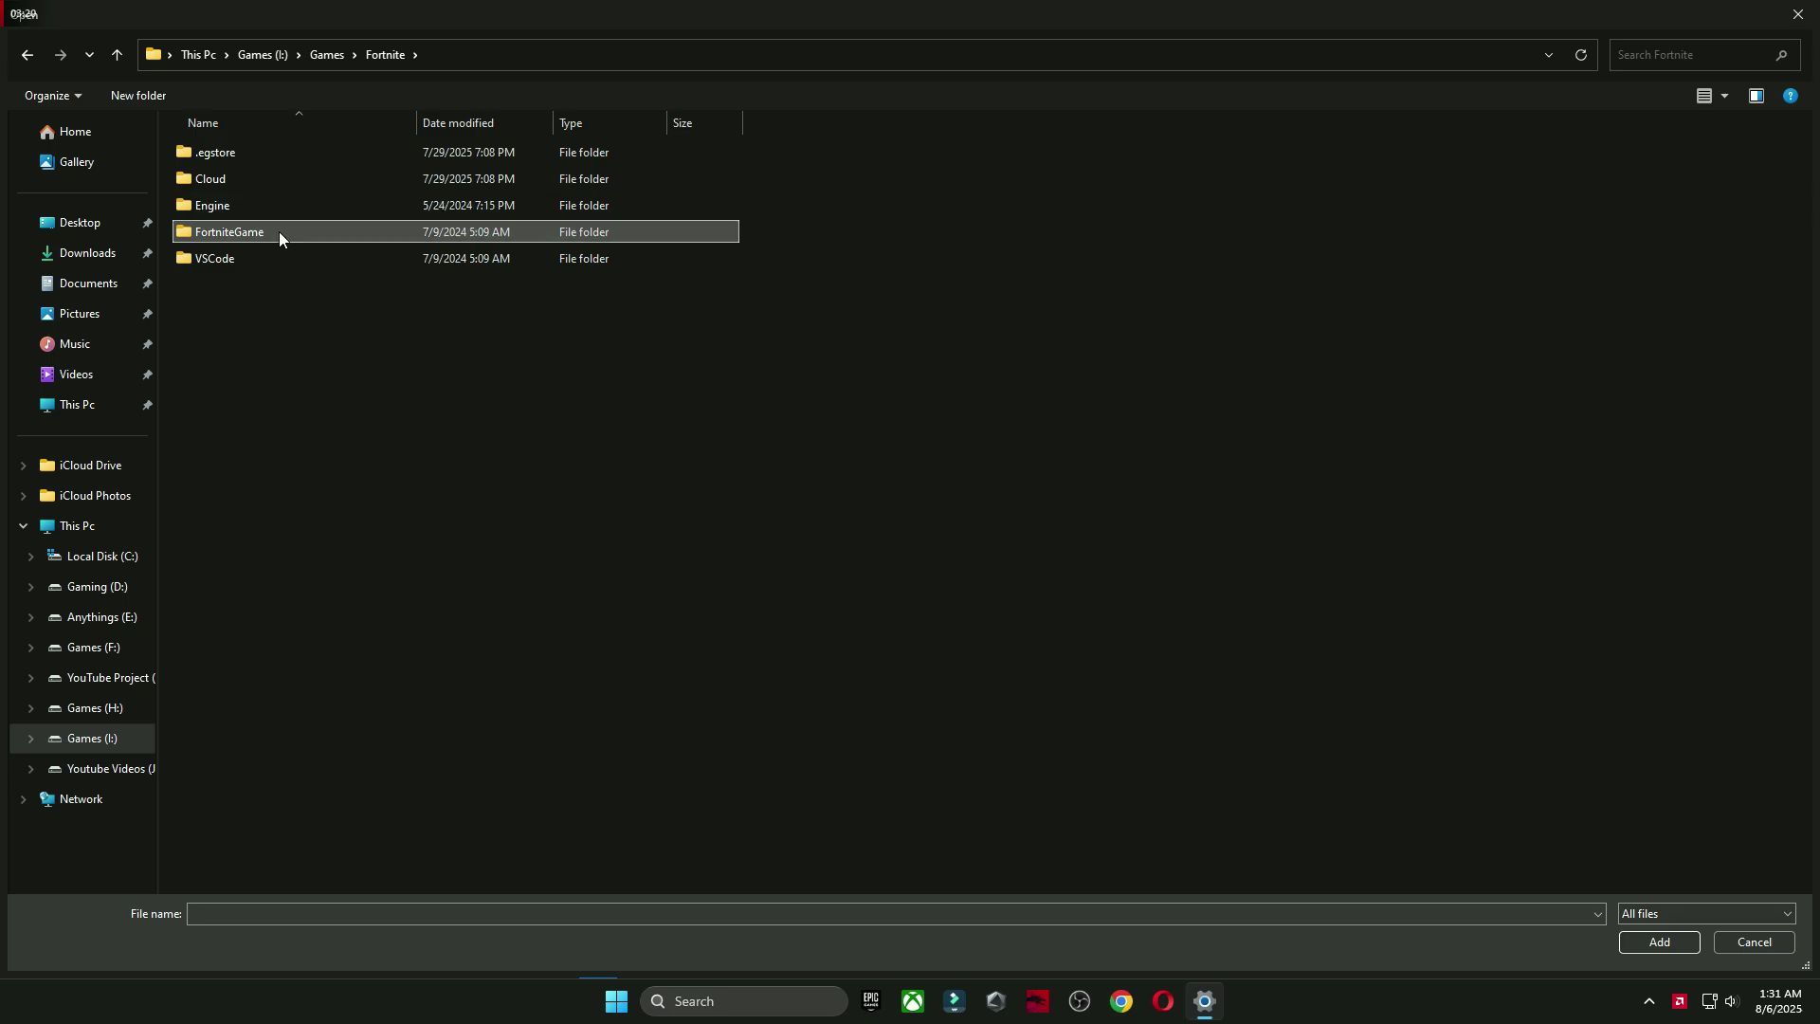
{"action": "double_click", "coordinate": [279, 231]}
{"action": "double_click", "coordinate": [246, 149]}
{"action": "double_click", "coordinate": [250, 180]}
{"action": "left_click", "coordinate": [508, 287]}
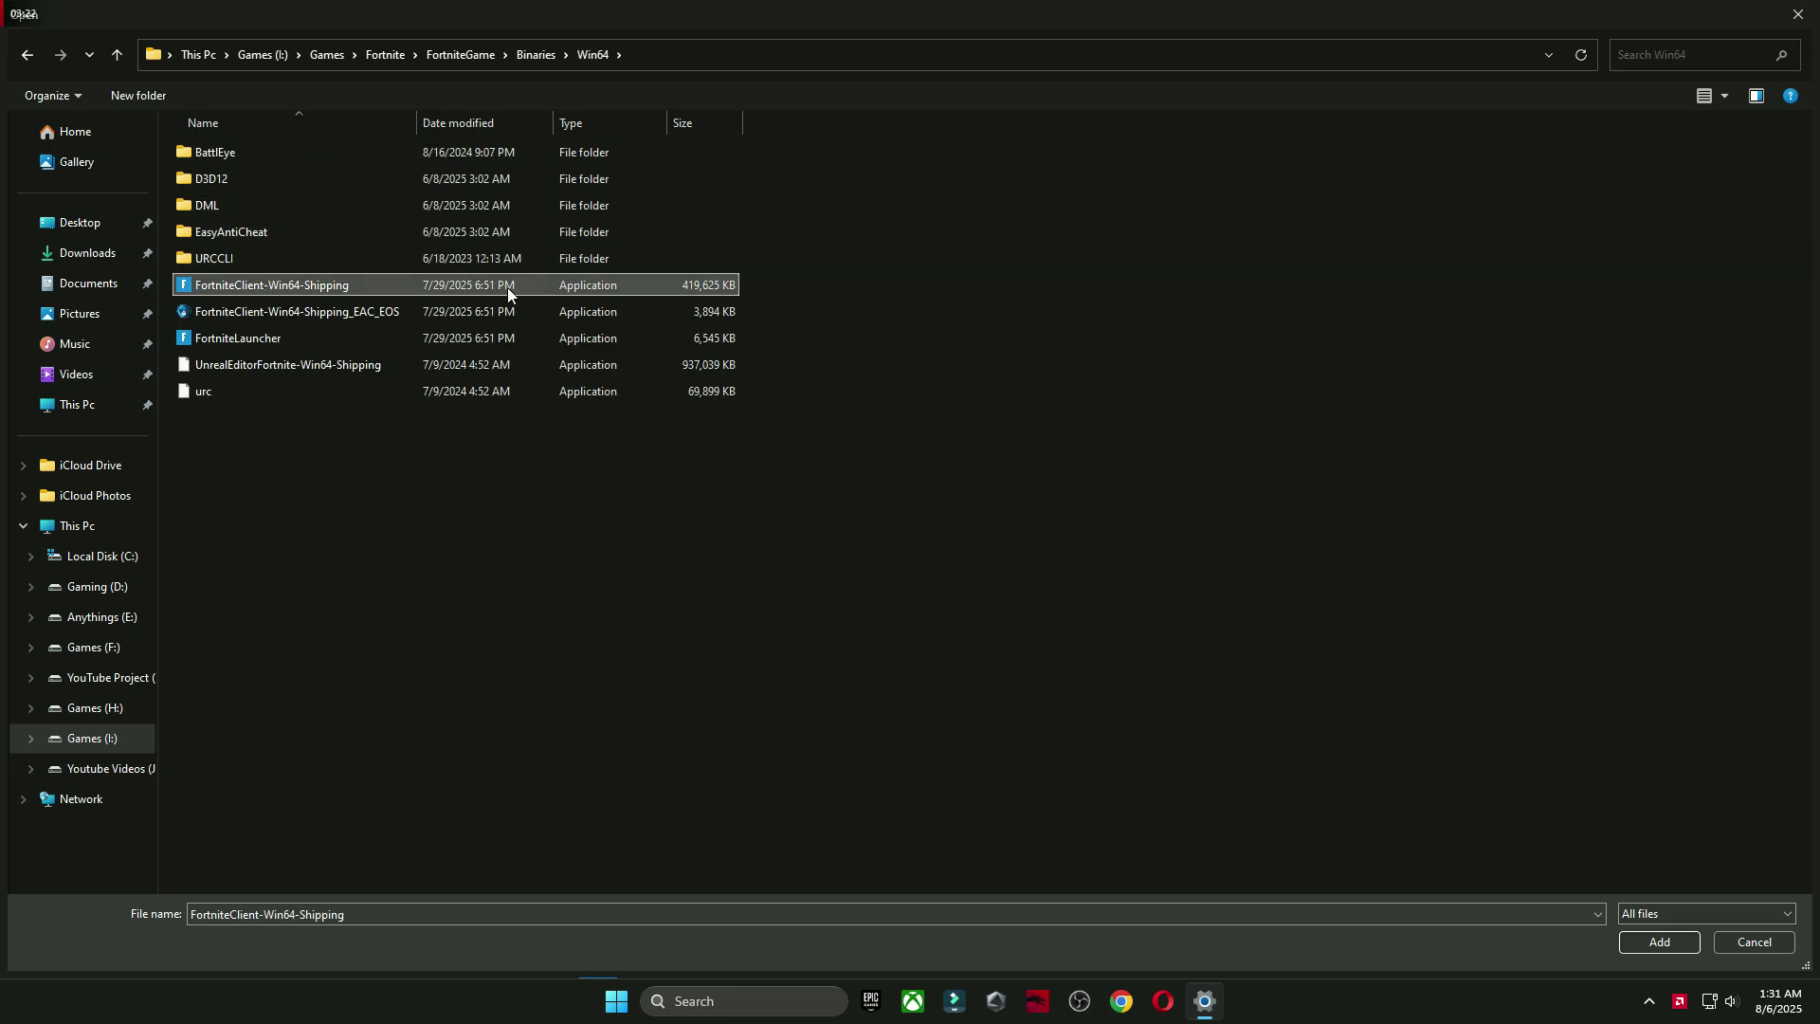
{"action": "left_click", "coordinate": [1659, 941]}
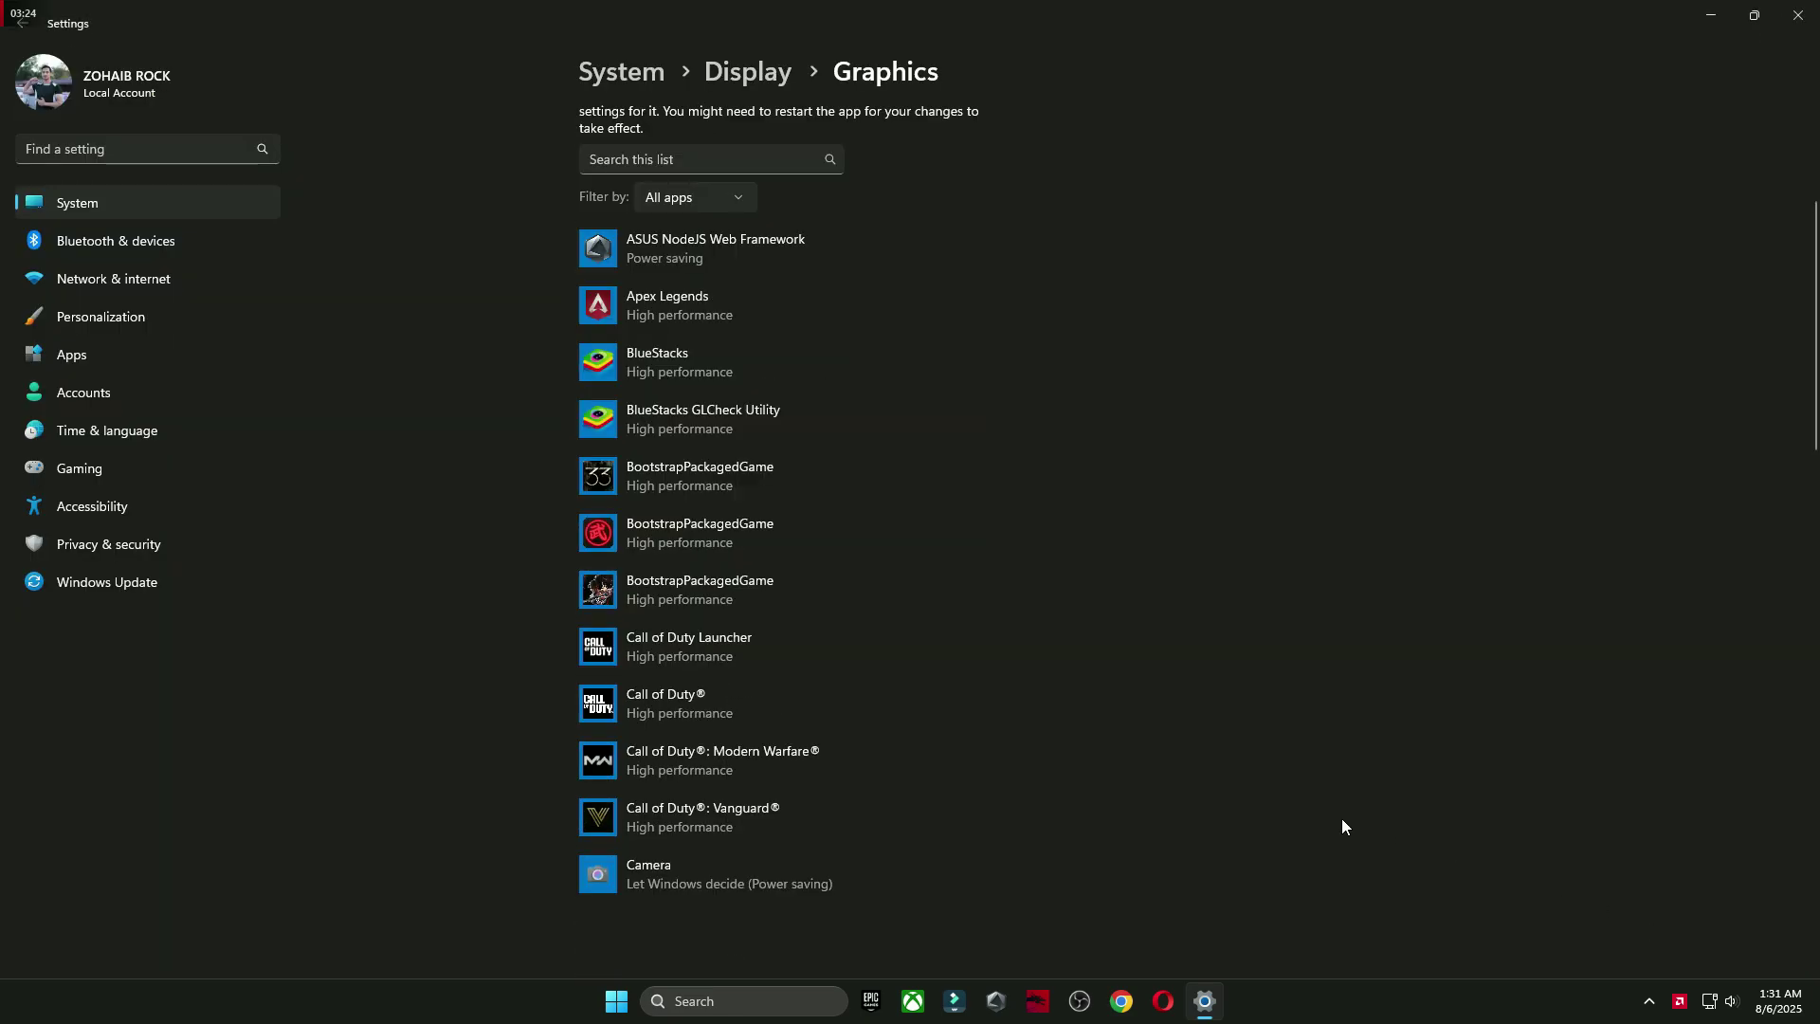
- Set Fortnite's graphics preference to High performance, save it, and close Settings
{"action": "left_click", "coordinate": [865, 504]}
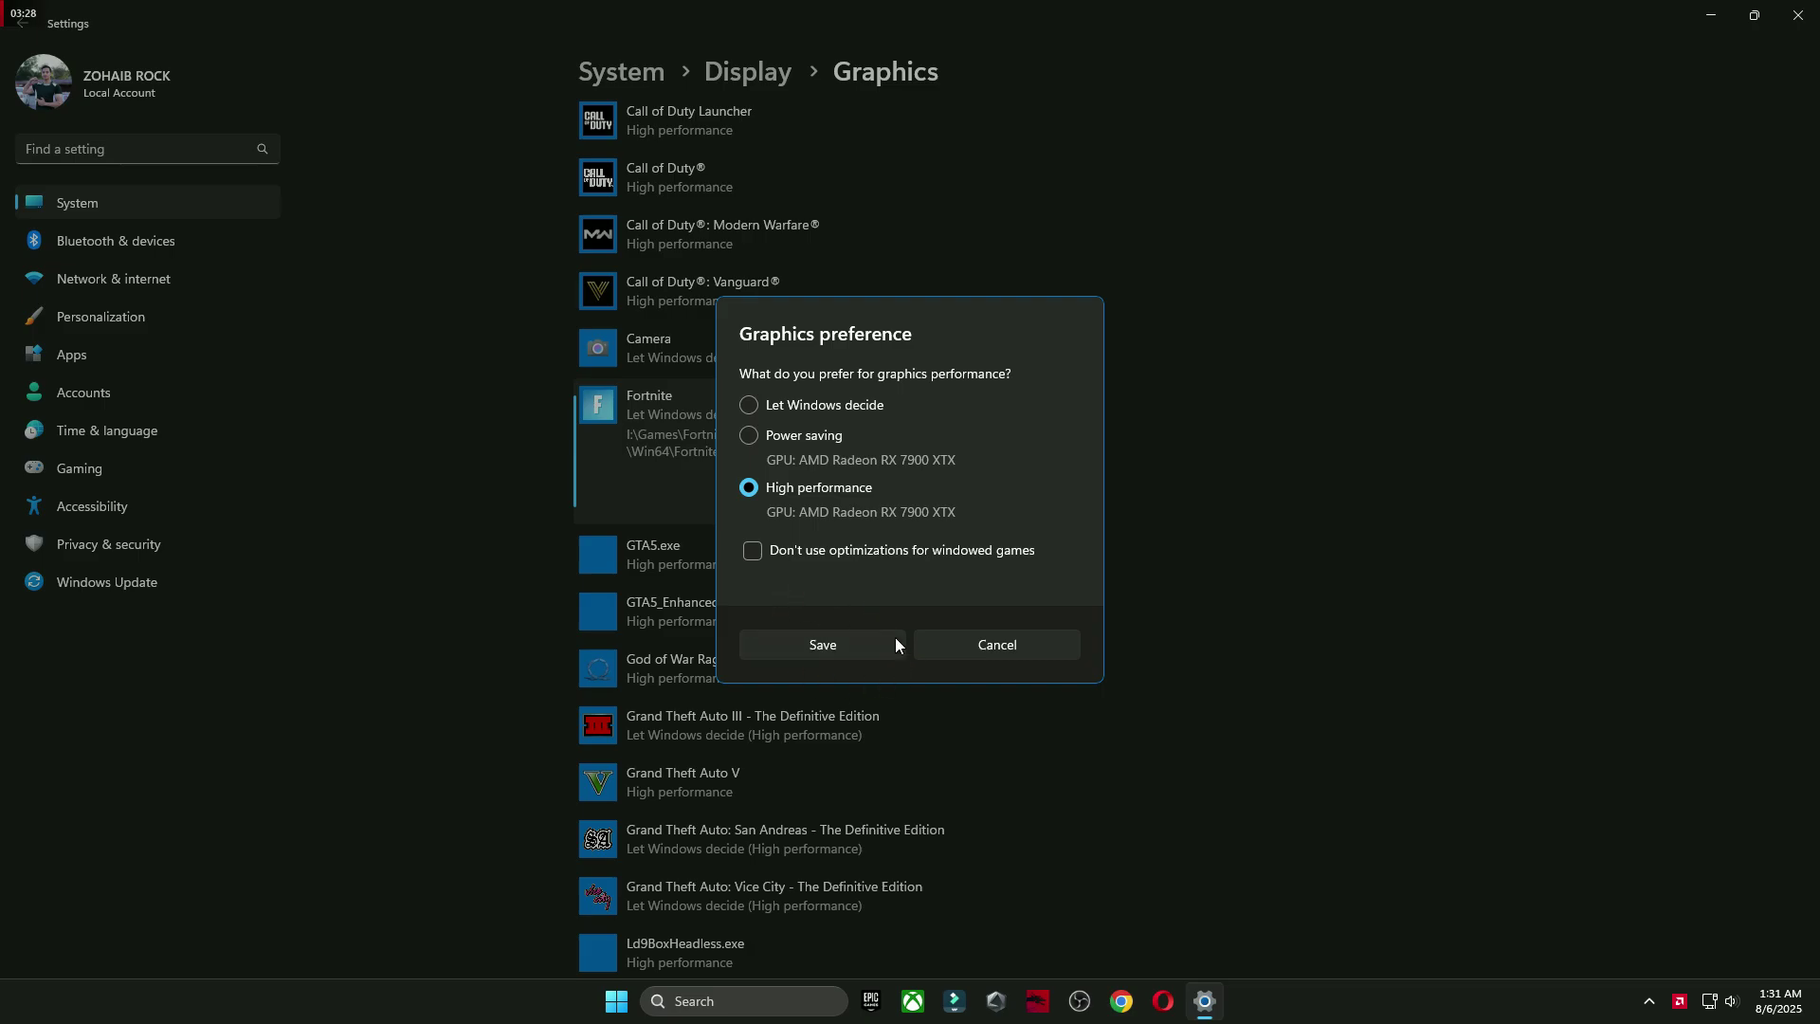
{"action": "left_click", "coordinate": [822, 644]}
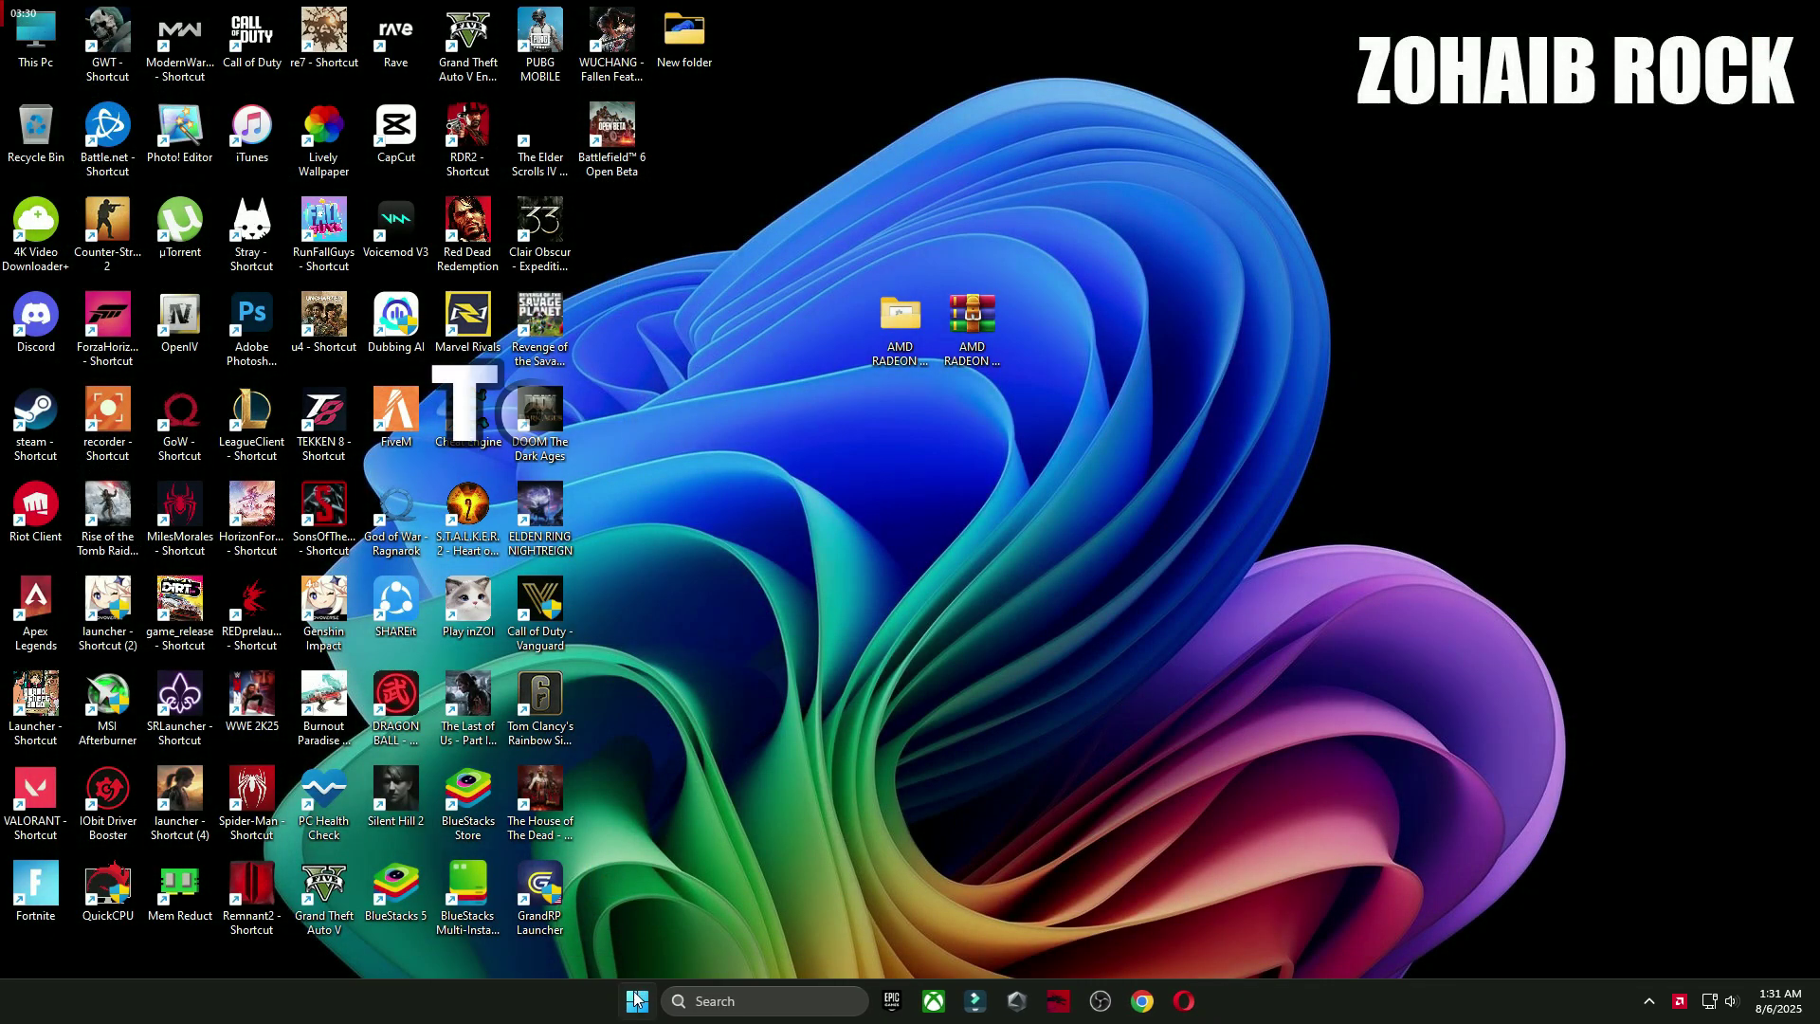
- Open the Windows power options to restart the PC
{"action": "key", "text": "super"}
{"action": "left_click", "coordinate": [1145, 936]}
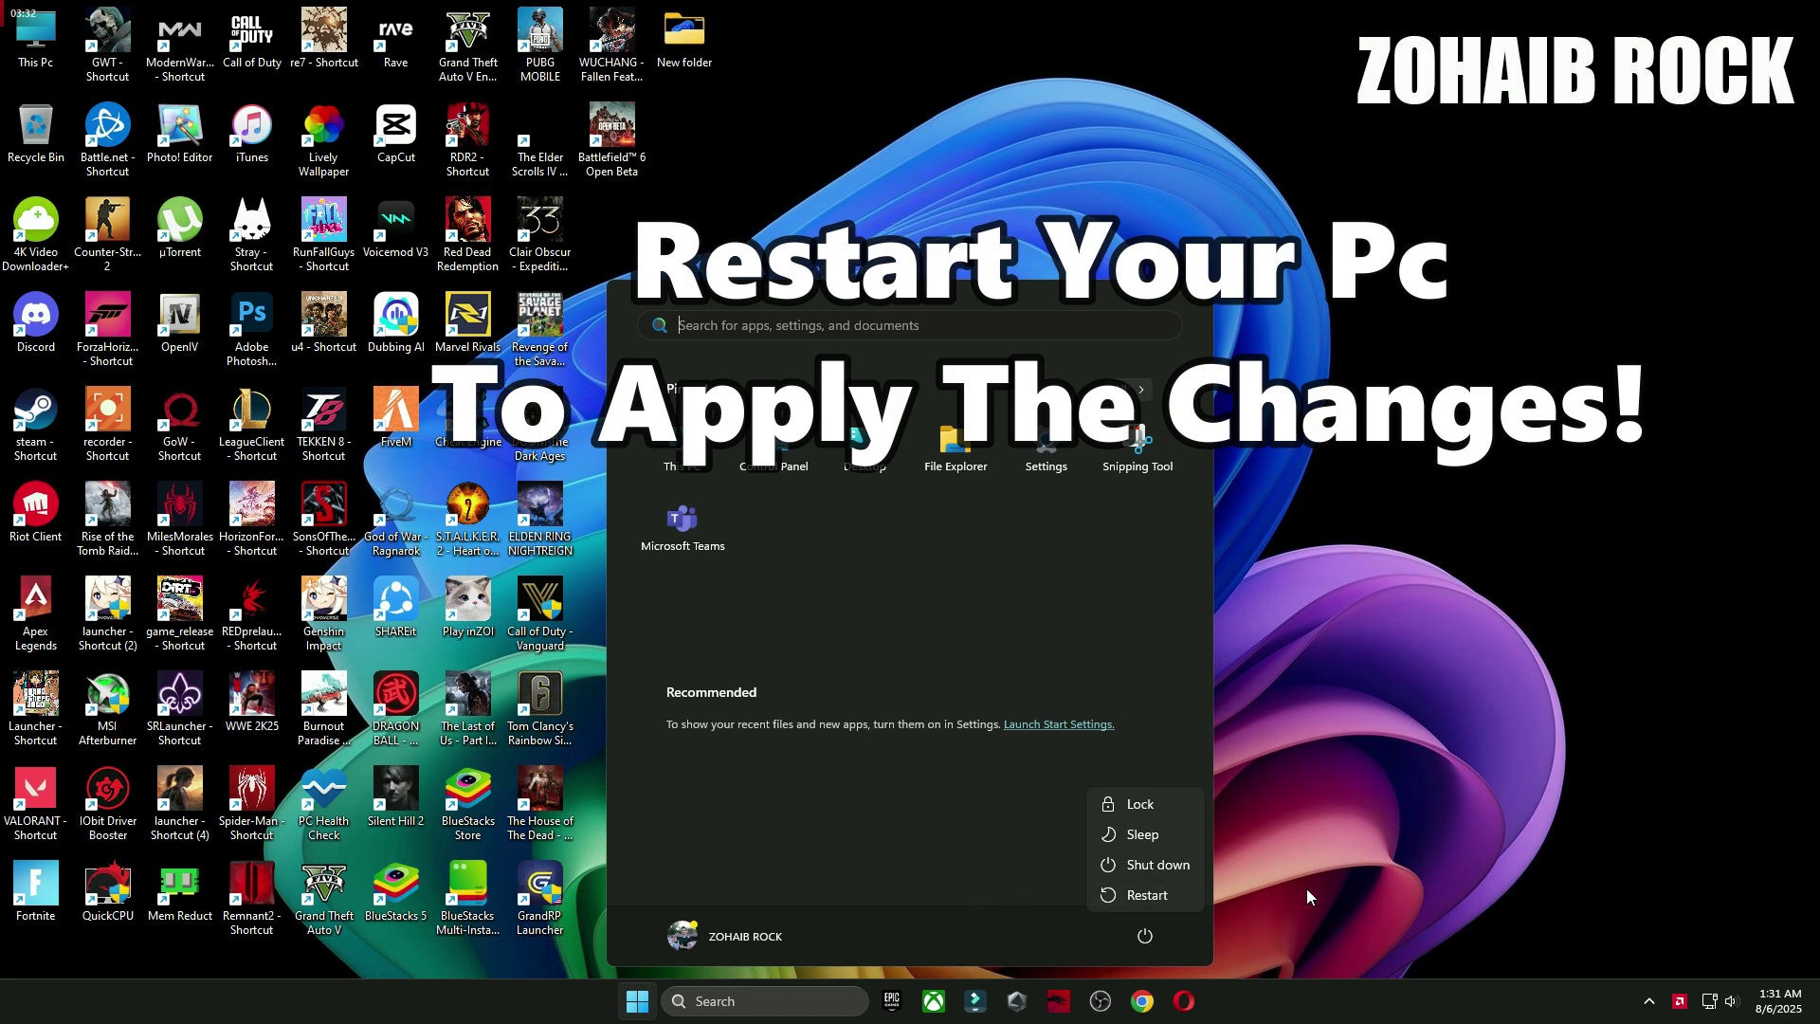